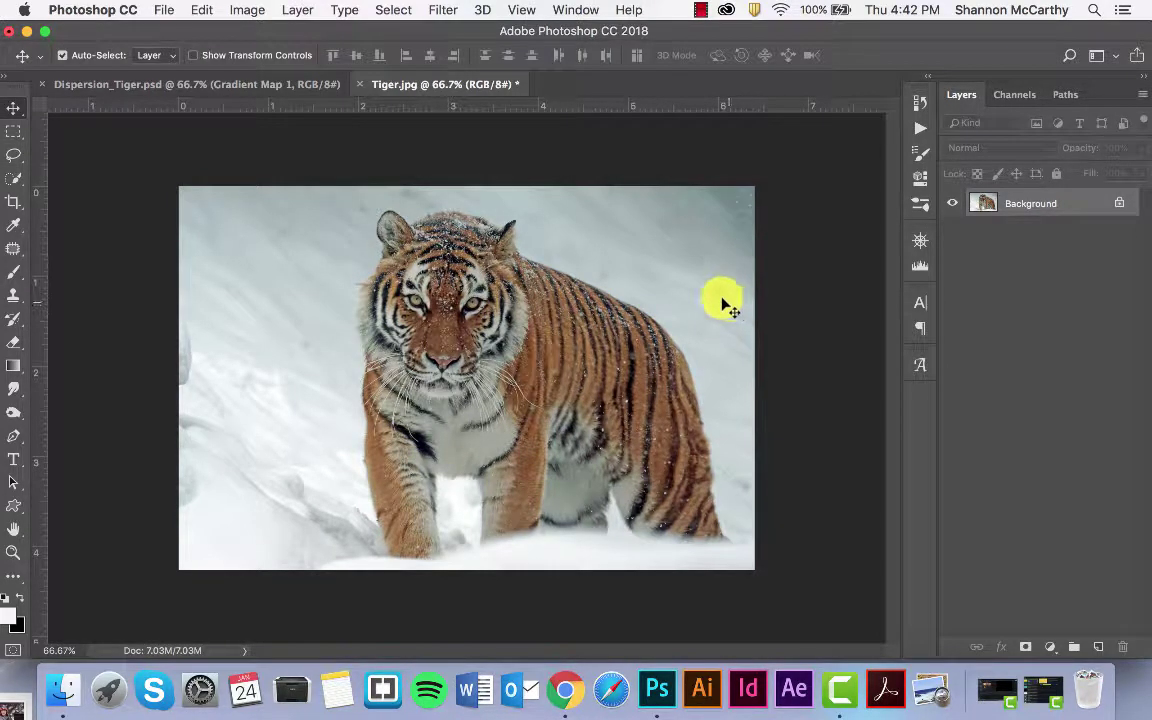
# - Duplicate the photo with Cmd+J onto a new layer named 'tiger' above the Background
pyautogui.moveTo(700, 298); pyautogui.dragTo(405, 93)
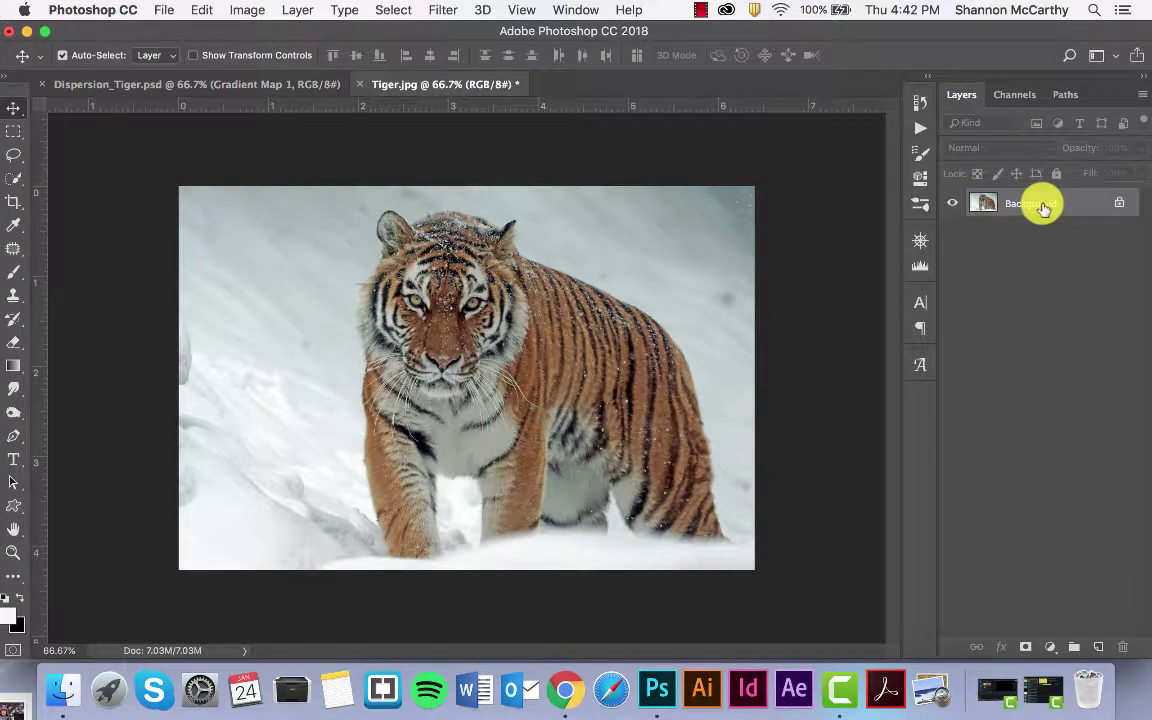
pyautogui.moveTo(1043, 207); pyautogui.dragTo(1099, 645)
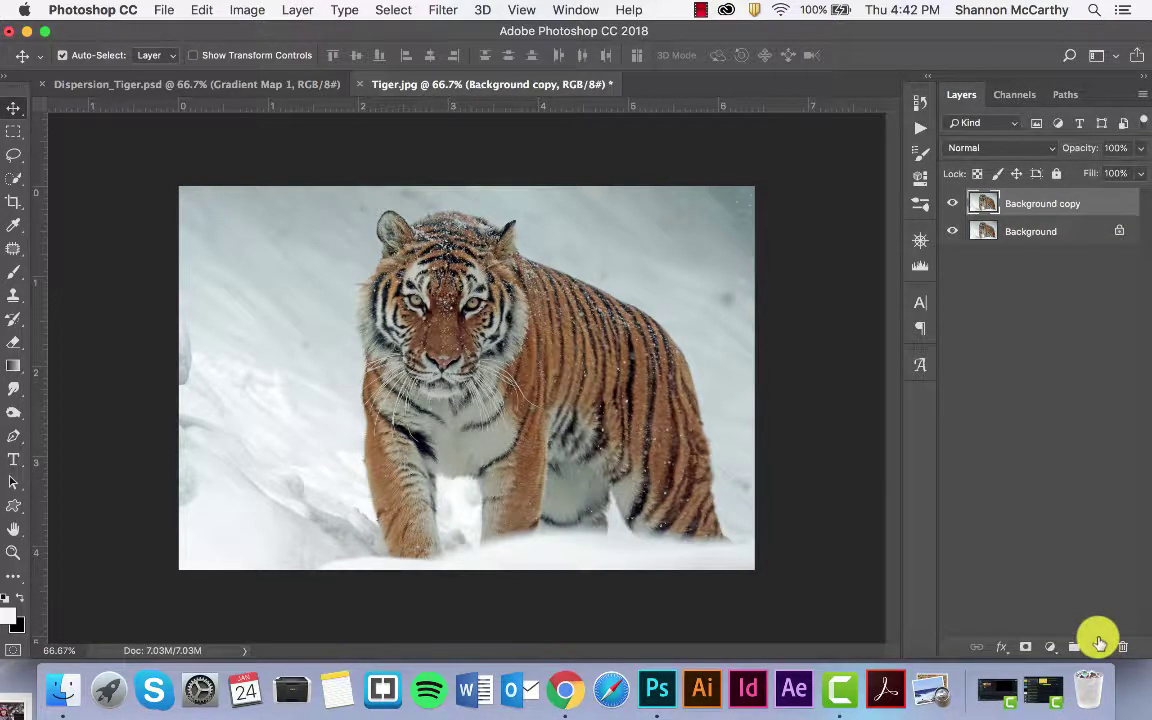
pyautogui.press('super+z')
pyautogui.press('super+j')
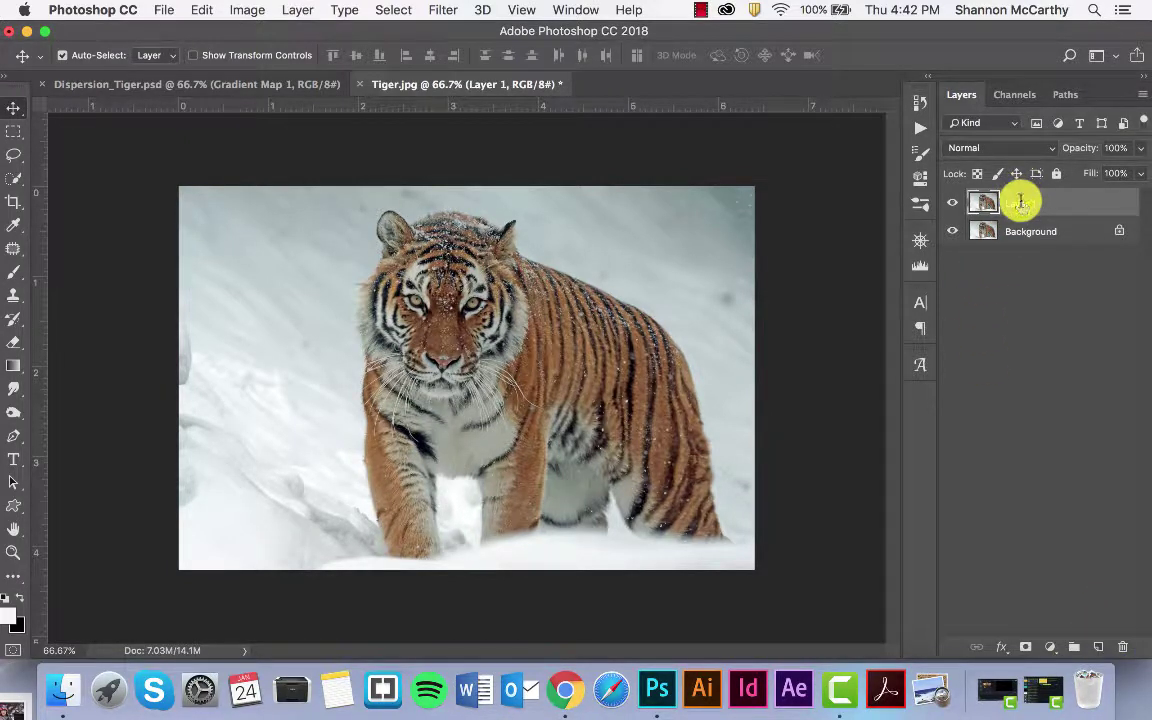
pyautogui.write('tiger')
pyautogui.press('Return')
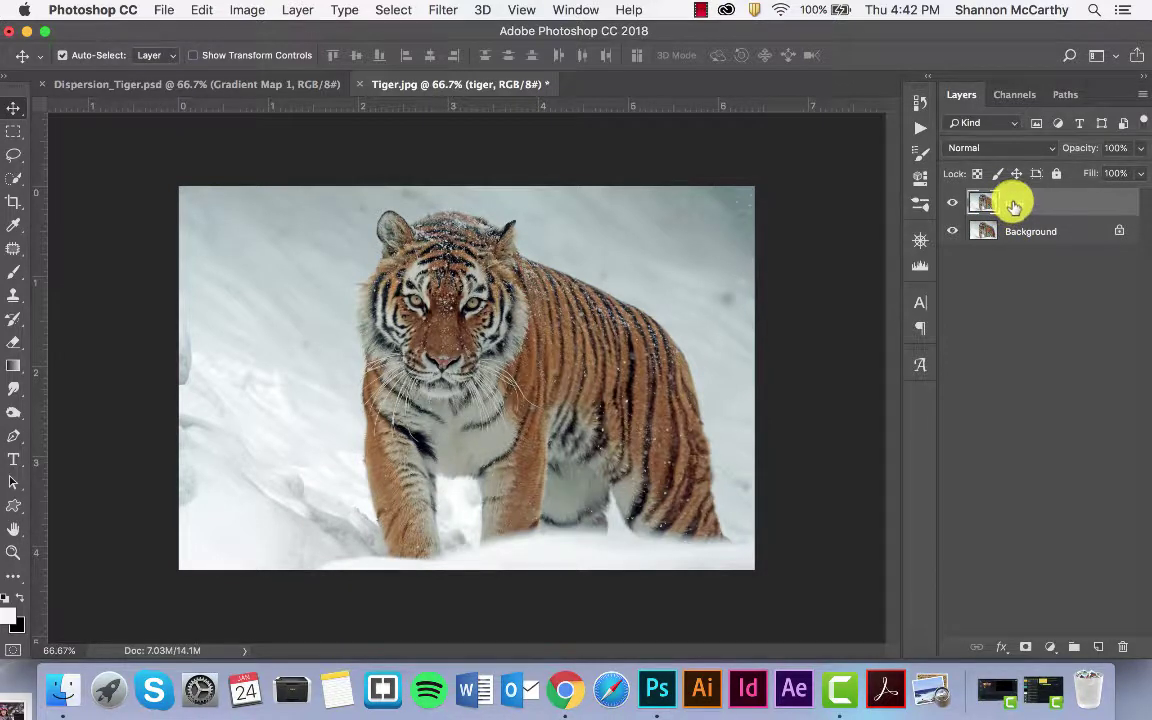
pyautogui.click(1023, 231)
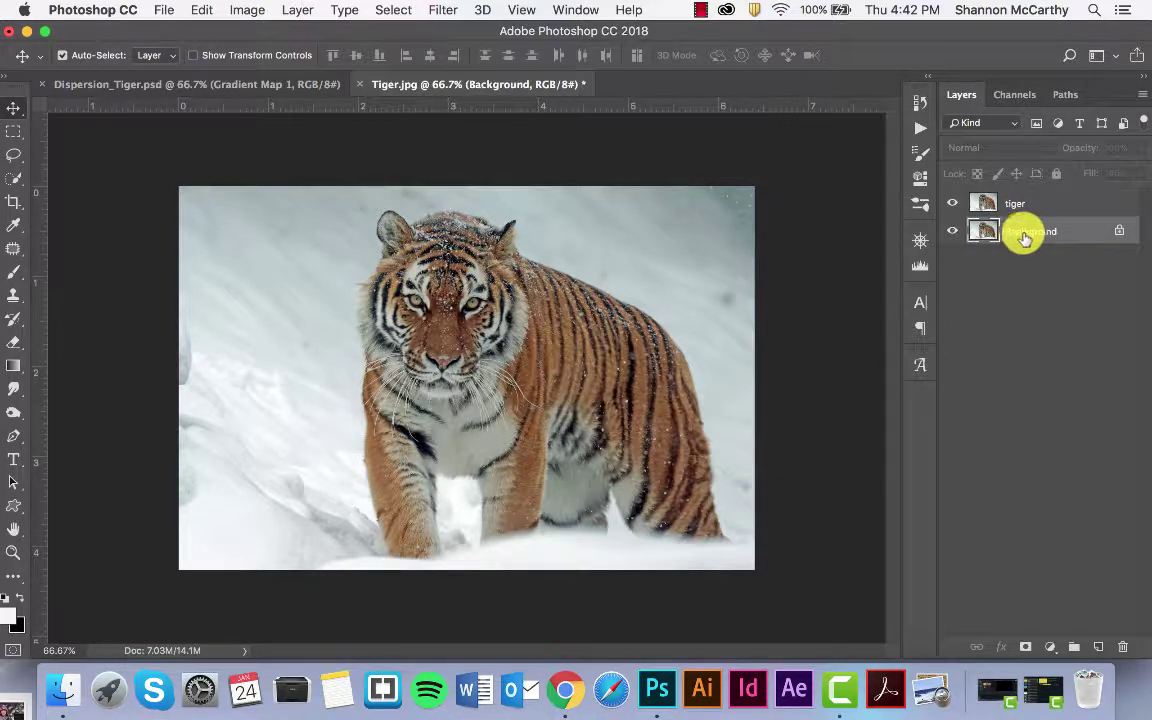
# - Unlock the Background into Layer 0 and lasso a loose outline around the tiger
pyautogui.click(1119, 231)
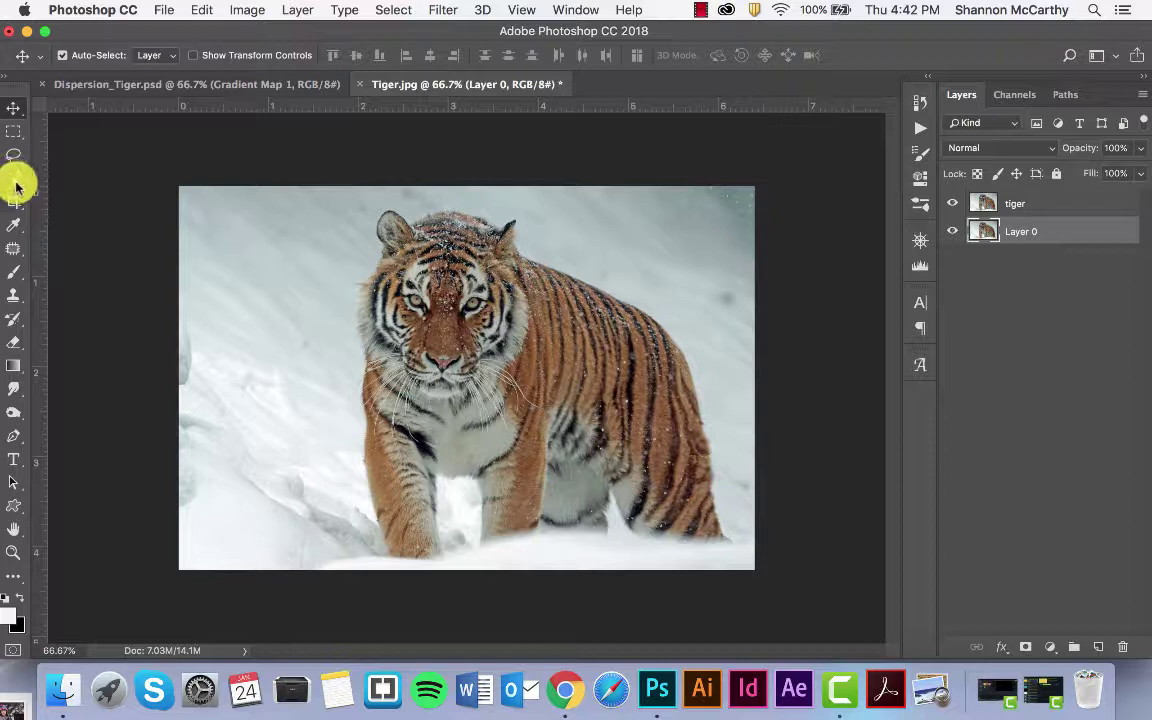
pyautogui.moveTo(15, 155); pyautogui.dragTo(62, 157)
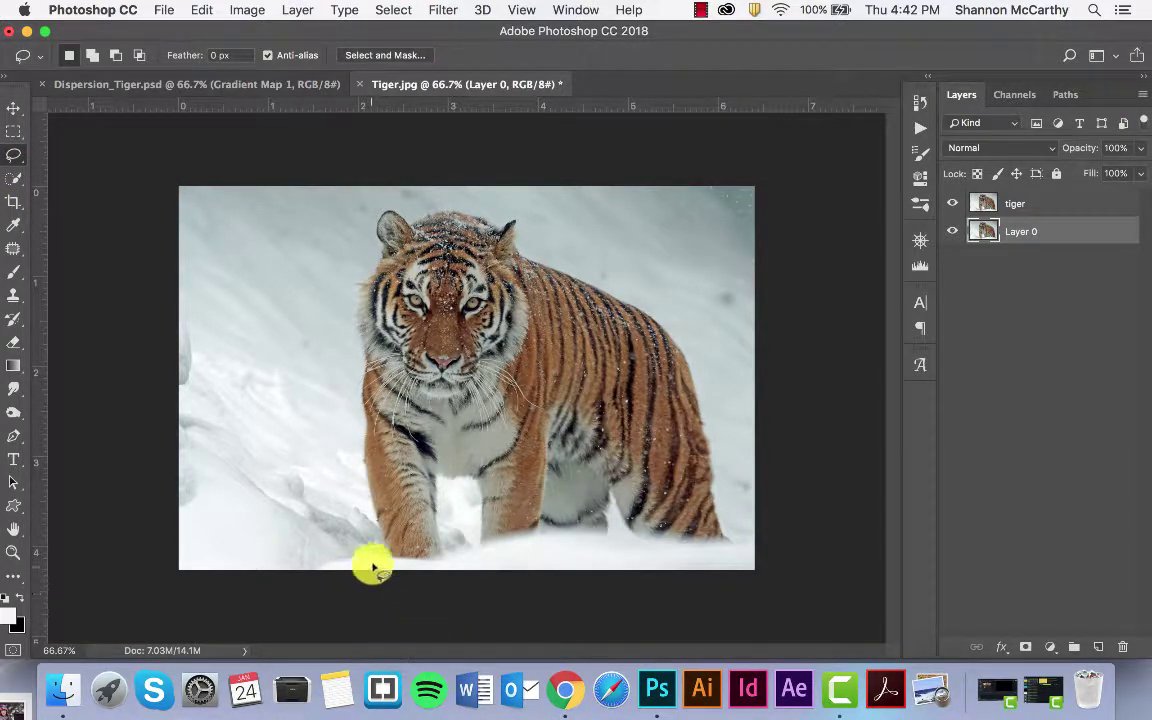
pyautogui.moveTo(380, 556); pyautogui.dragTo(353, 478)
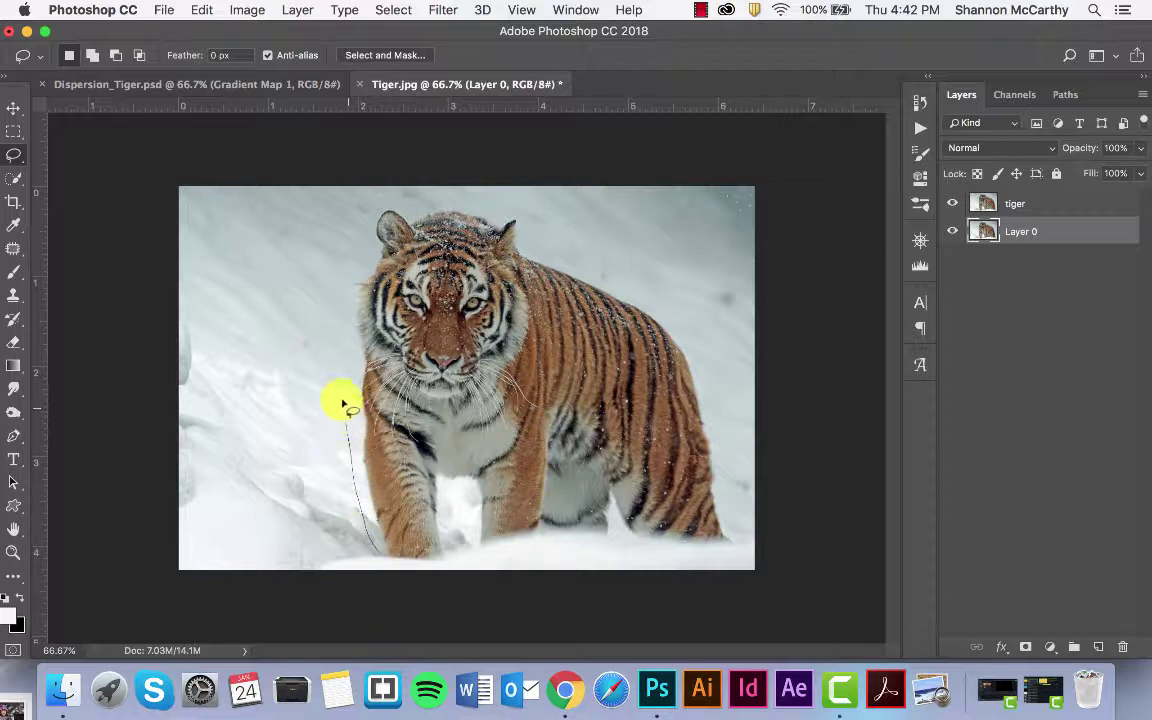
pyautogui.moveTo(343, 405)
pyautogui.mouseDown()
pyautogui.moveTo(338, 247)
pyautogui.moveTo(356, 214)
pyautogui.moveTo(423, 193)
pyautogui.moveTo(528, 208)
pyautogui.moveTo(563, 250)
pyautogui.moveTo(691, 300)
pyautogui.moveTo(741, 389)
pyautogui.moveTo(741, 546)
pyautogui.moveTo(605, 561)
pyautogui.moveTo(497, 551)
pyautogui.moveTo(383, 558)
pyautogui.mouseUp()
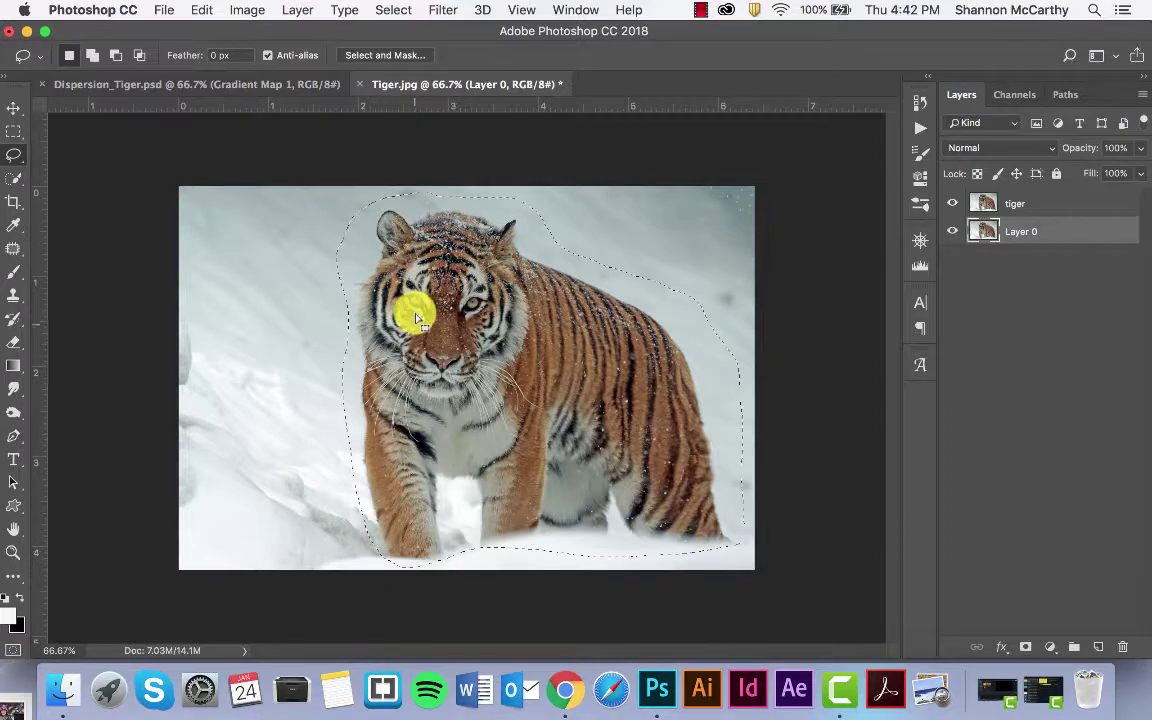
# - Content-Aware Fill the lasso selection so snow replaces the tiger
pyautogui.rightClick(477, 321)
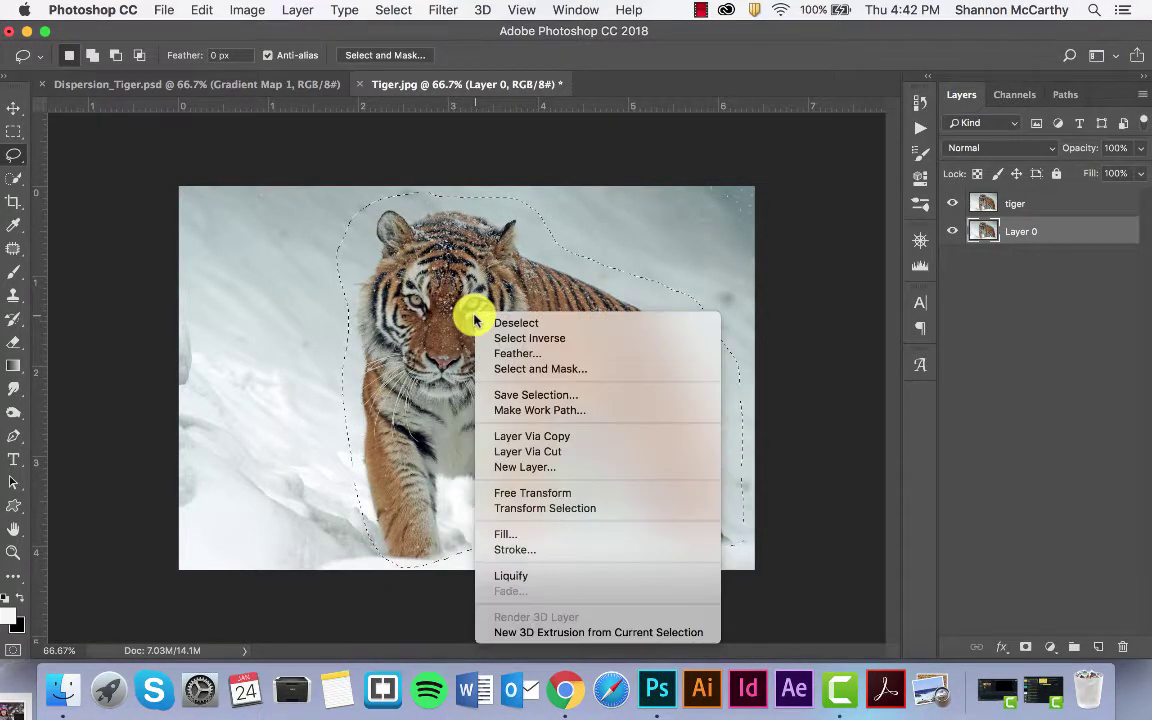
pyautogui.click(535, 534)
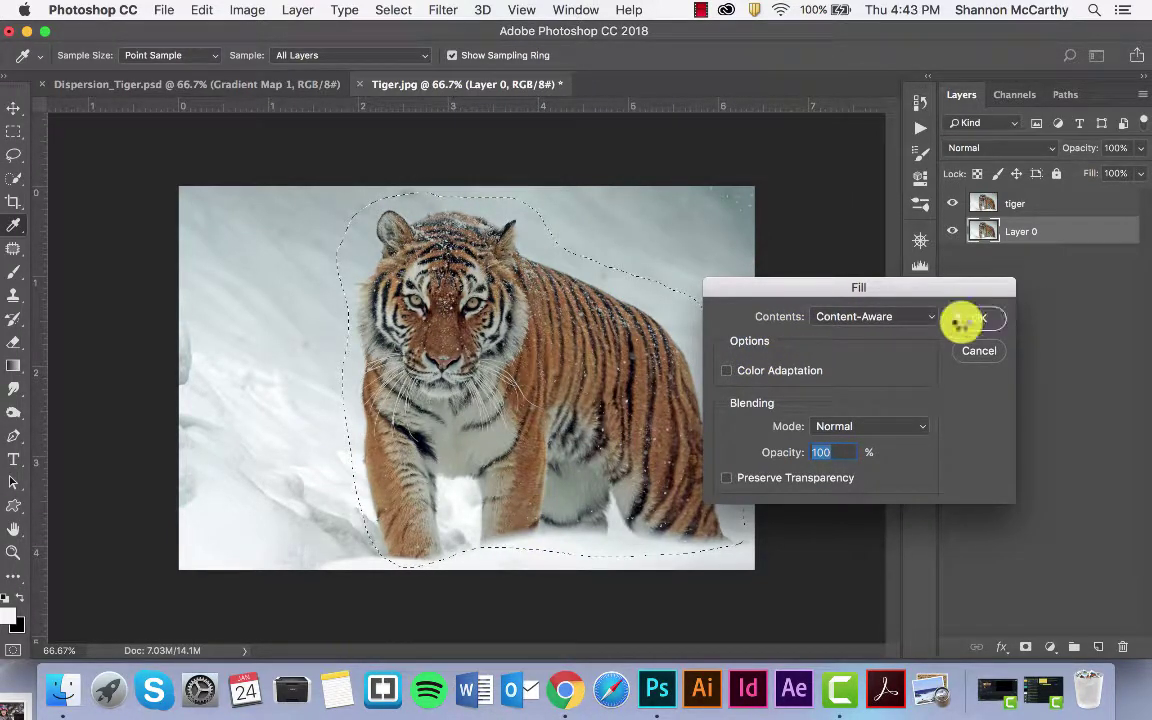
pyautogui.click(970, 318)
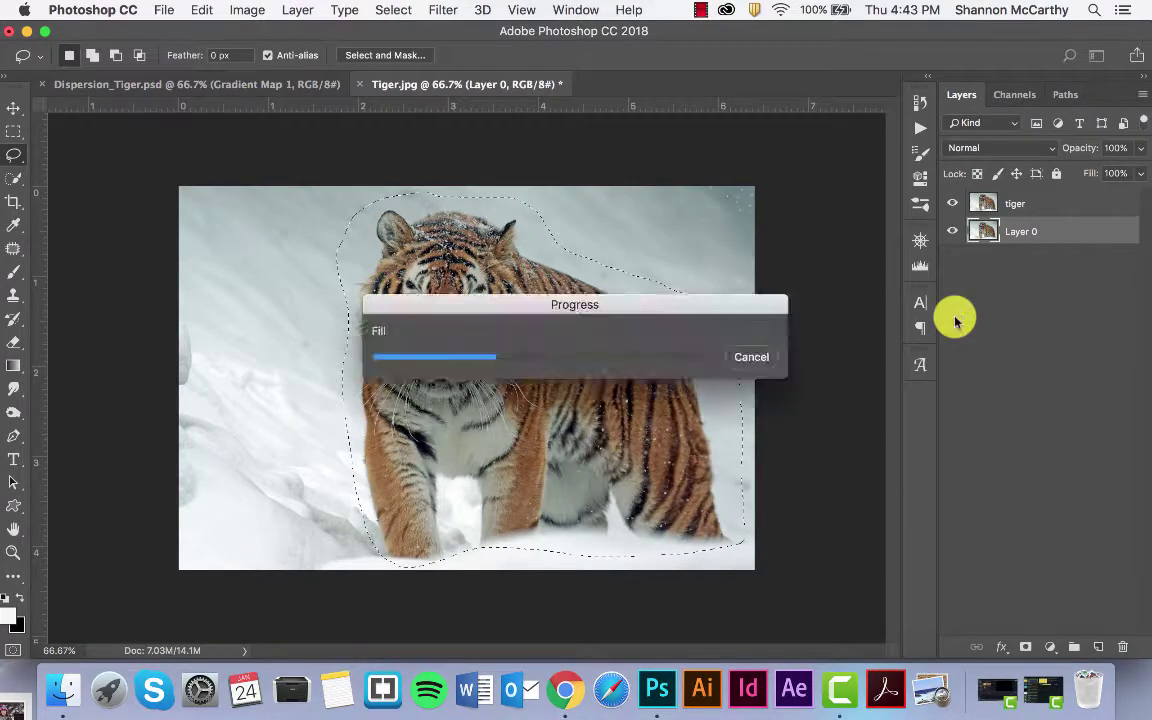
# - Hide the tiger layer to check the snow fill, deselect, then reselect and show it again
pyautogui.click(953, 203)
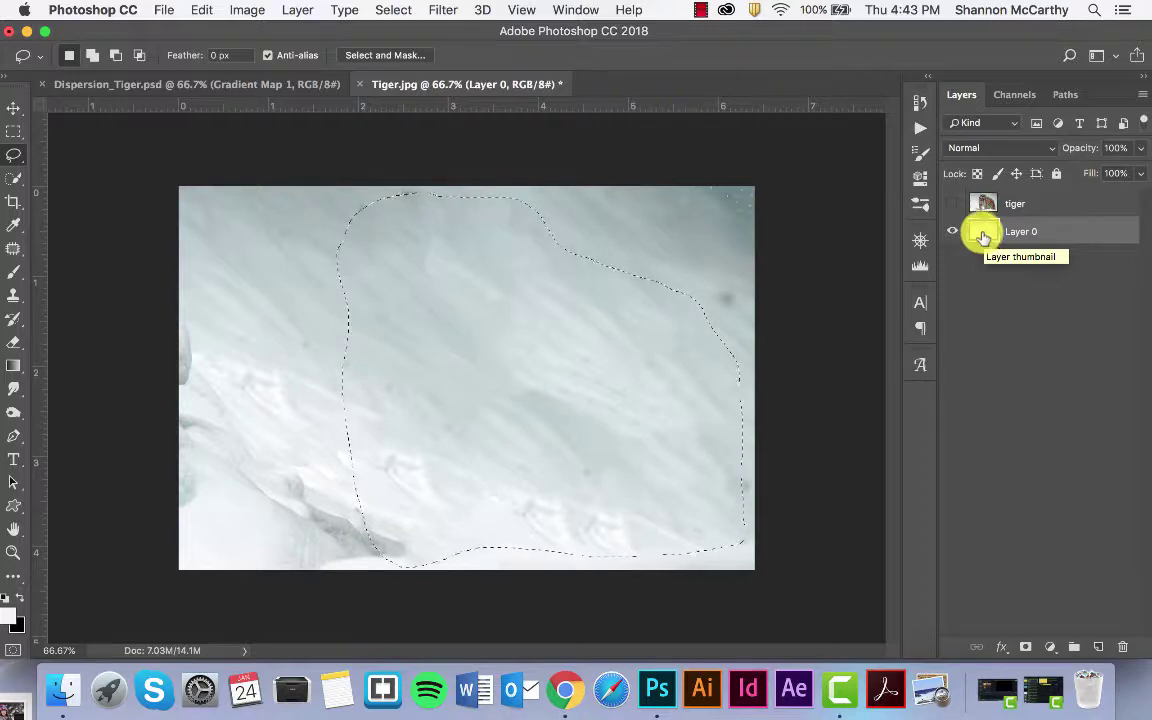
pyautogui.press('super+d')
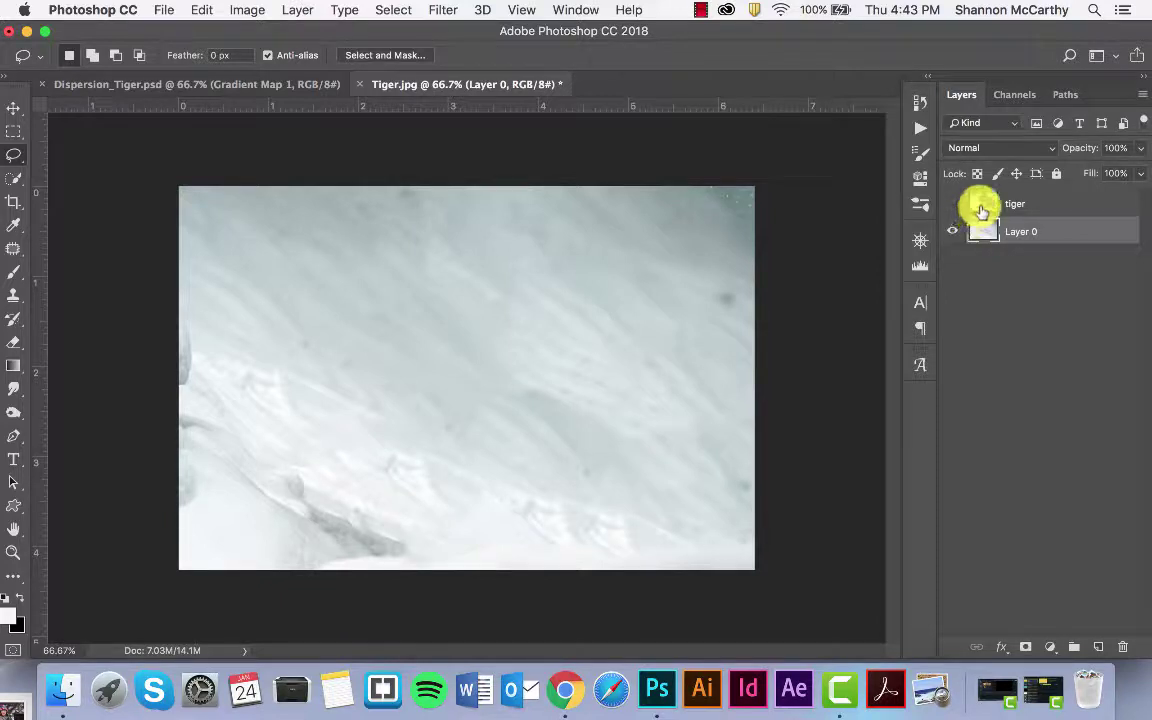
pyautogui.click(982, 205)
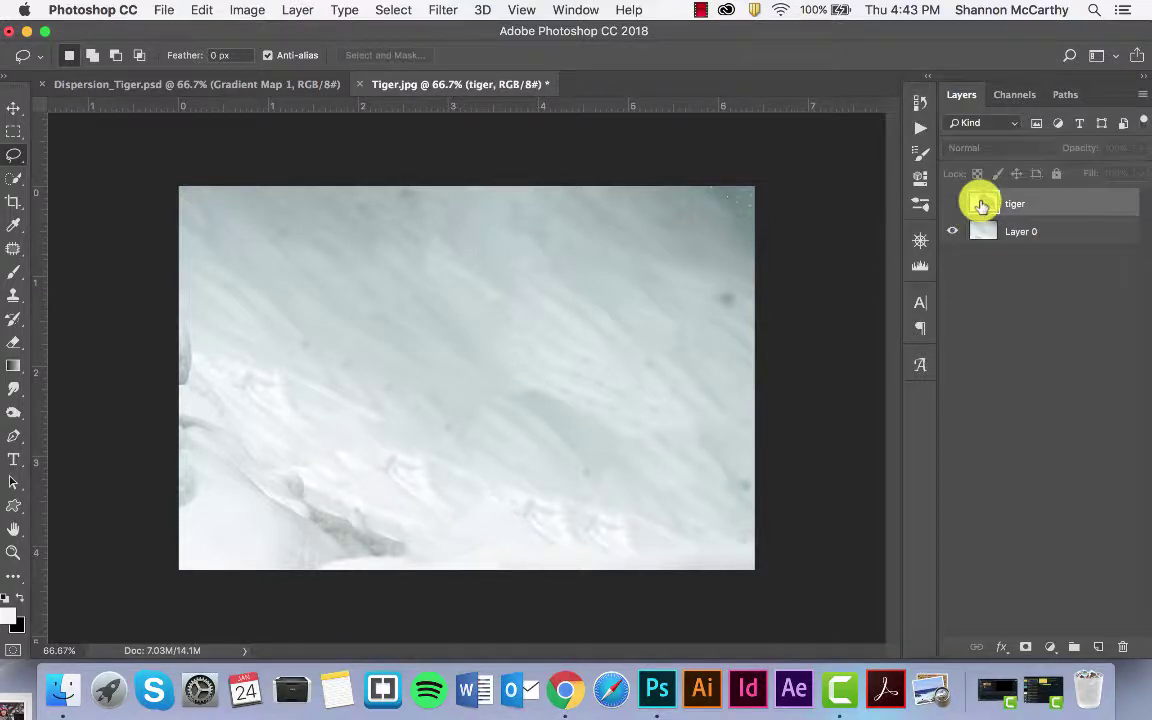
pyautogui.click(953, 204)
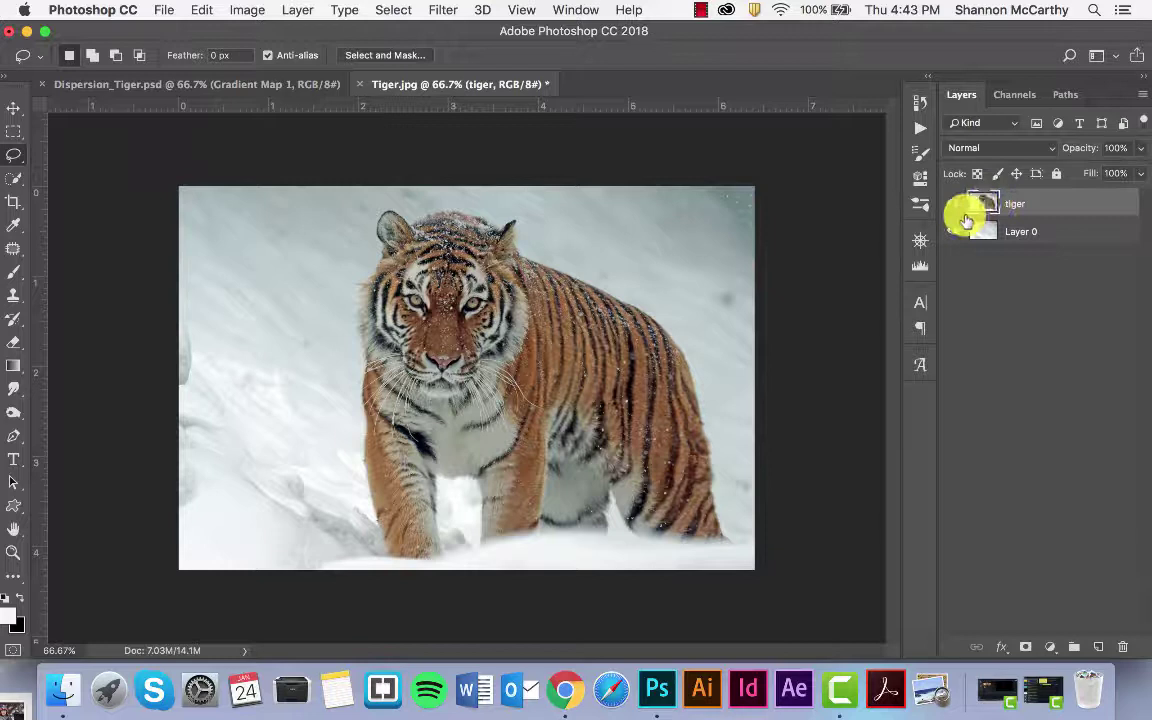
# - Paint a Quick Selection over the tiger starting at the head, then shrink the brush
pyautogui.click(20, 181)
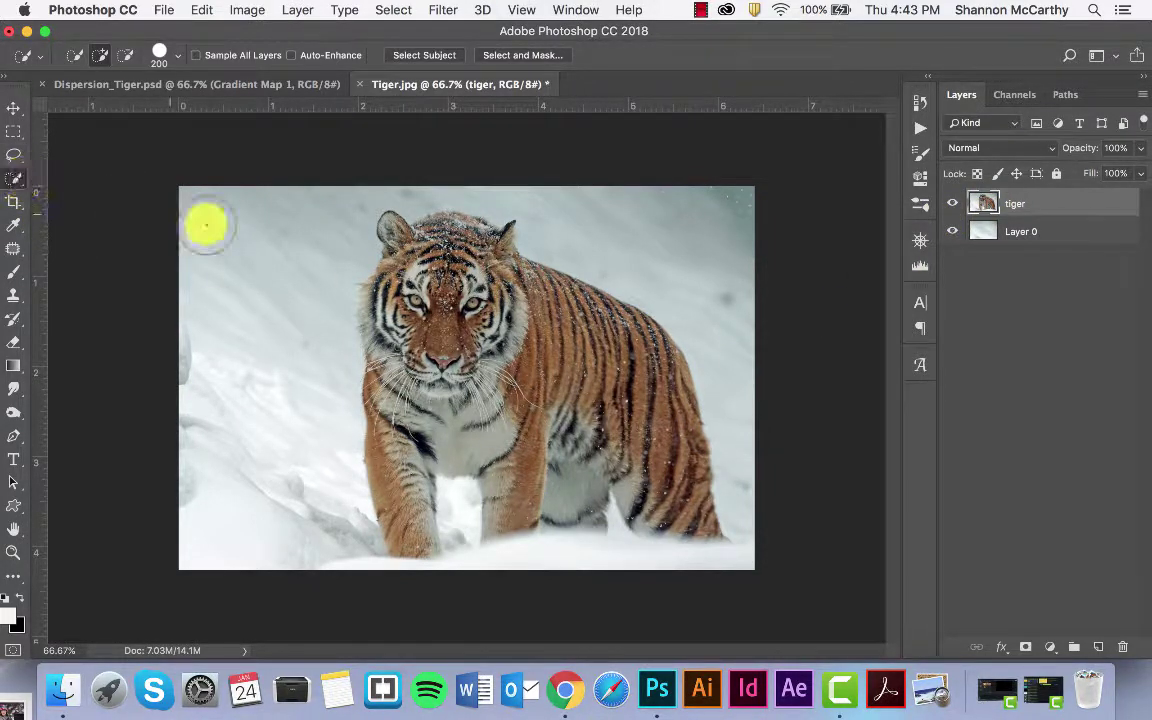
pyautogui.moveTo(400, 255)
pyautogui.mouseDown()
pyautogui.moveTo(453, 350)
pyautogui.moveTo(429, 257)
pyautogui.moveTo(450, 260)
pyautogui.moveTo(458, 249)
pyautogui.moveTo(443, 253)
pyautogui.moveTo(458, 247)
pyautogui.moveTo(425, 237)
pyautogui.moveTo(432, 226)
pyautogui.moveTo(505, 275)
pyautogui.moveTo(458, 203)
pyautogui.moveTo(396, 185)
pyautogui.moveTo(460, 185)
pyautogui.moveTo(472, 192)
pyautogui.moveTo(471, 226)
pyautogui.moveTo(485, 227)
pyautogui.moveTo(491, 208)
pyautogui.moveTo(527, 278)
pyautogui.moveTo(604, 316)
pyautogui.moveTo(648, 360)
pyautogui.moveTo(694, 470)
pyautogui.moveTo(694, 509)
pyautogui.moveTo(566, 393)
pyautogui.moveTo(460, 327)
pyautogui.mouseUp()
pyautogui.press('[')
pyautogui.press('[')
pyautogui.press('[')
pyautogui.press('[')
pyautogui.press('[')
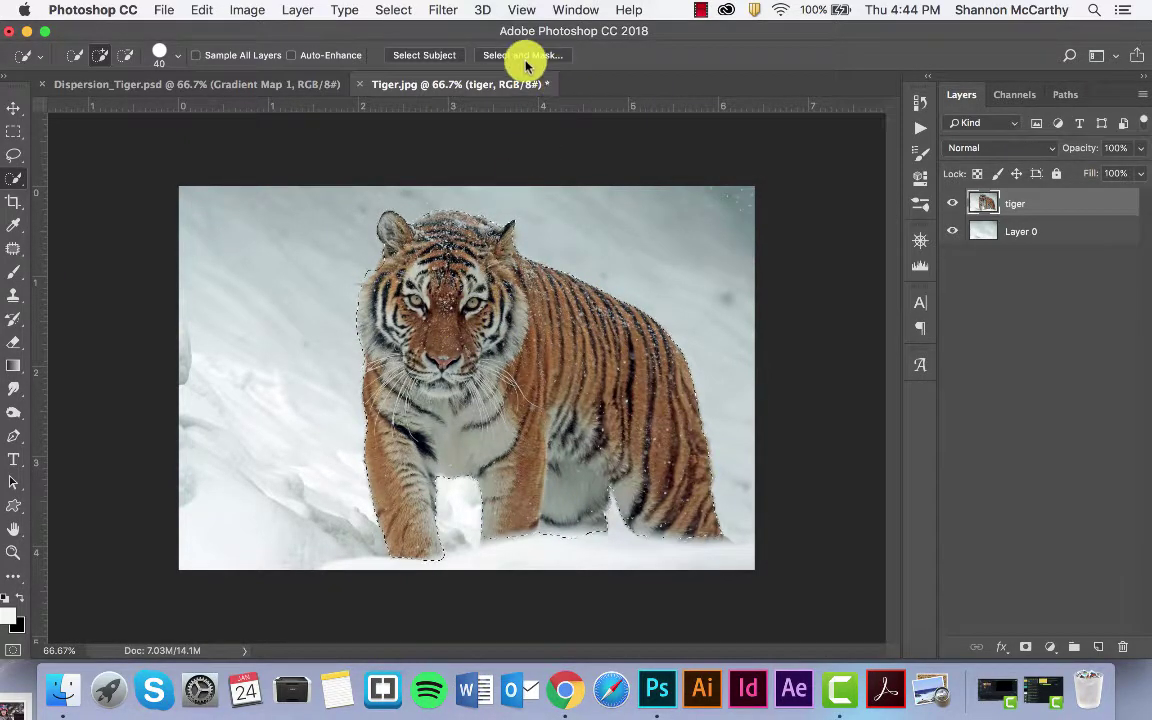
# - In Select and Mask, brush the Refine Edge tool along the tiger's head fur
pyautogui.click(513, 56)
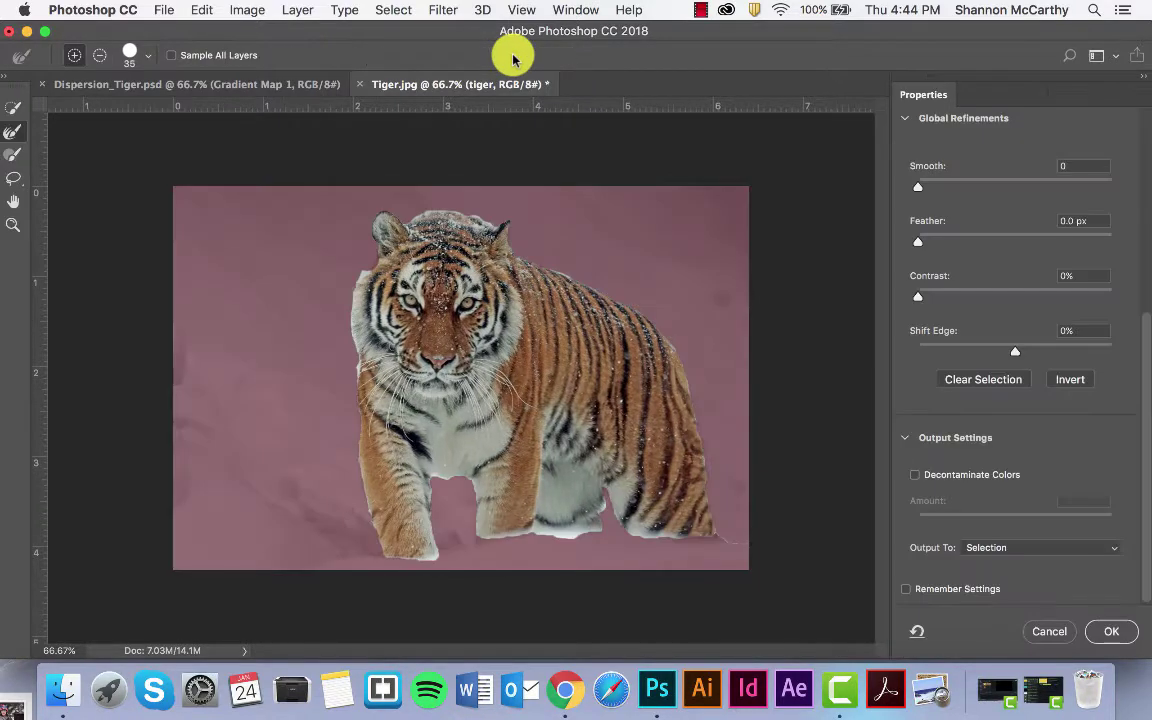
pyautogui.click(14, 132)
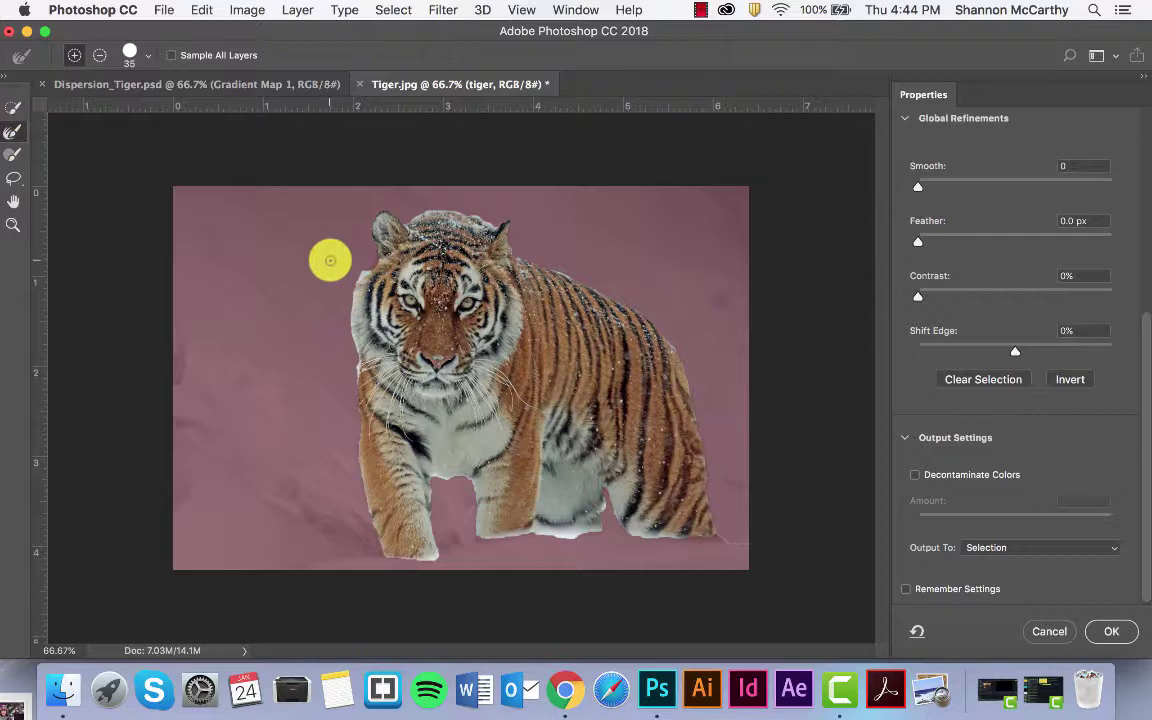
pyautogui.moveTo(364, 269)
pyautogui.mouseDown()
pyautogui.moveTo(347, 313)
pyautogui.moveTo(355, 283)
pyautogui.moveTo(360, 365)
pyautogui.moveTo(349, 395)
pyautogui.moveTo(357, 439)
pyautogui.moveTo(368, 375)
pyautogui.moveTo(373, 443)
pyautogui.moveTo(357, 447)
pyautogui.moveTo(384, 555)
pyautogui.moveTo(441, 559)
pyautogui.moveTo(424, 511)
pyautogui.moveTo(430, 479)
pyautogui.moveTo(477, 488)
pyautogui.moveTo(435, 480)
pyautogui.moveTo(472, 498)
pyautogui.moveTo(486, 531)
pyautogui.moveTo(567, 528)
pyautogui.moveTo(593, 513)
pyautogui.moveTo(604, 483)
pyautogui.moveTo(630, 523)
pyautogui.moveTo(614, 510)
pyautogui.moveTo(684, 514)
pyautogui.moveTo(714, 531)
pyautogui.moveTo(698, 487)
pyautogui.mouseUp()
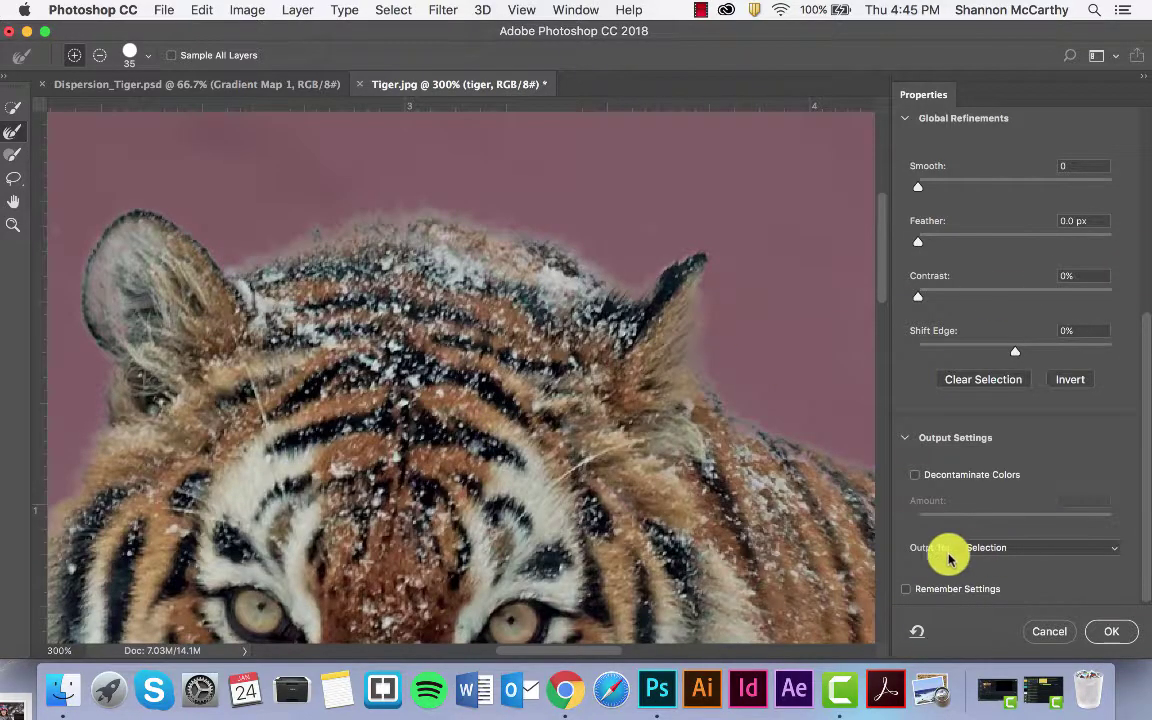
# - Output the refined selection as a layer mask on the tiger layer
pyautogui.click(982, 548)
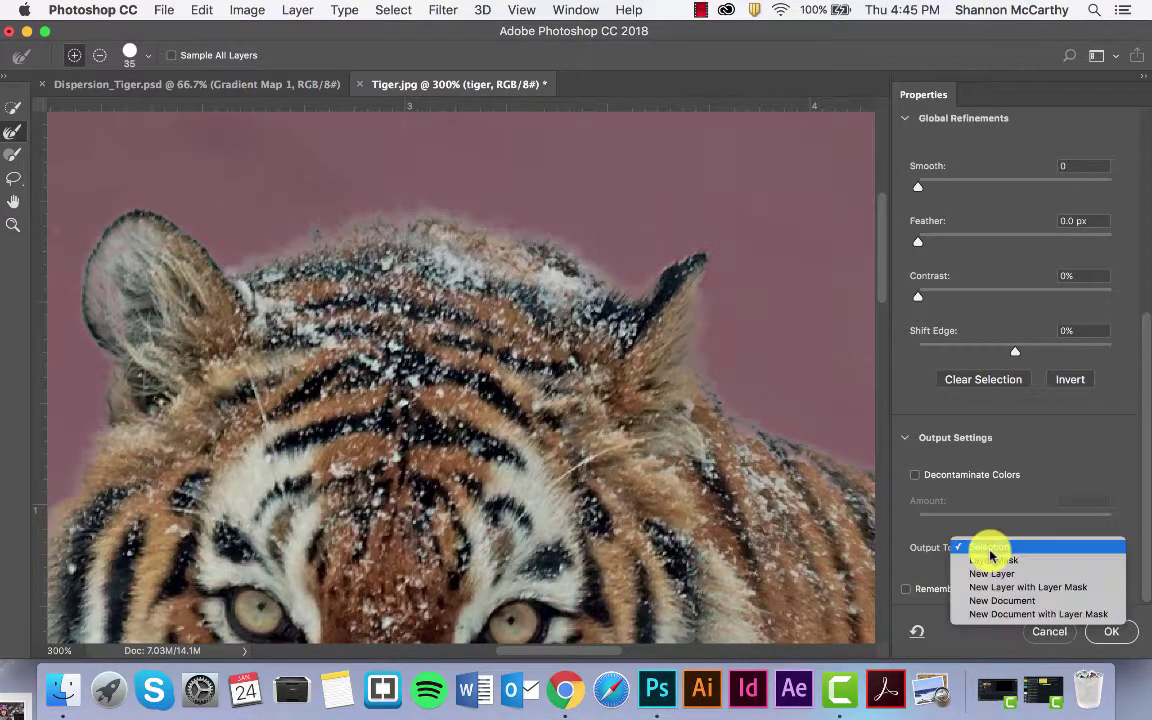
pyautogui.click(990, 560)
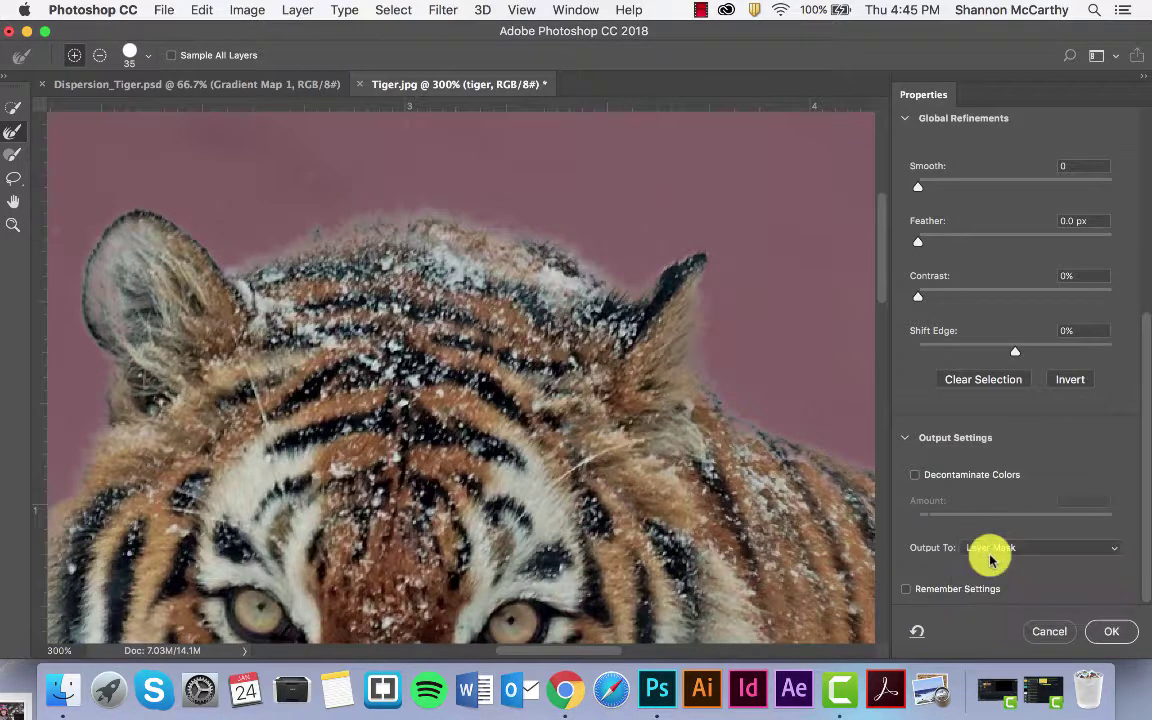
pyautogui.click(1110, 632)
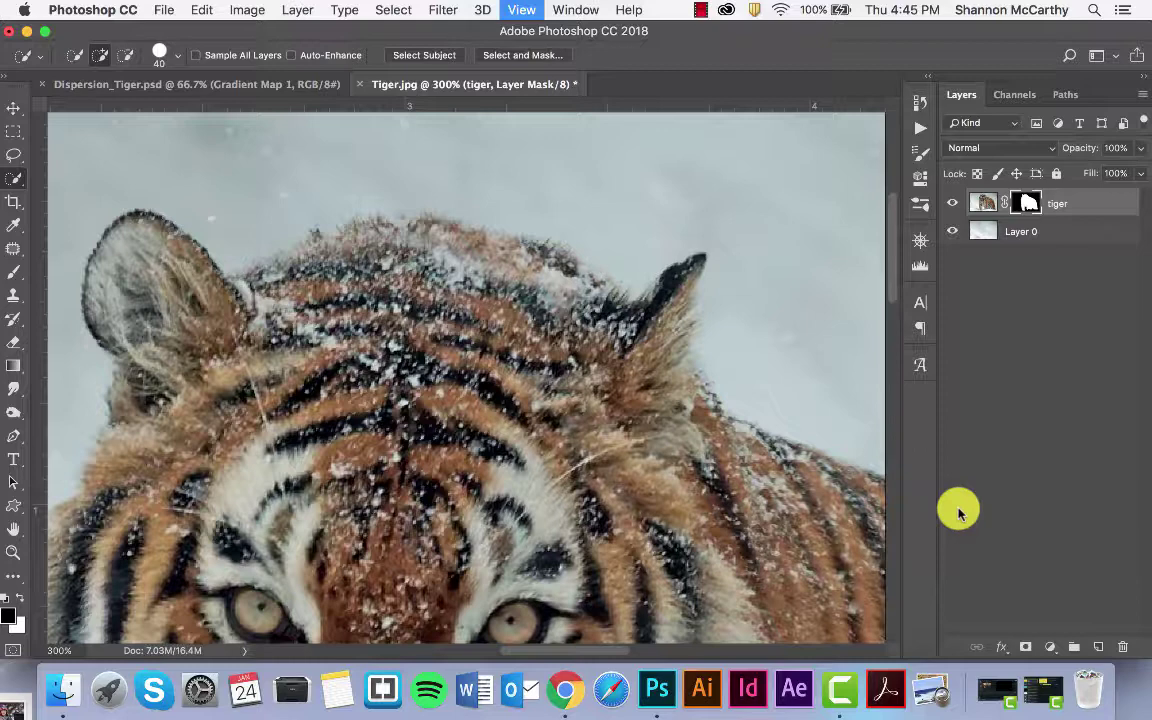
# - Duplicate the masked tiger layer and permanently apply the mask on the tiger copy
pyautogui.press('super+0')
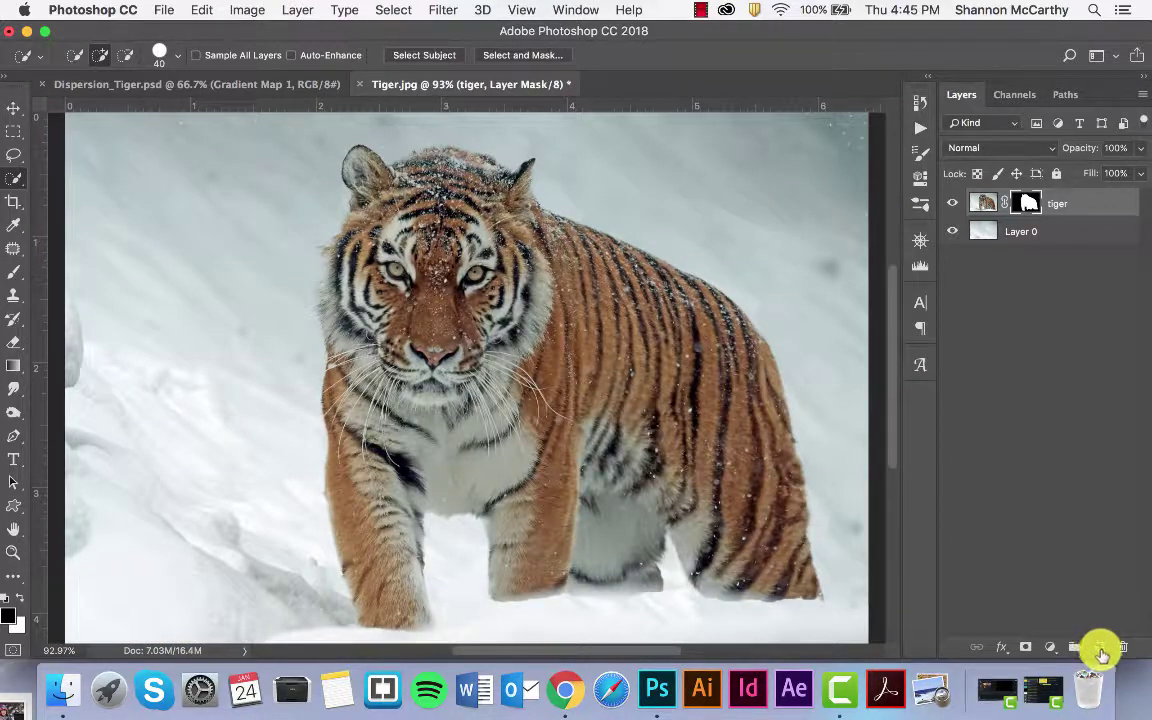
pyautogui.moveTo(1100, 652); pyautogui.dragTo(1100, 652)
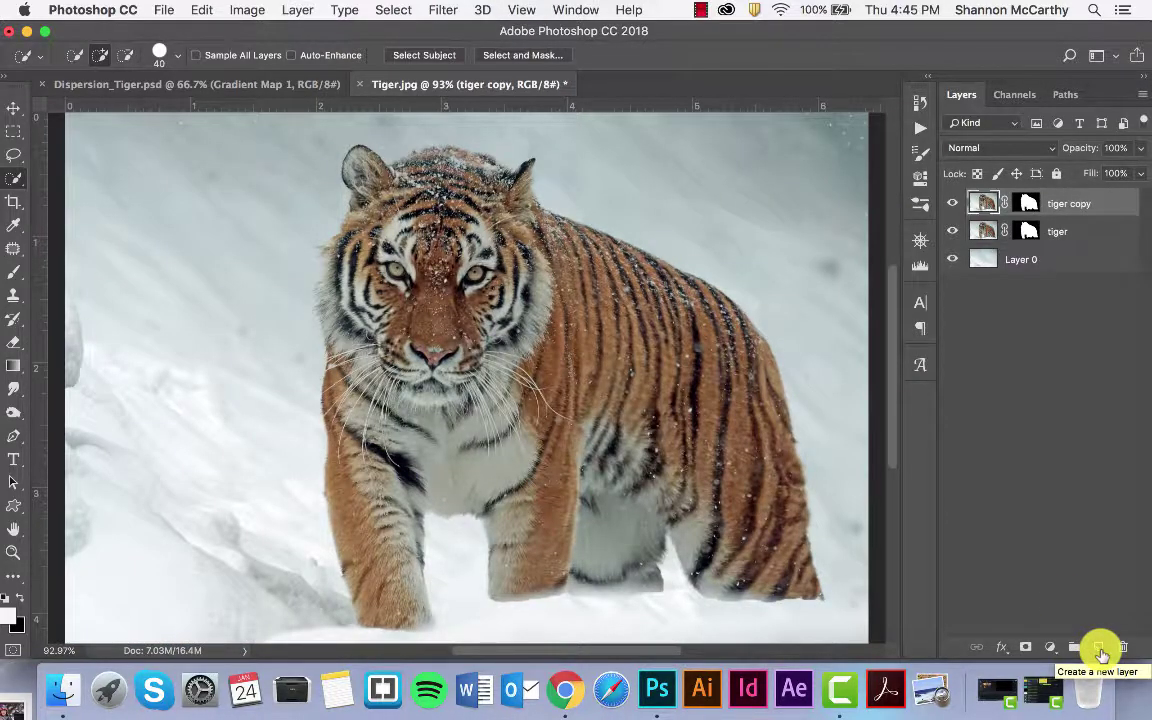
pyautogui.click(700, 10)
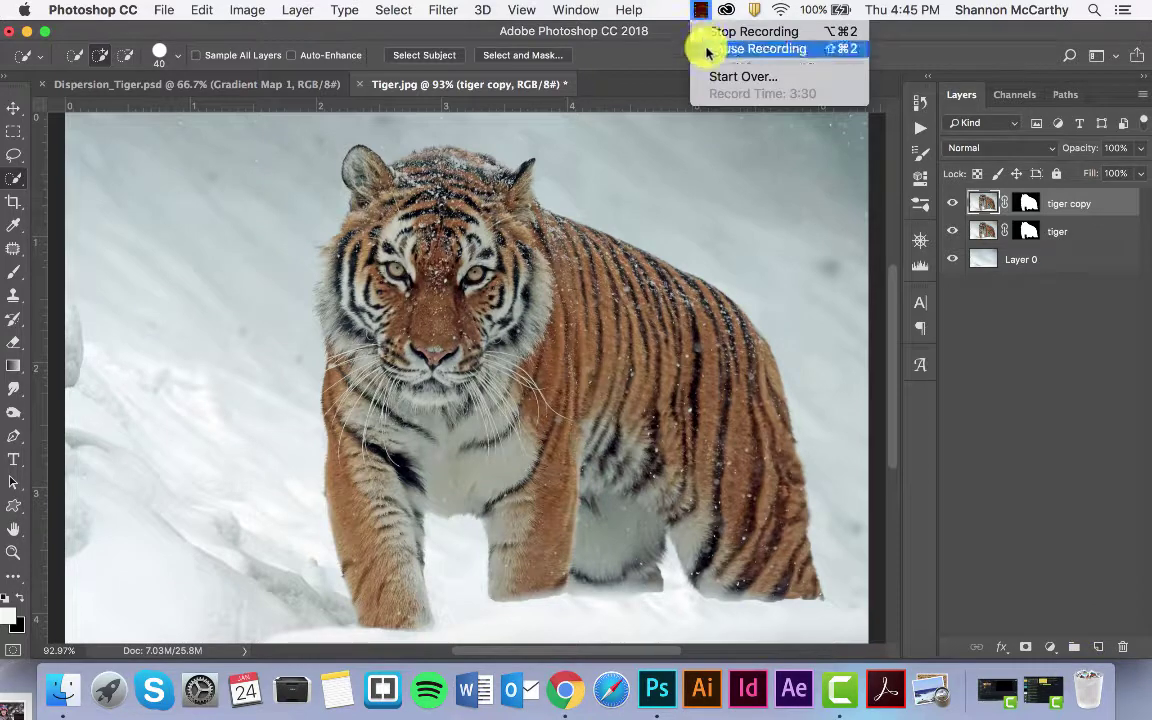
pyautogui.click(700, 44)
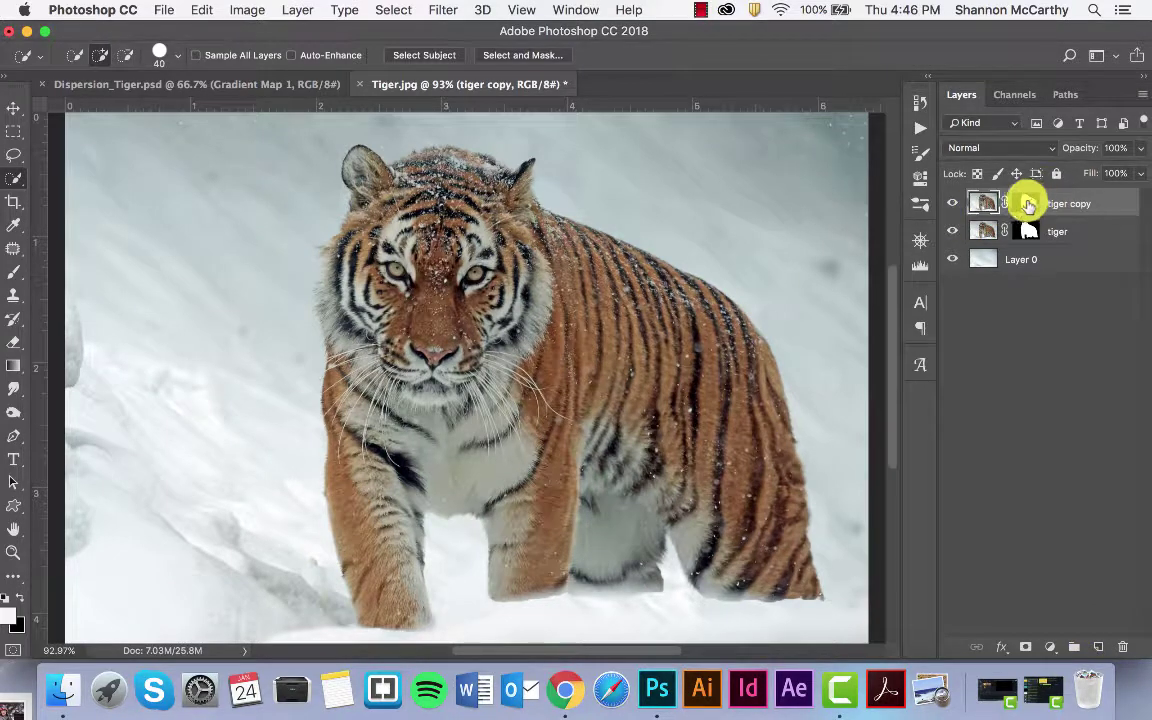
pyautogui.moveTo(1028, 205); pyautogui.dragTo(1018, 208)
pyautogui.rightClick(1018, 208)
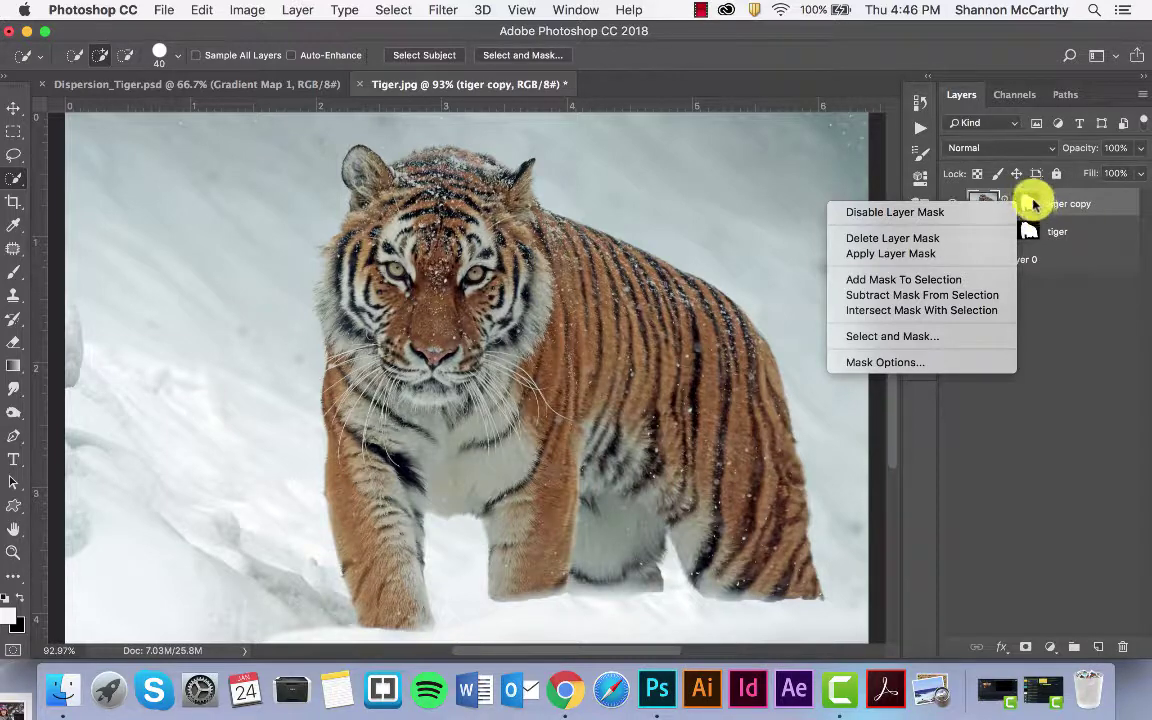
pyautogui.click(961, 258)
# - Hide the original masked tiger layer and duplicate the tiger copy
pyautogui.moveTo(961, 262); pyautogui.dragTo(955, 232)
pyautogui.click(955, 232)
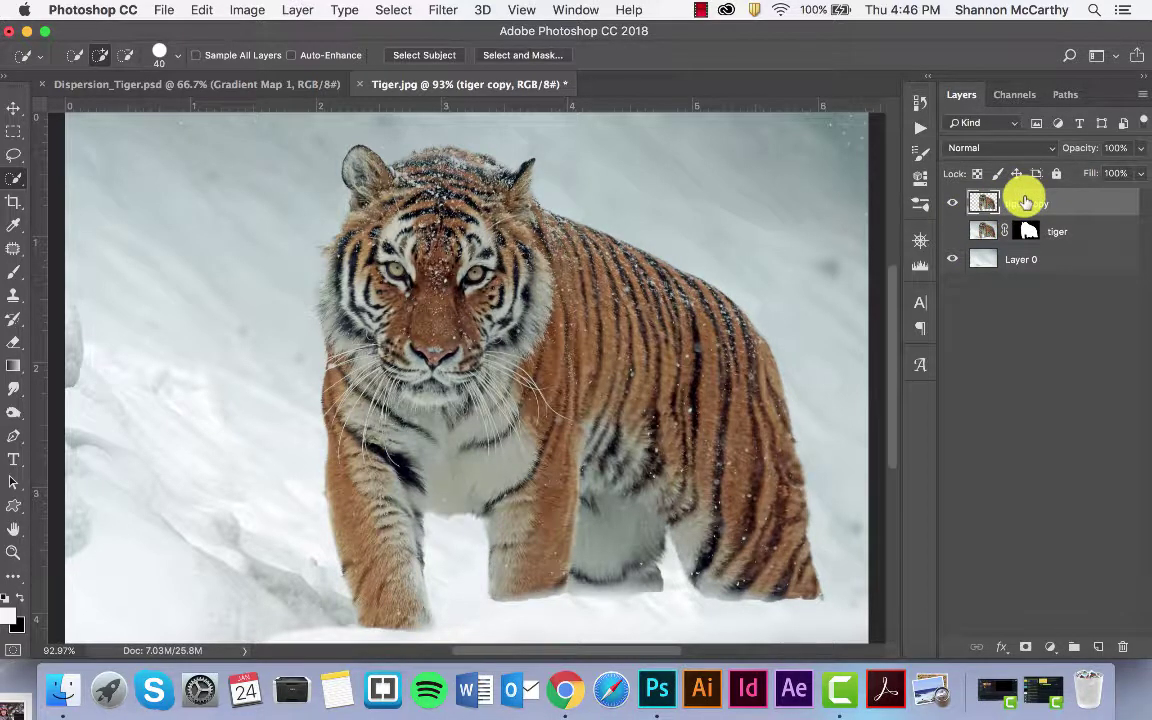
pyautogui.press('super+j')
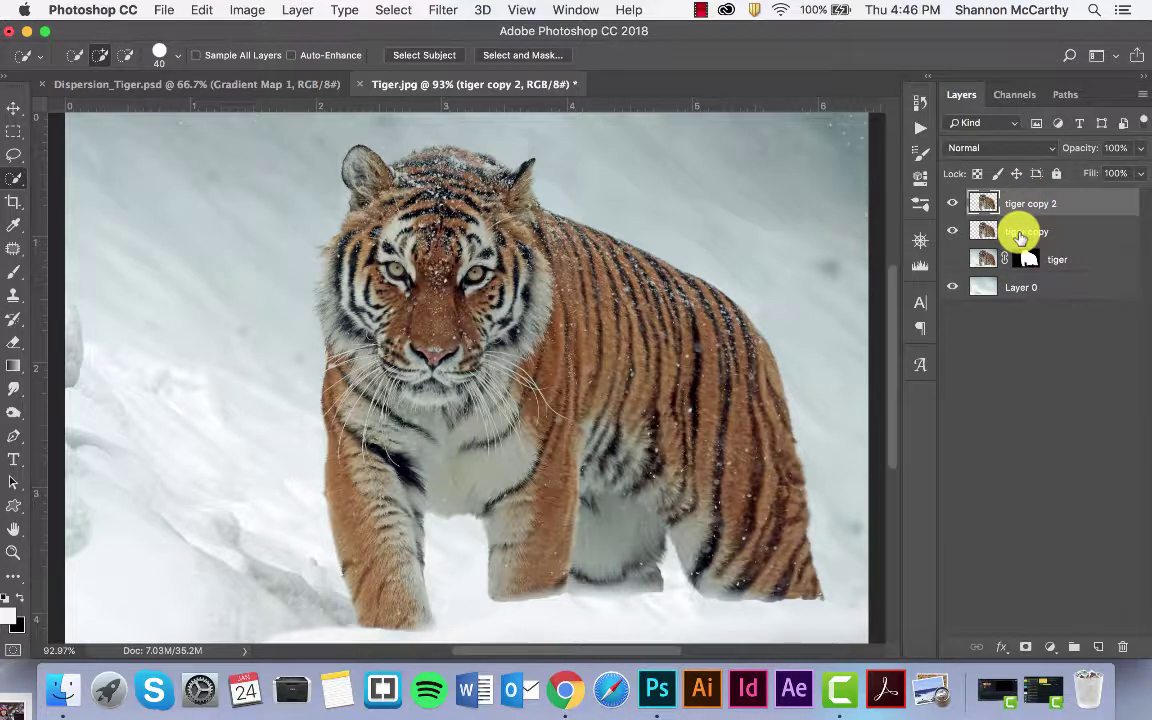
# - Rename the two tiger copies 'dispersion' and 'tiger'
pyautogui.click(1020, 233)
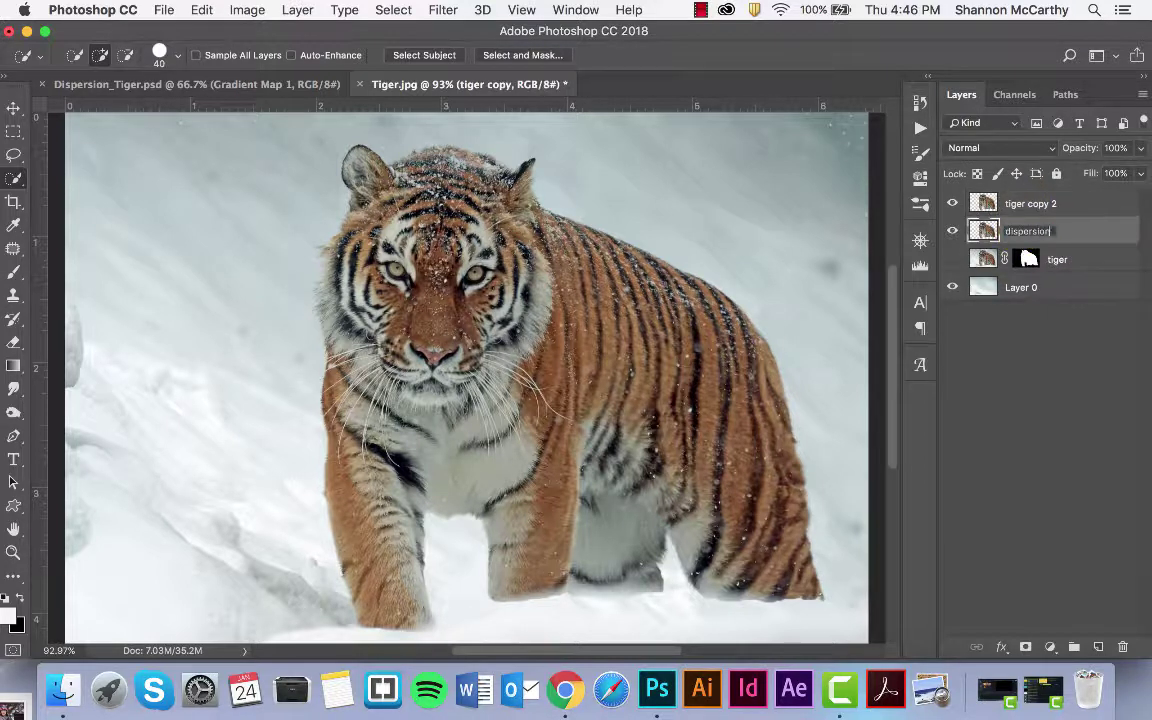
pyautogui.click(1023, 216)
pyautogui.doubleClick(1023, 200)
pyautogui.write('tig')
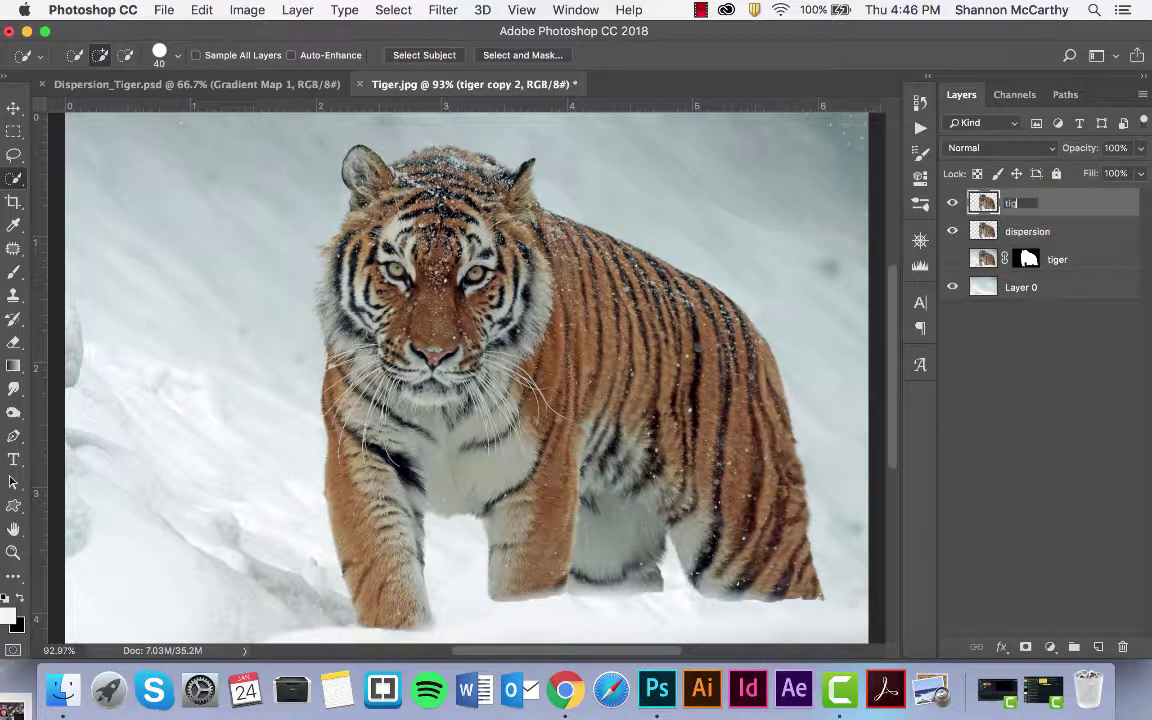
pyautogui.write('er')
pyautogui.click(1023, 195)
pyautogui.click(1003, 233)
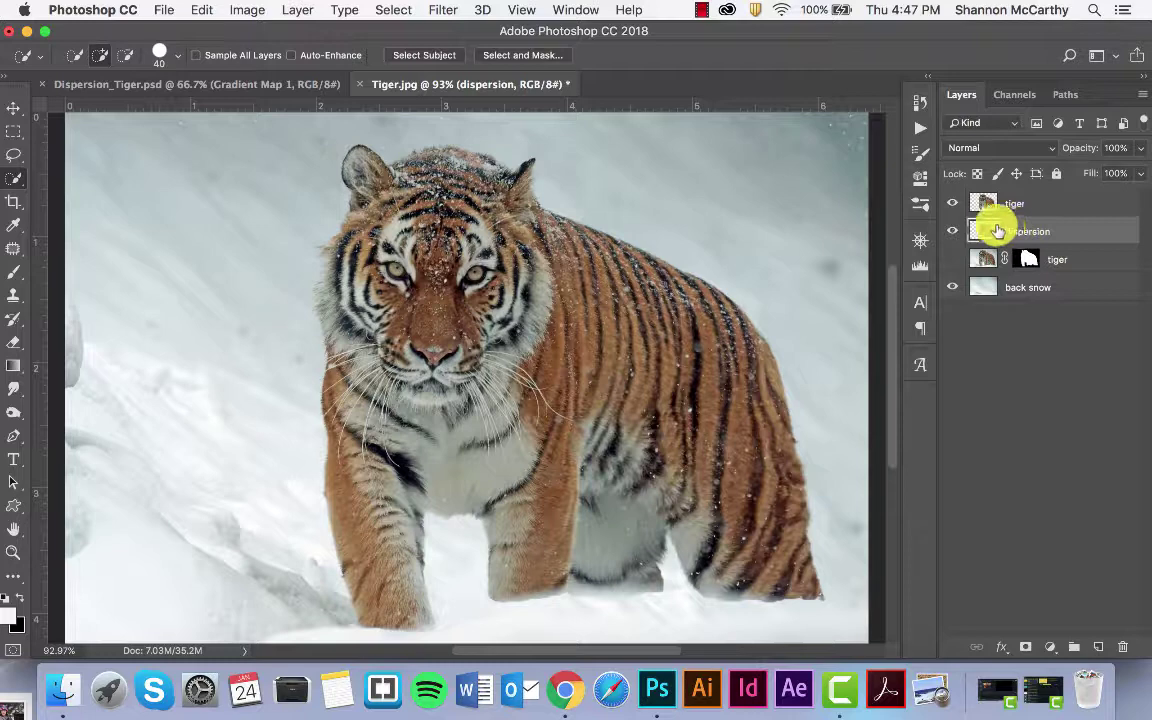
# - In Liquify, forward-warp the dispersion layer's head, back and side fur into long rightward streaks
pyautogui.click(400, 9)
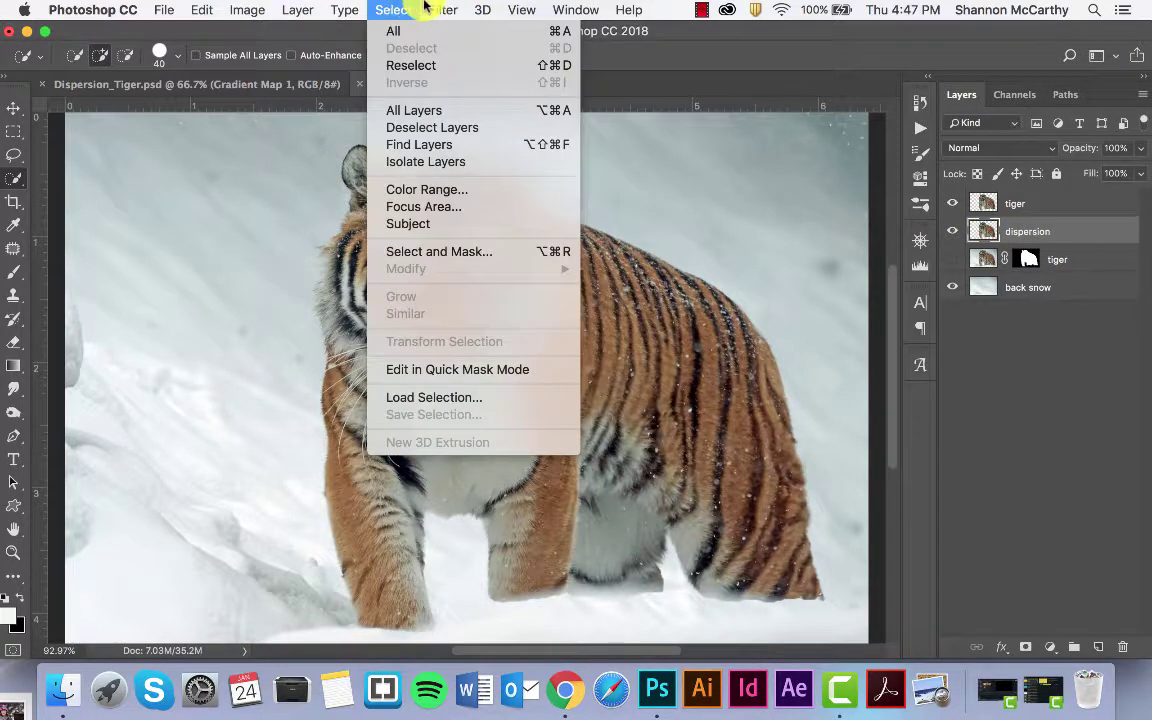
pyautogui.click(447, 9)
pyautogui.click(447, 32)
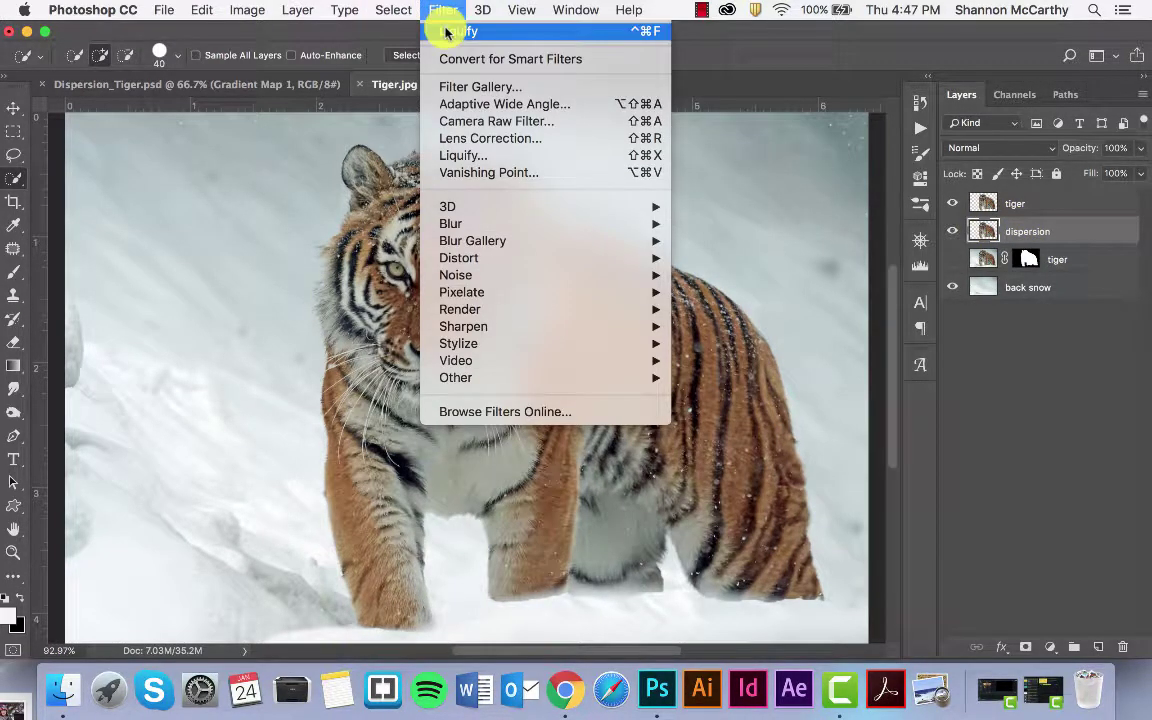
pyautogui.click(463, 155)
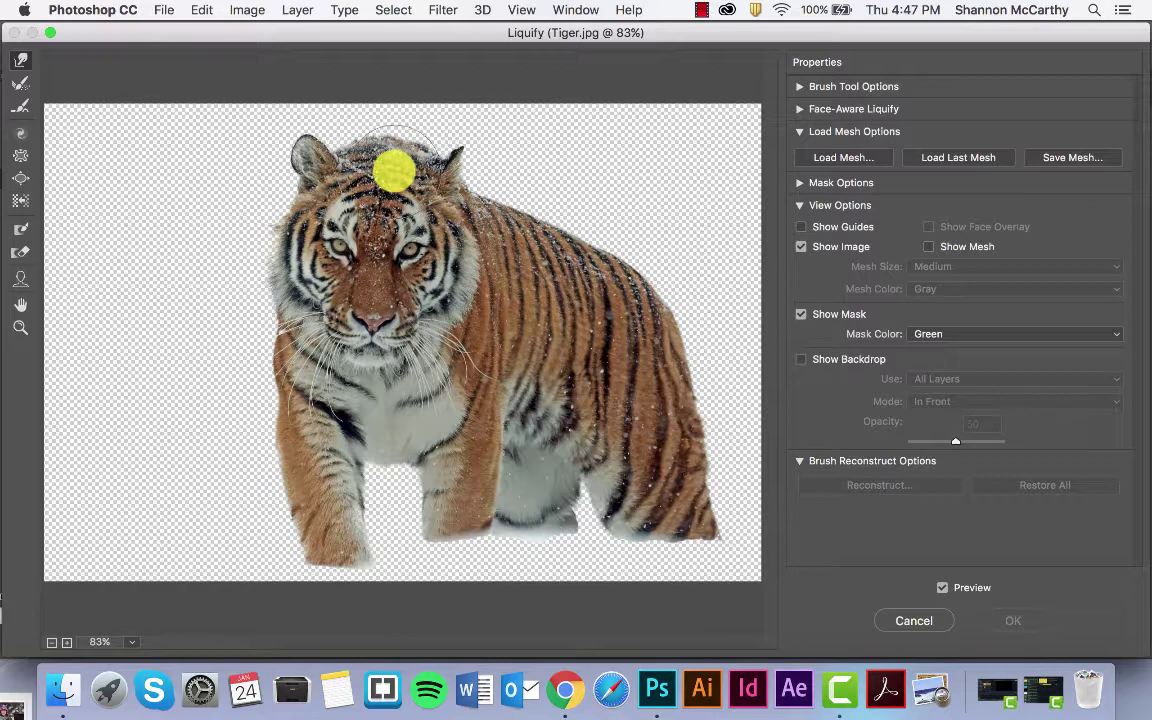
pyautogui.moveTo(395, 170)
pyautogui.mouseDown()
pyautogui.moveTo(471, 157)
pyautogui.moveTo(446, 192)
pyautogui.moveTo(496, 210)
pyautogui.moveTo(275, 215)
pyautogui.moveTo(426, 159)
pyautogui.moveTo(542, 155)
pyautogui.moveTo(601, 113)
pyautogui.moveTo(495, 215)
pyautogui.moveTo(565, 225)
pyautogui.moveTo(696, 186)
pyautogui.moveTo(514, 186)
pyautogui.moveTo(379, 161)
pyautogui.mouseUp()
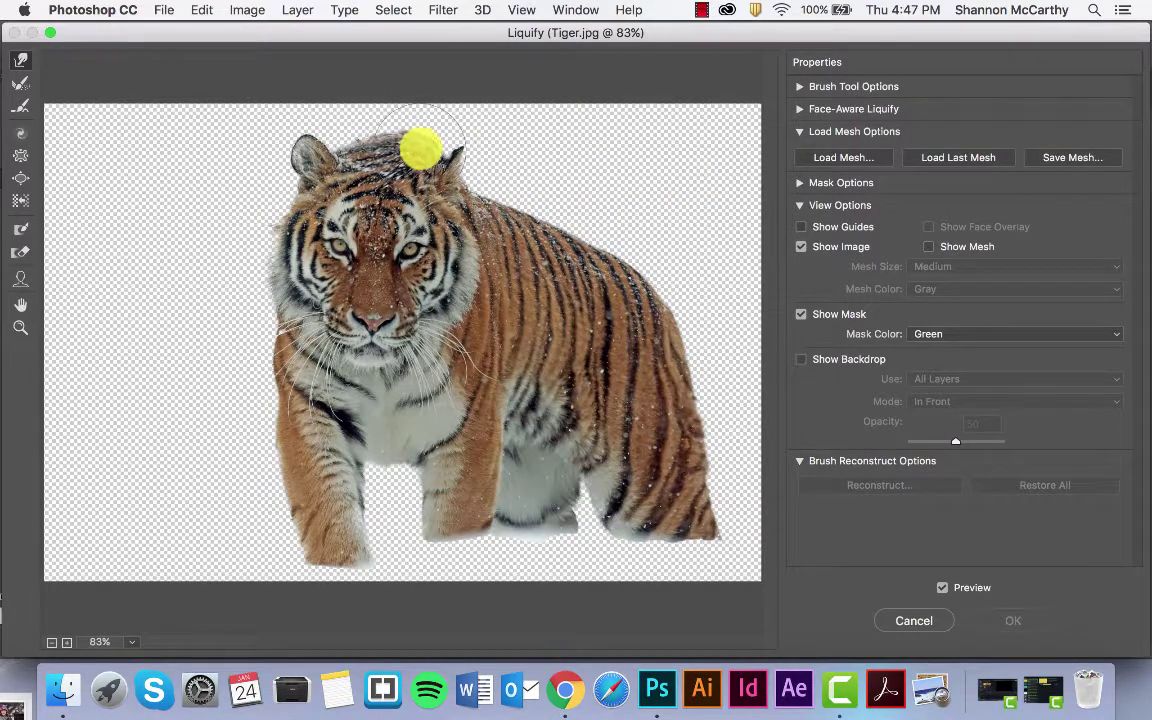
pyautogui.moveTo(420, 150)
pyautogui.mouseDown()
pyautogui.moveTo(442, 113)
pyautogui.moveTo(456, 118)
pyautogui.mouseUp()
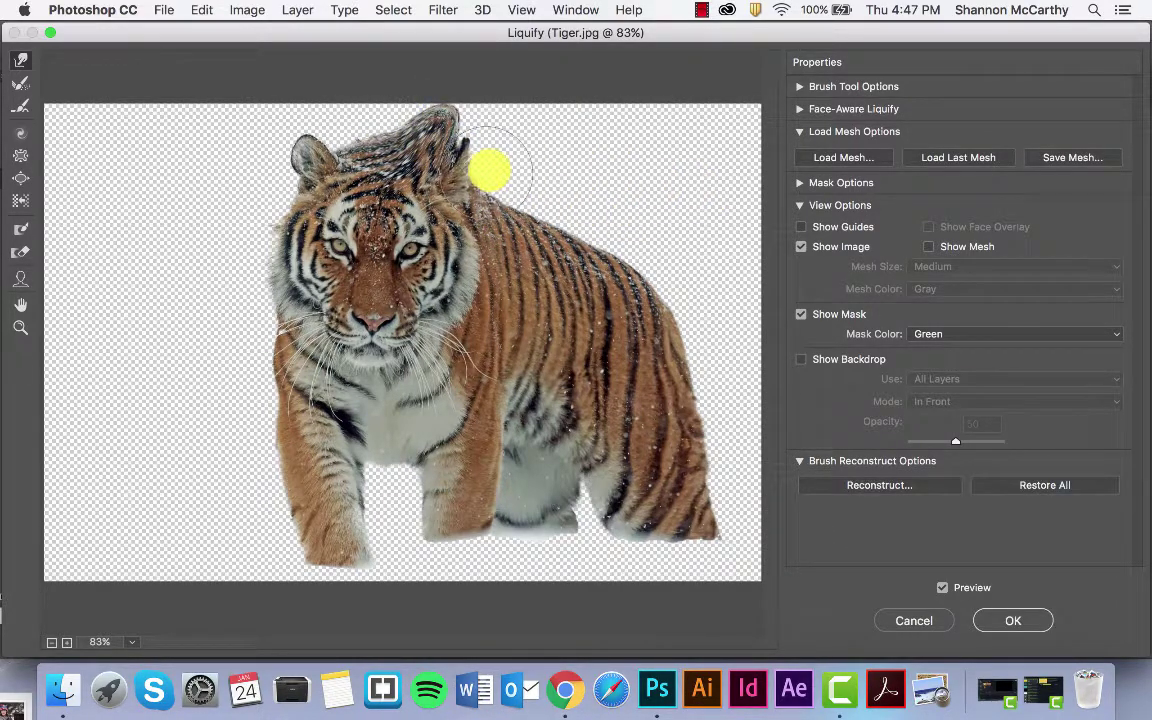
pyautogui.moveTo(489, 170)
pyautogui.mouseDown()
pyautogui.moveTo(512, 144)
pyautogui.moveTo(468, 147)
pyautogui.moveTo(492, 125)
pyautogui.moveTo(512, 188)
pyautogui.moveTo(553, 154)
pyautogui.moveTo(494, 170)
pyautogui.moveTo(542, 127)
pyautogui.moveTo(553, 231)
pyautogui.moveTo(602, 226)
pyautogui.moveTo(710, 306)
pyautogui.moveTo(765, 483)
pyautogui.mouseUp()
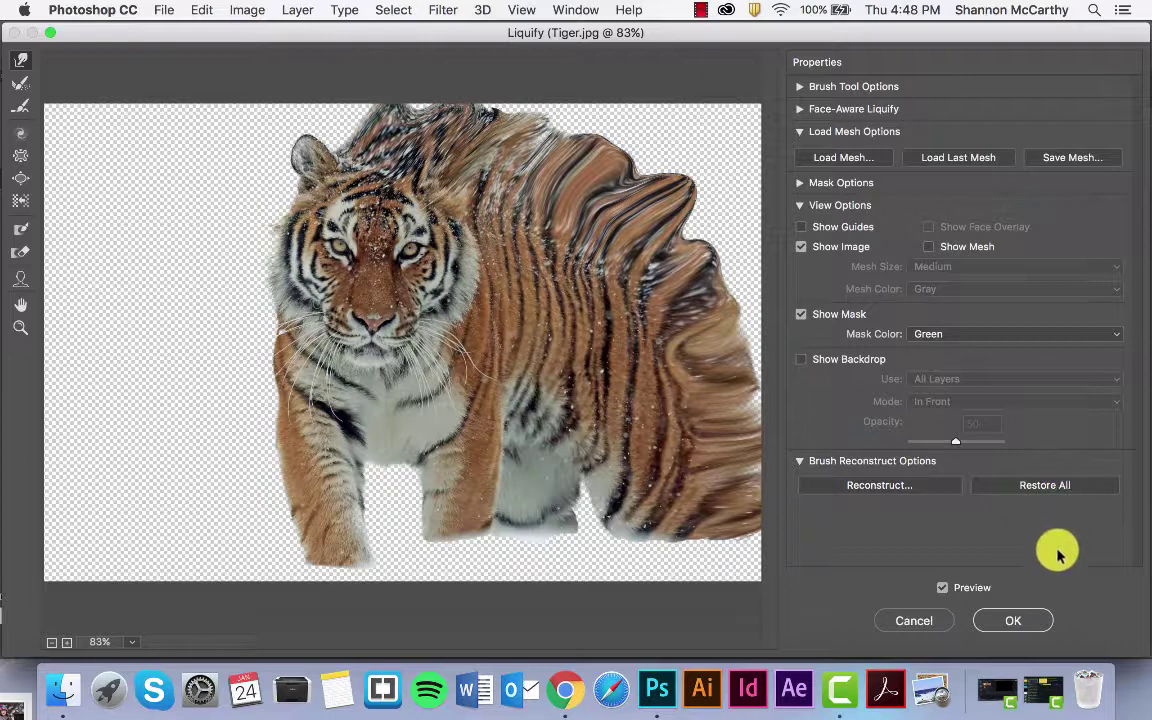
pyautogui.click(1017, 620)
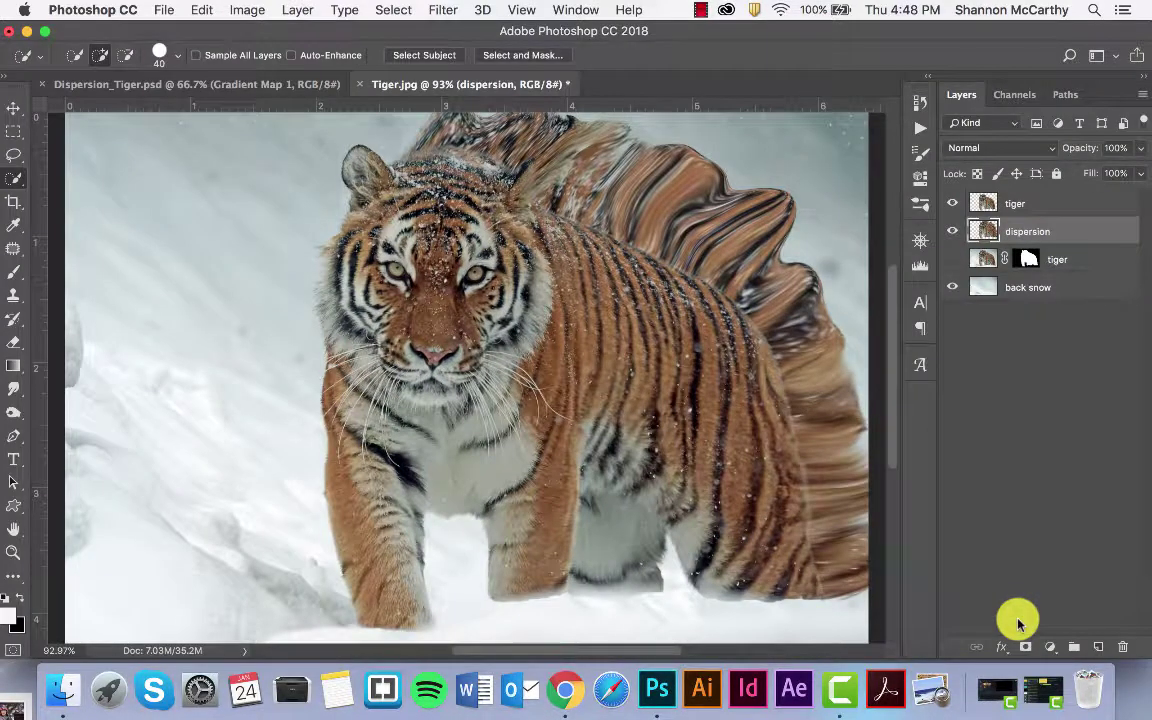
# - Toggle the dispersion and top tiger layers off and on to compare the warp
pyautogui.click(953, 231)
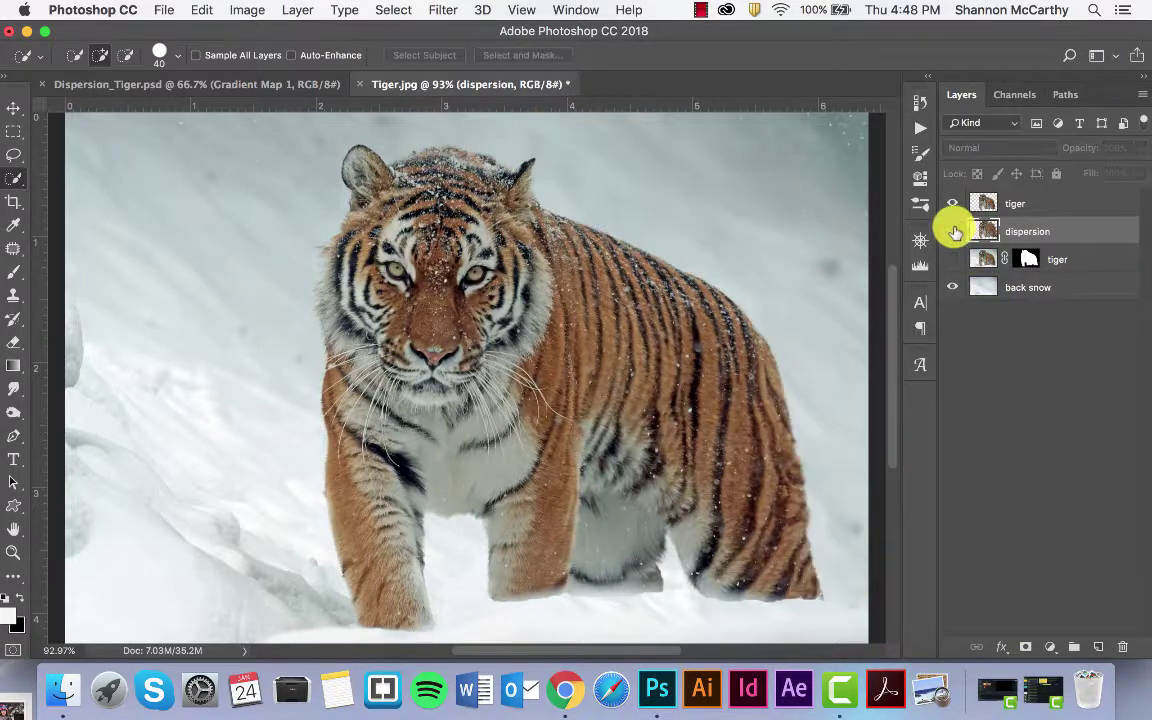
pyautogui.click(953, 231)
pyautogui.click(951, 204)
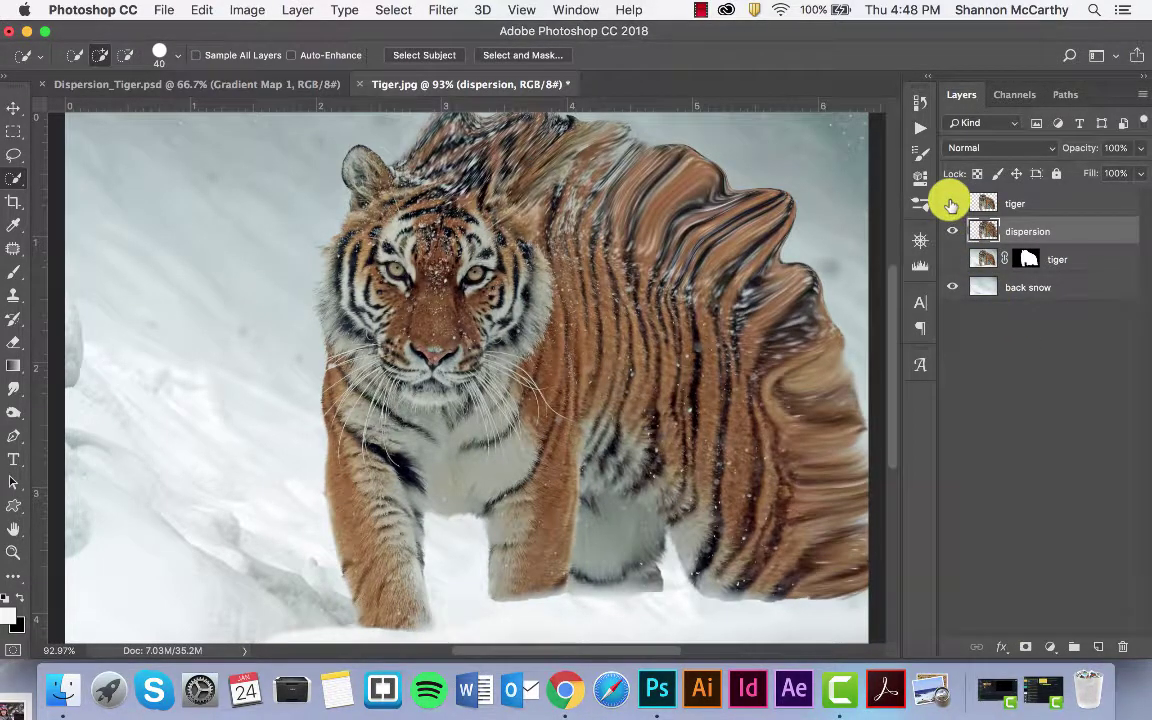
pyautogui.click(951, 204)
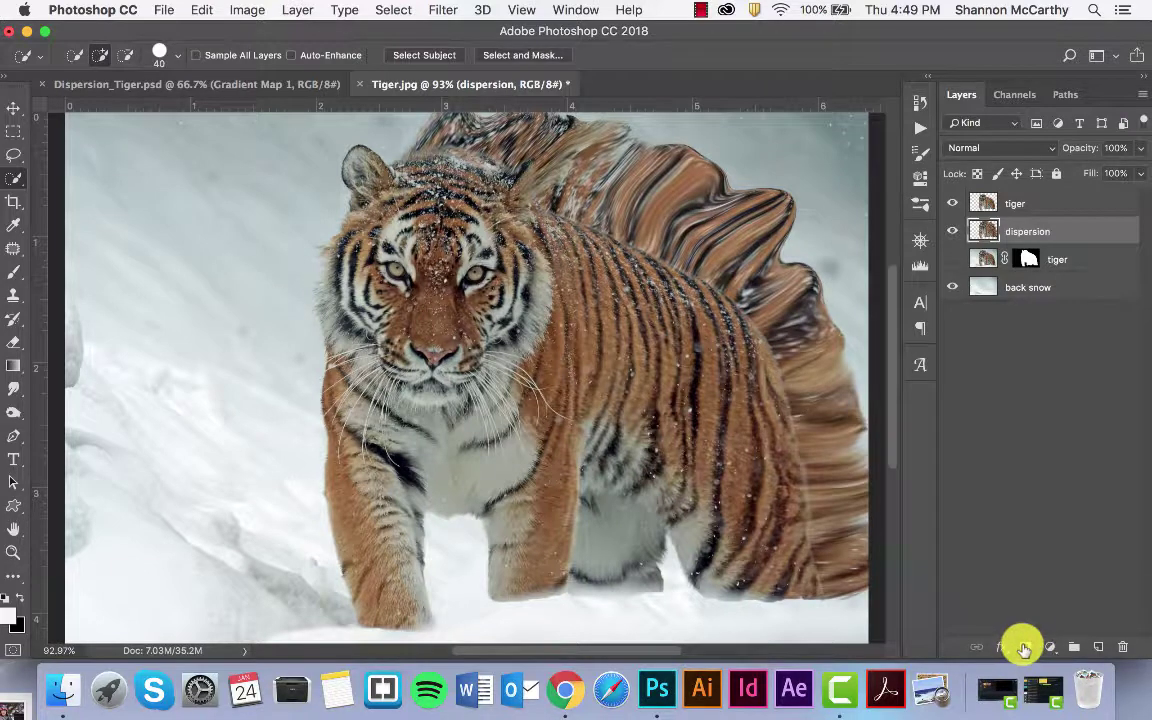
# - Add a black hide-all mask to dispersion and a white mask to the top tiger layer
pyautogui.keyDown('alt'); pyautogui.click(1024, 648); pyautogui.keyUp('alt')
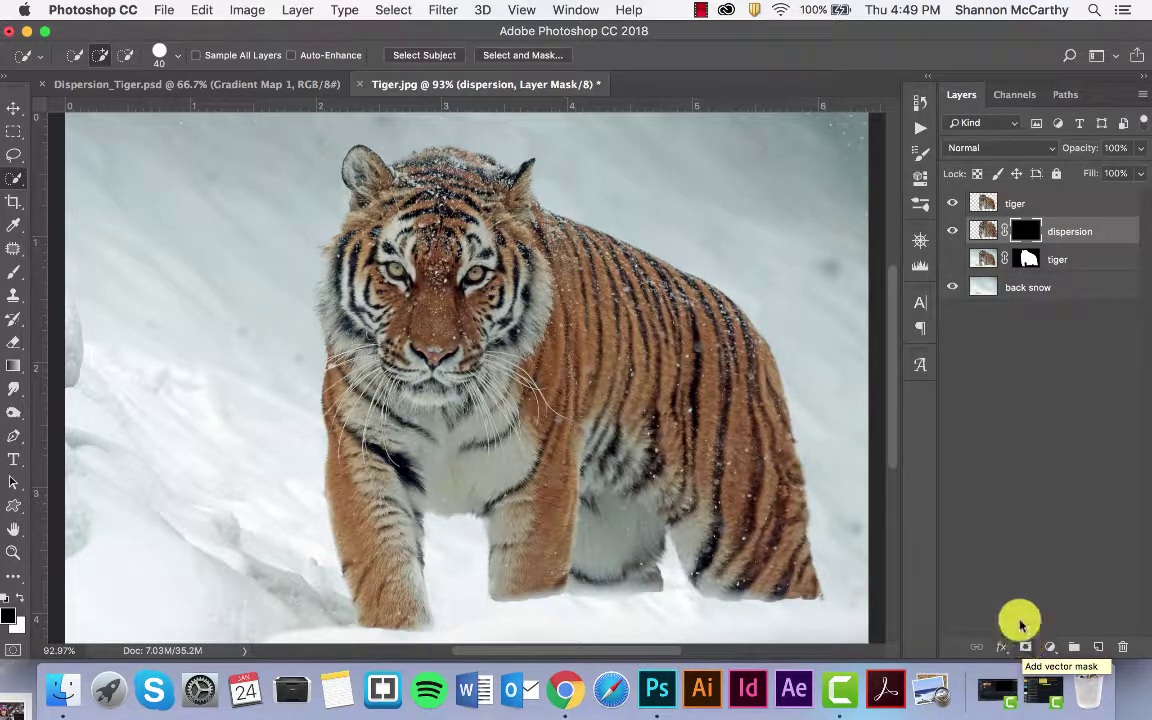
pyautogui.click(1023, 200)
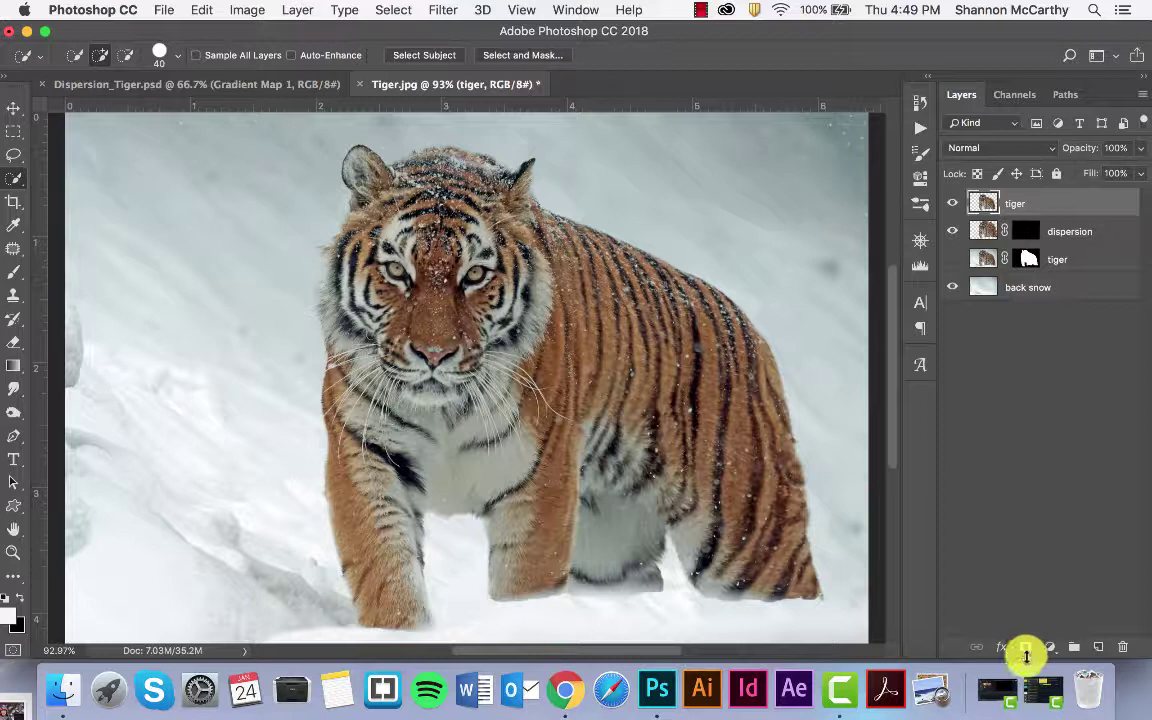
pyautogui.click(1026, 648)
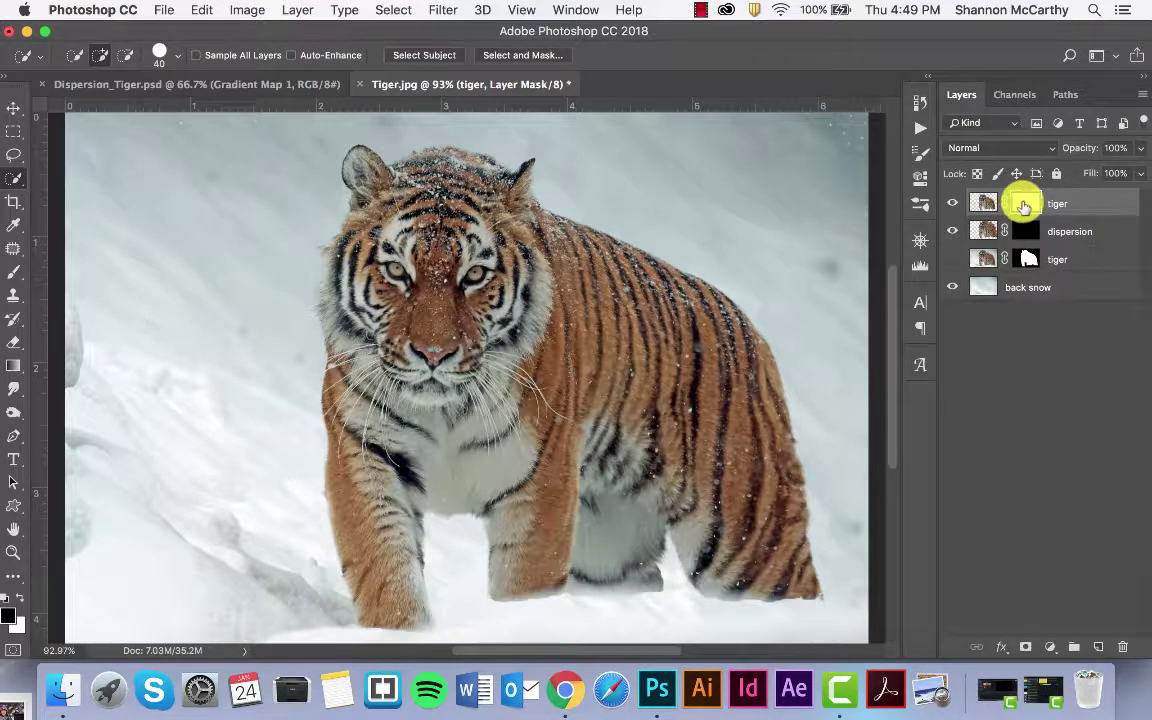
# - Target the top tiger layer and get the Brush tool ready for mask painting
pyautogui.moveTo(1023, 205)
pyautogui.mouseDown()
pyautogui.moveTo(1053, 215)
pyautogui.moveTo(1026, 206)
pyautogui.mouseUp()
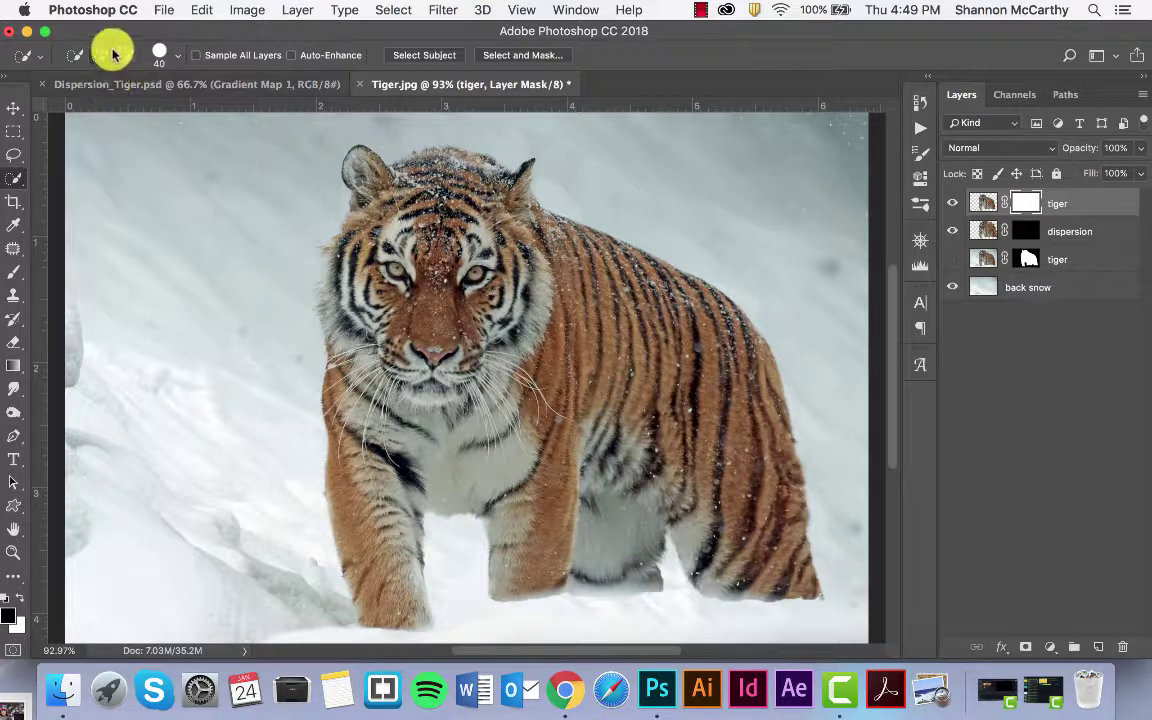
pyautogui.moveTo(119, 38); pyautogui.dragTo(133, 30)
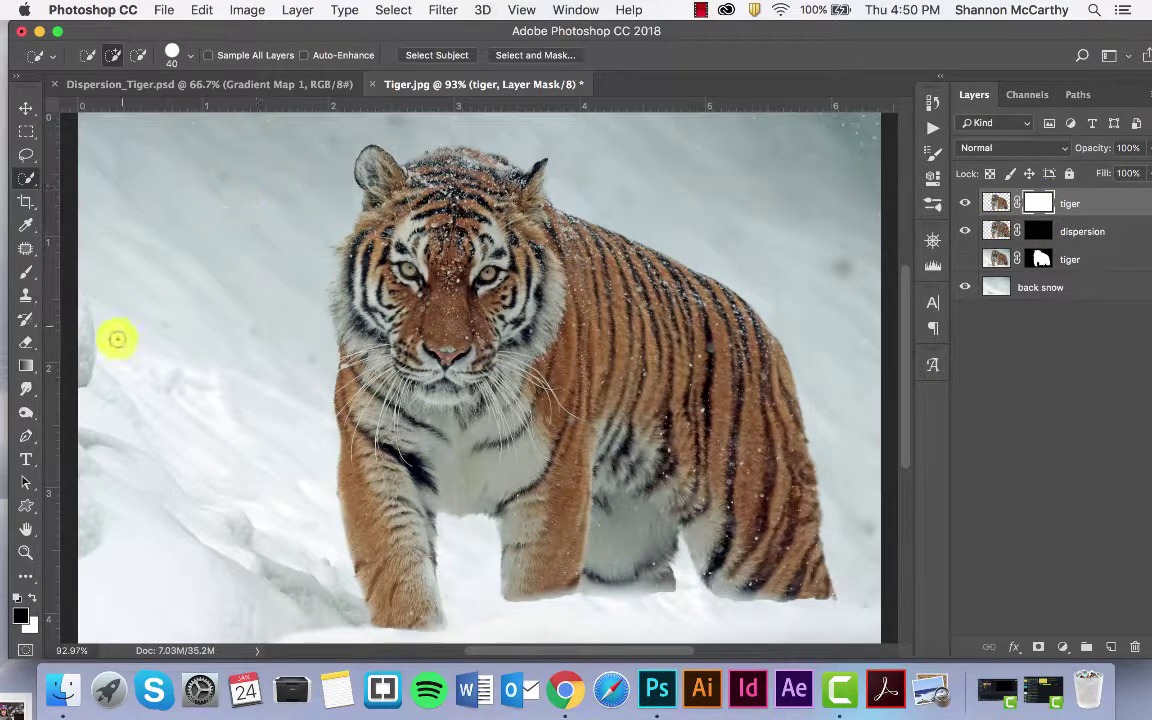
# - Browse the Brush tool's presets, expanding and collapsing the 20 Disidegration and Explosion_Brushes groups
pyautogui.click(24, 274)
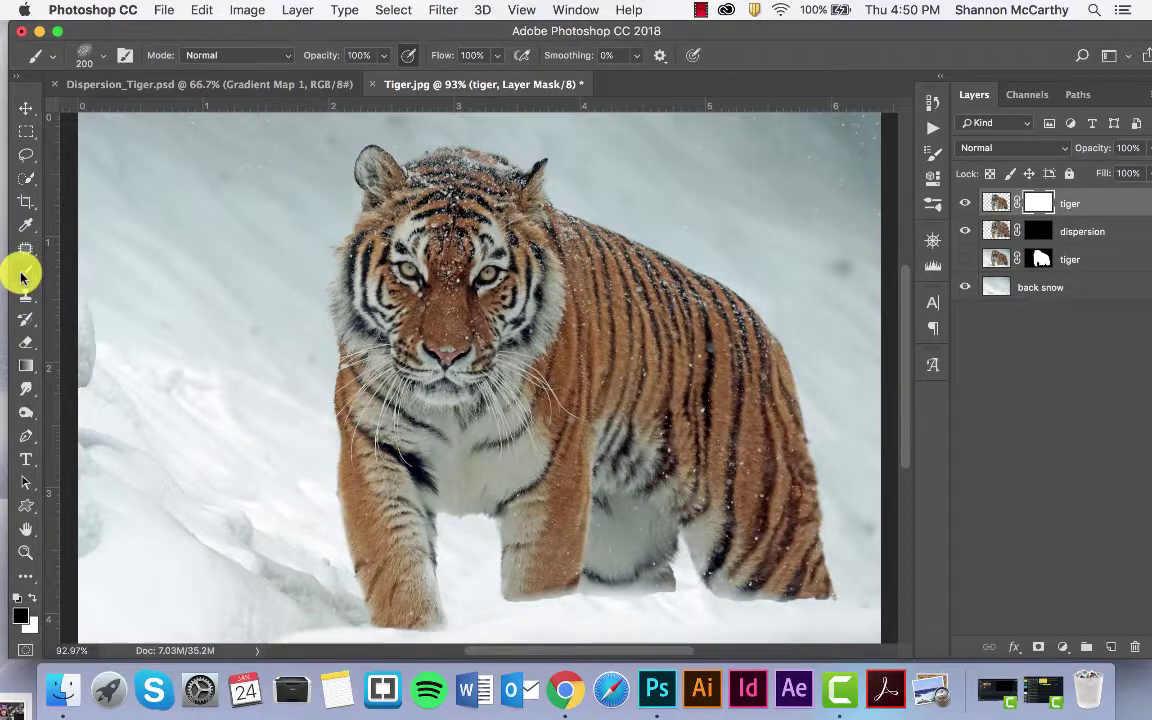
pyautogui.click(100, 58)
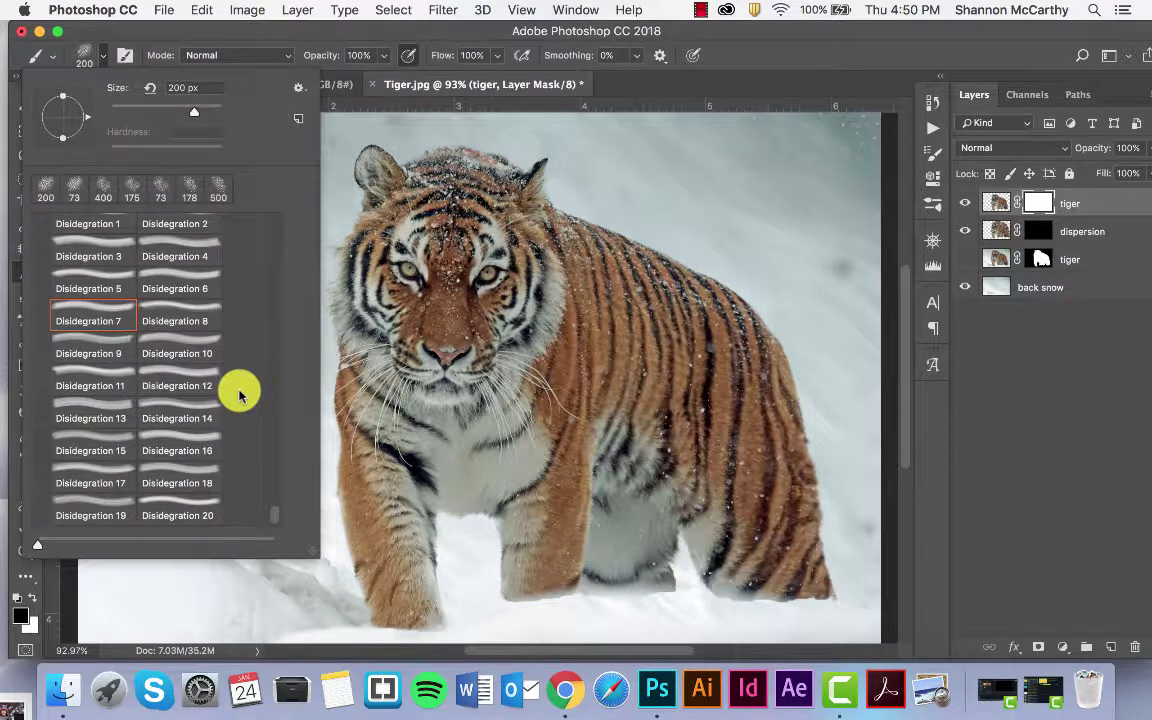
pyautogui.scroll(3, 238, 392)
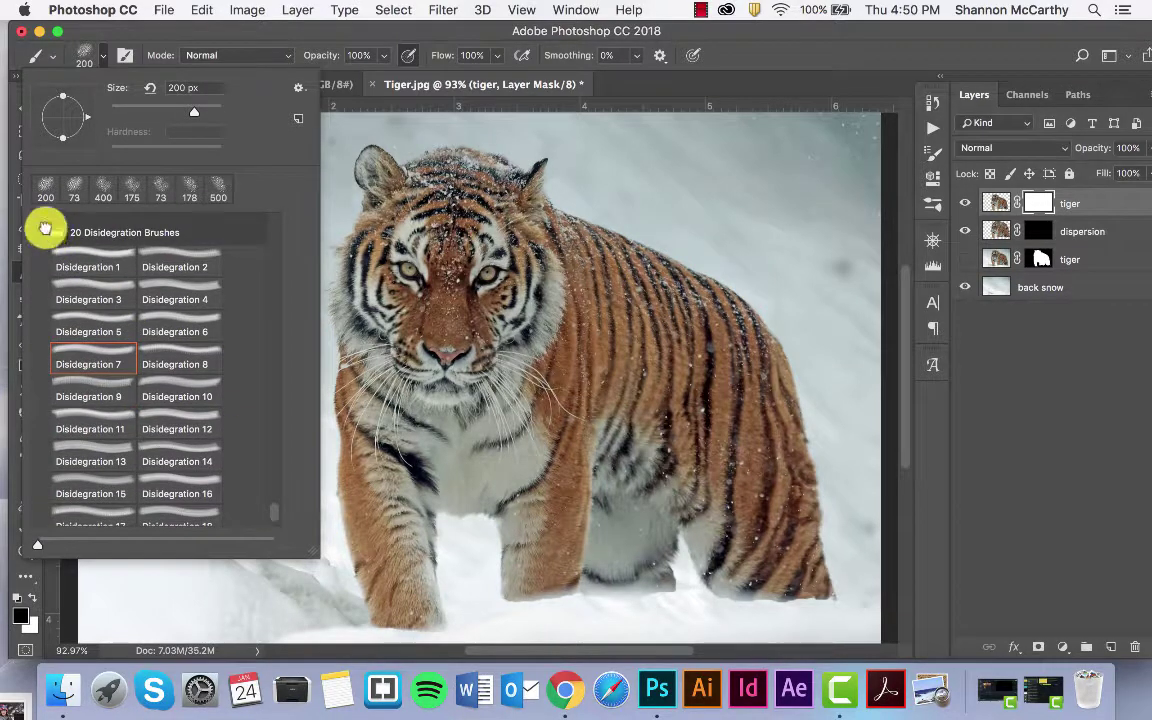
pyautogui.click(45, 229)
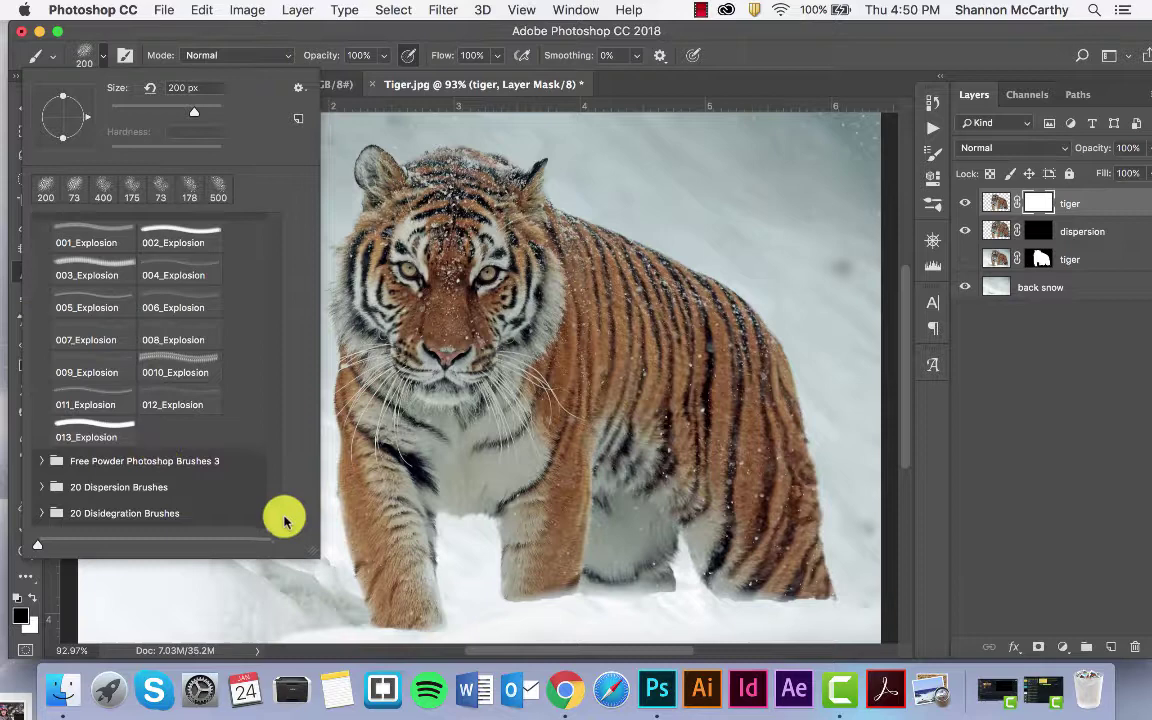
pyautogui.click(72, 461)
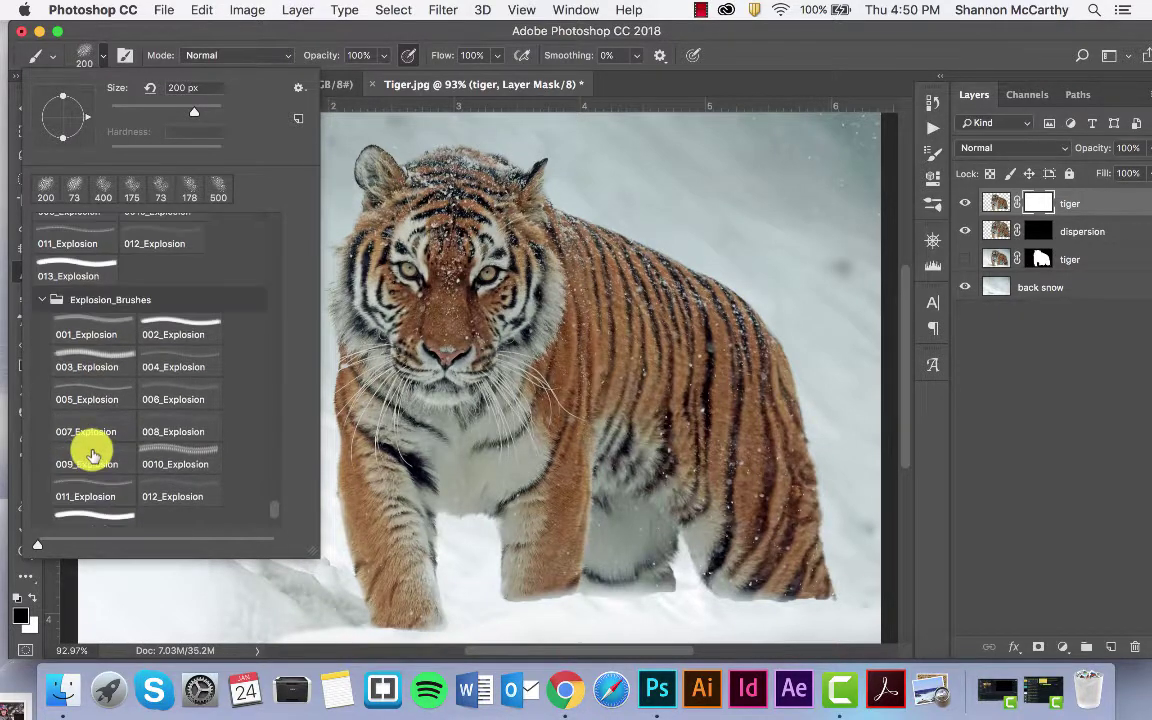
pyautogui.scroll(3, 90, 445)
pyautogui.click(42, 442)
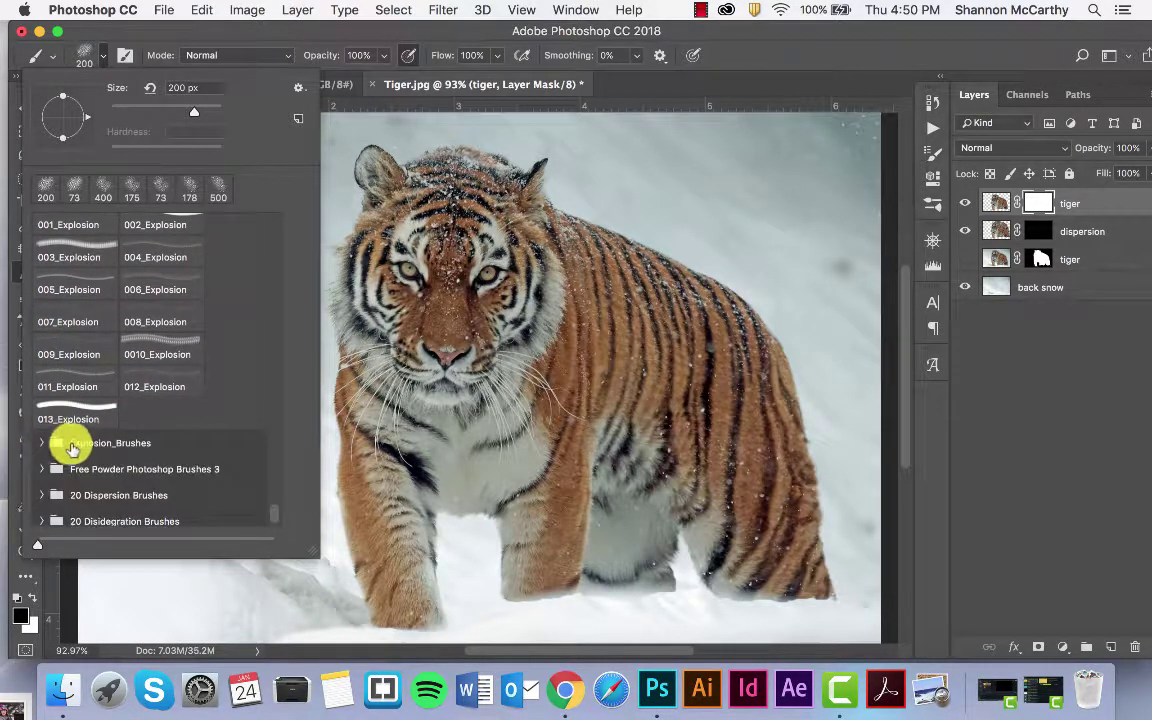
pyautogui.scroll(-1, 67, 442)
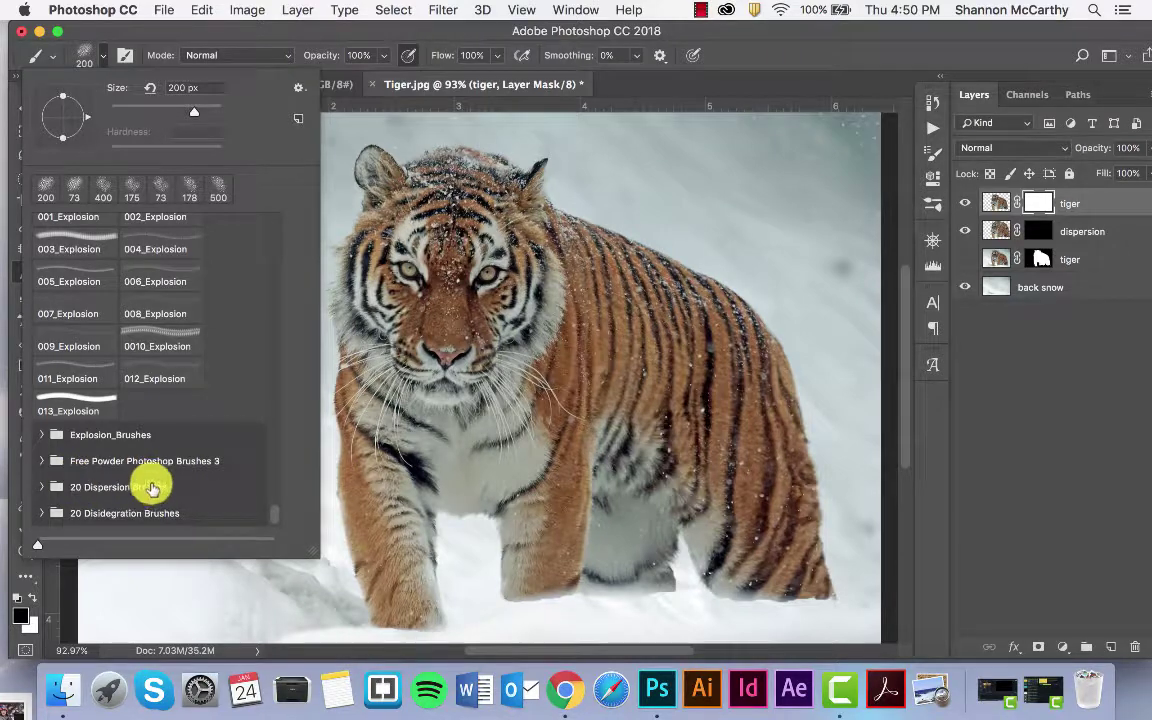
pyautogui.scroll(10, 138, 460)
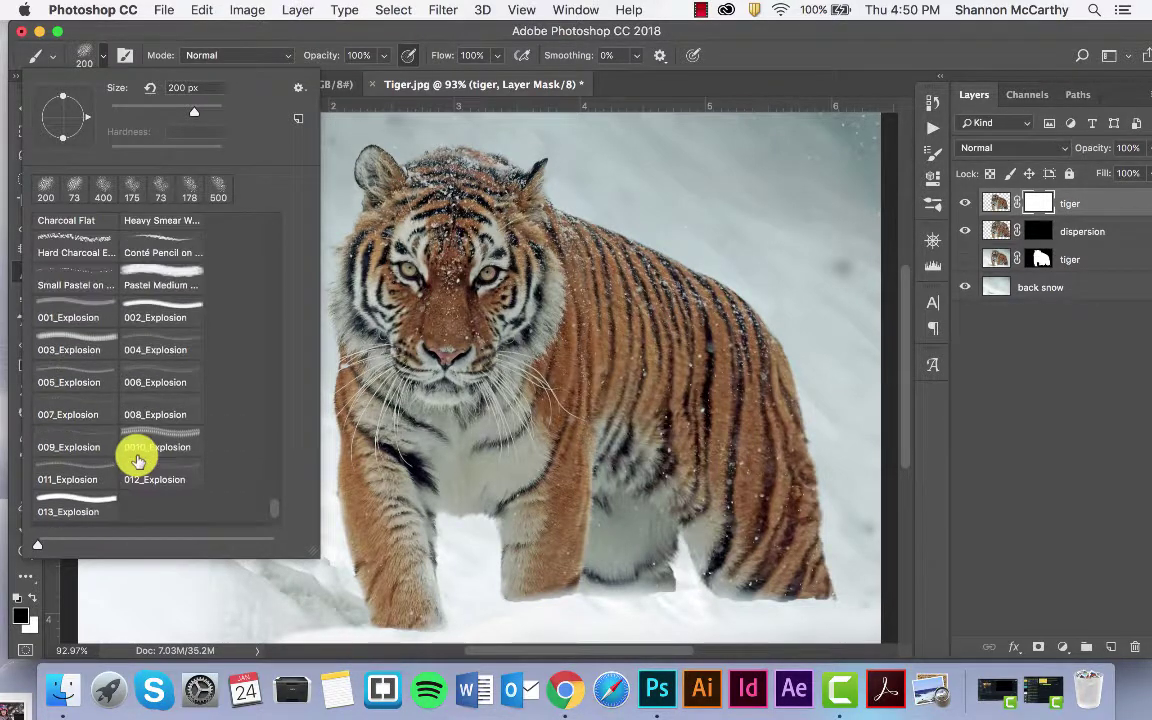
pyautogui.scroll(5, 138, 460)
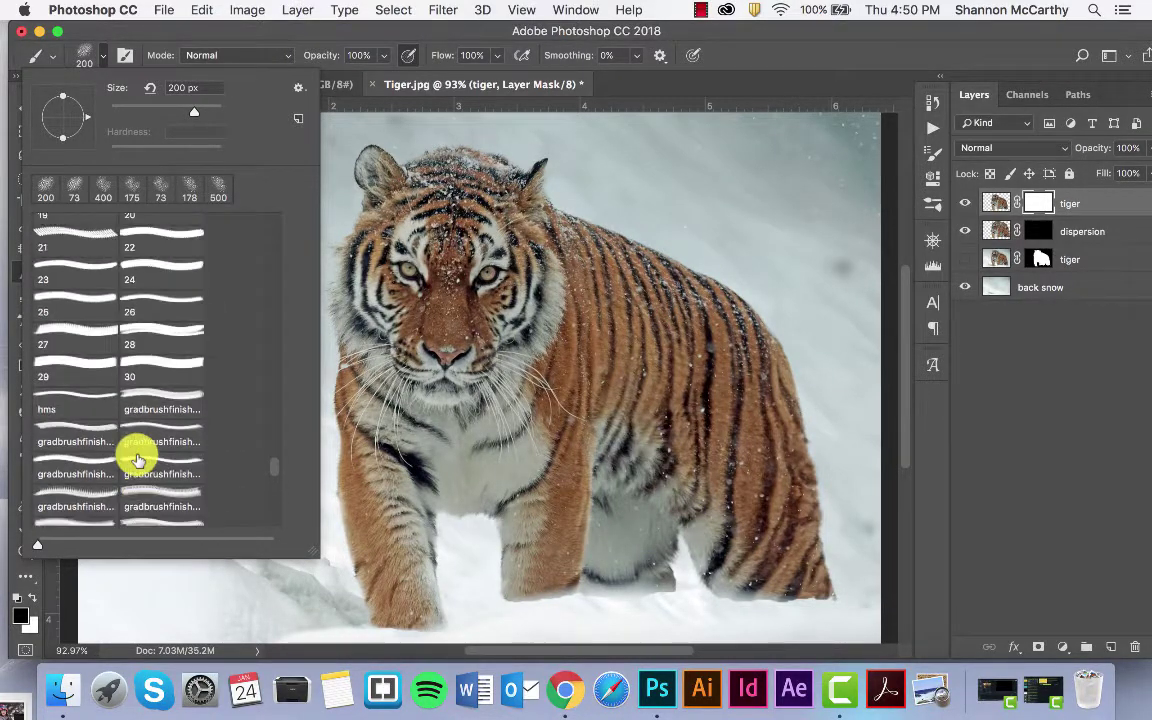
pyautogui.scroll(-7, 138, 460)
pyautogui.scroll(-5, 138, 460)
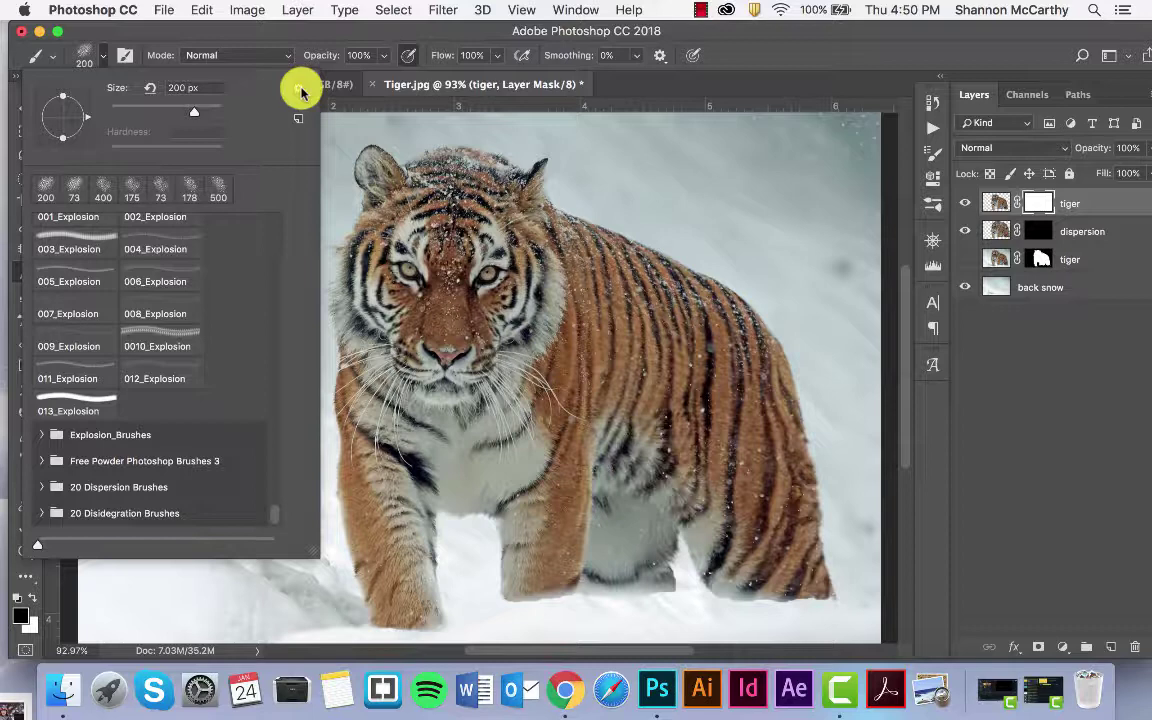
# - Load the 20 Disidegration Brushes.abr file into the brush presets and peek at the Explosion_Brushes group
pyautogui.click(300, 90)
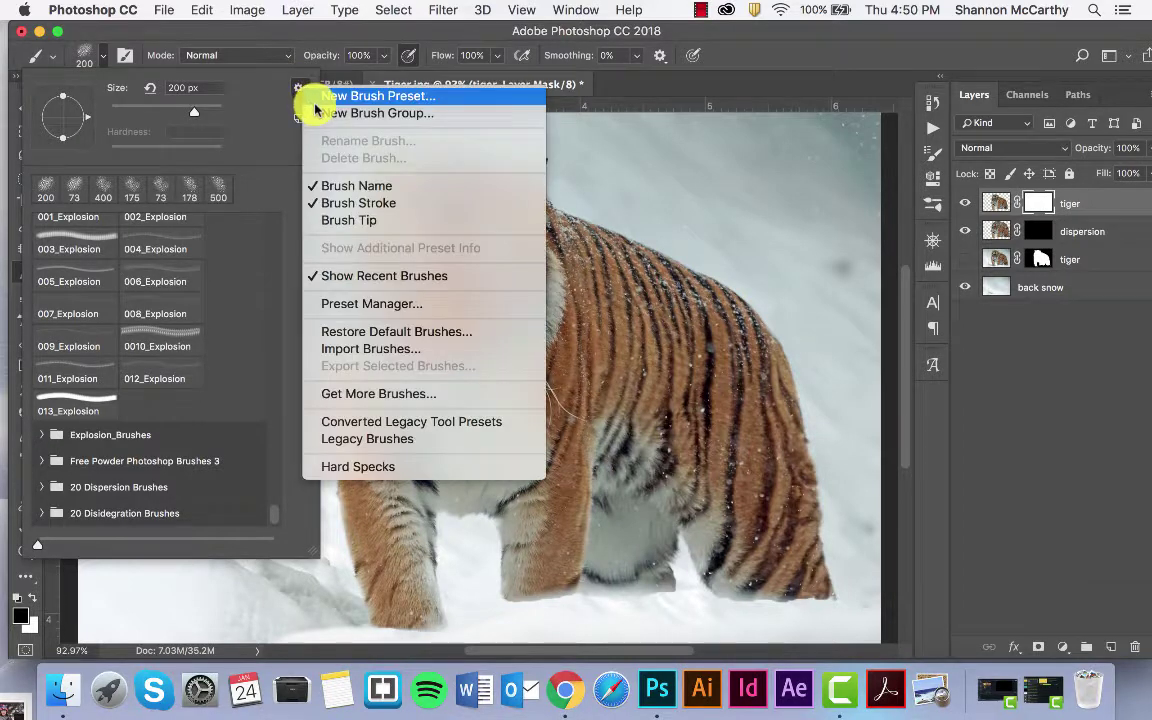
pyautogui.click(383, 349)
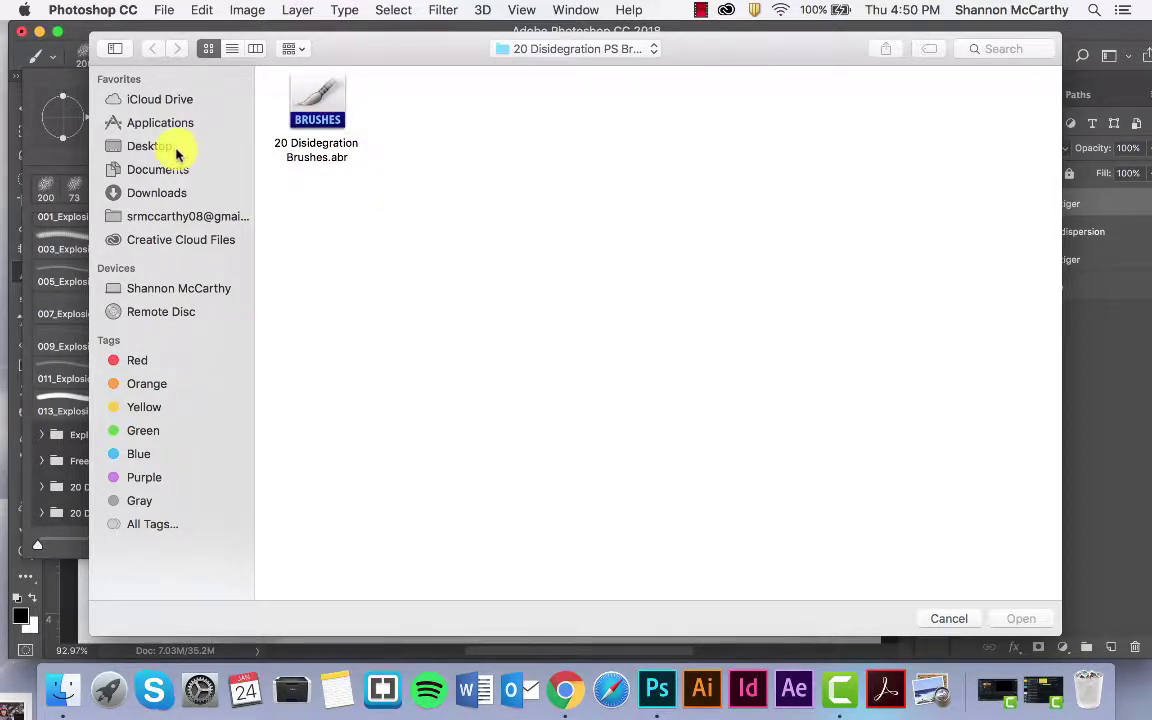
pyautogui.click(322, 105)
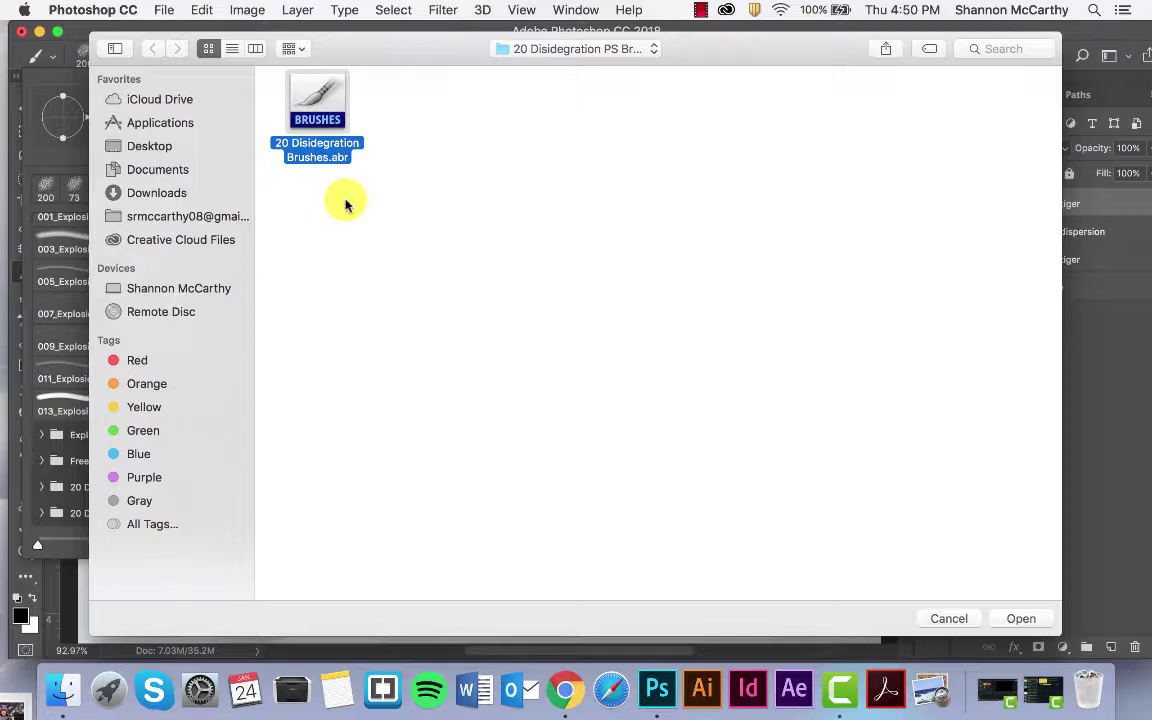
pyautogui.click(977, 619)
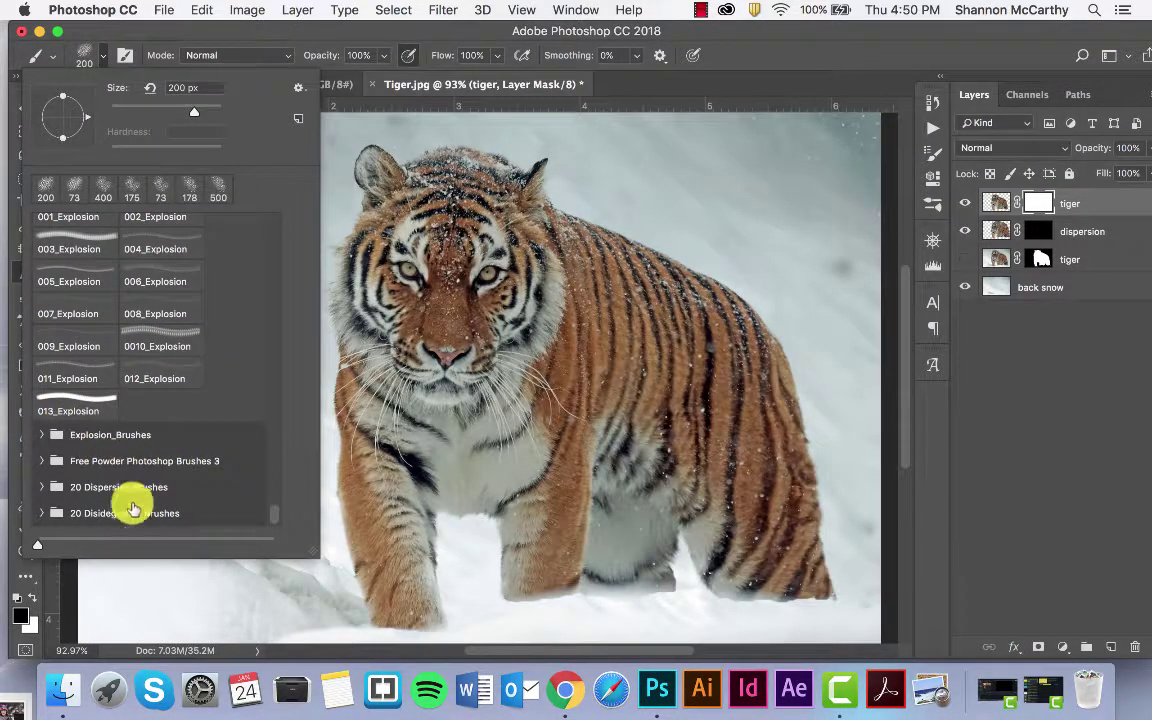
pyautogui.click(40, 436)
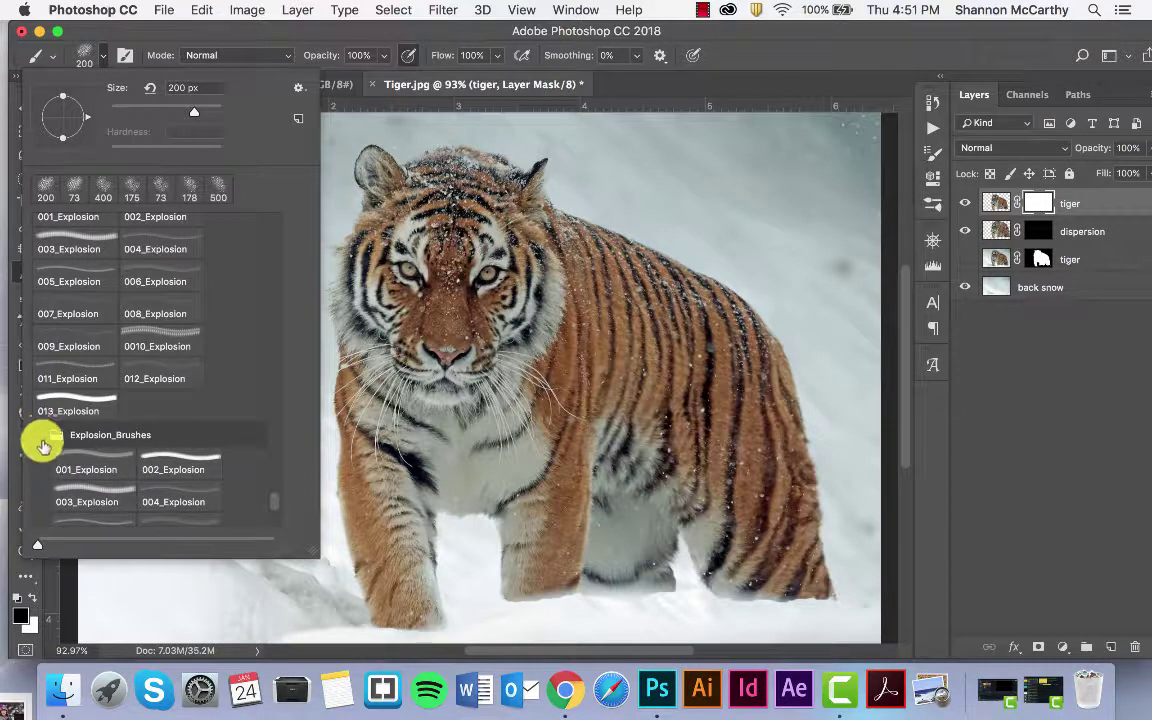
pyautogui.click(40, 436)
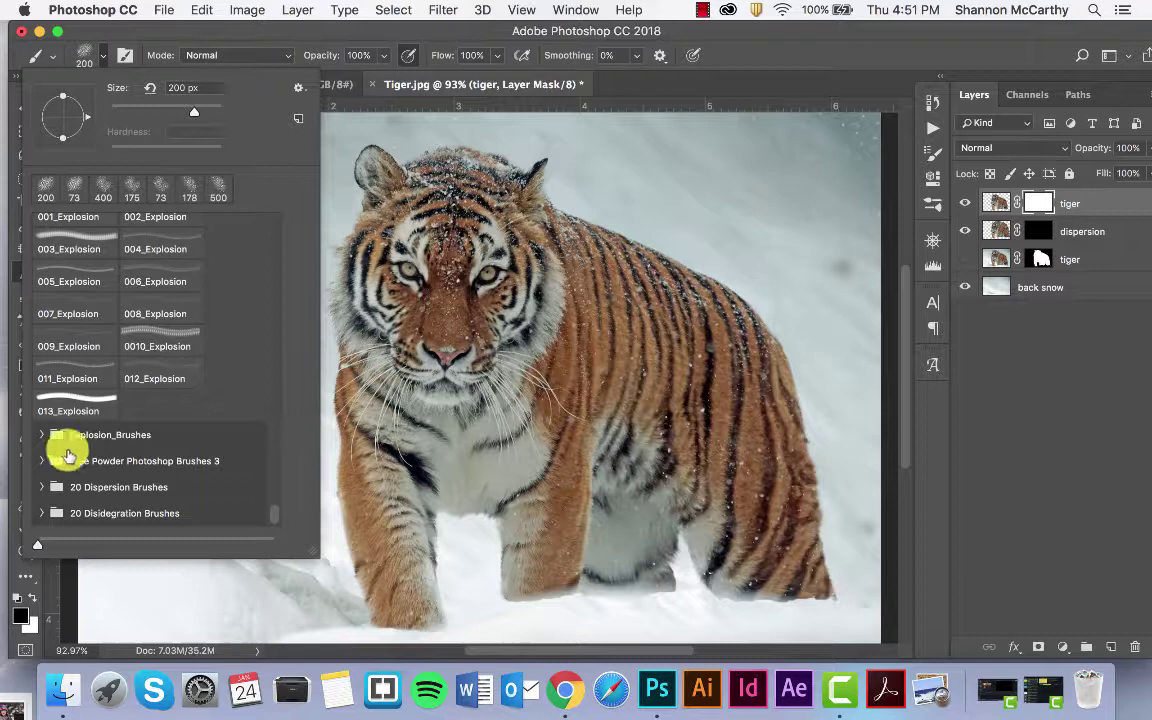
# - Pick Dispersion 4 from the 20 Dispersion Brushes group and reduce its size to about 175 px
pyautogui.click(43, 487)
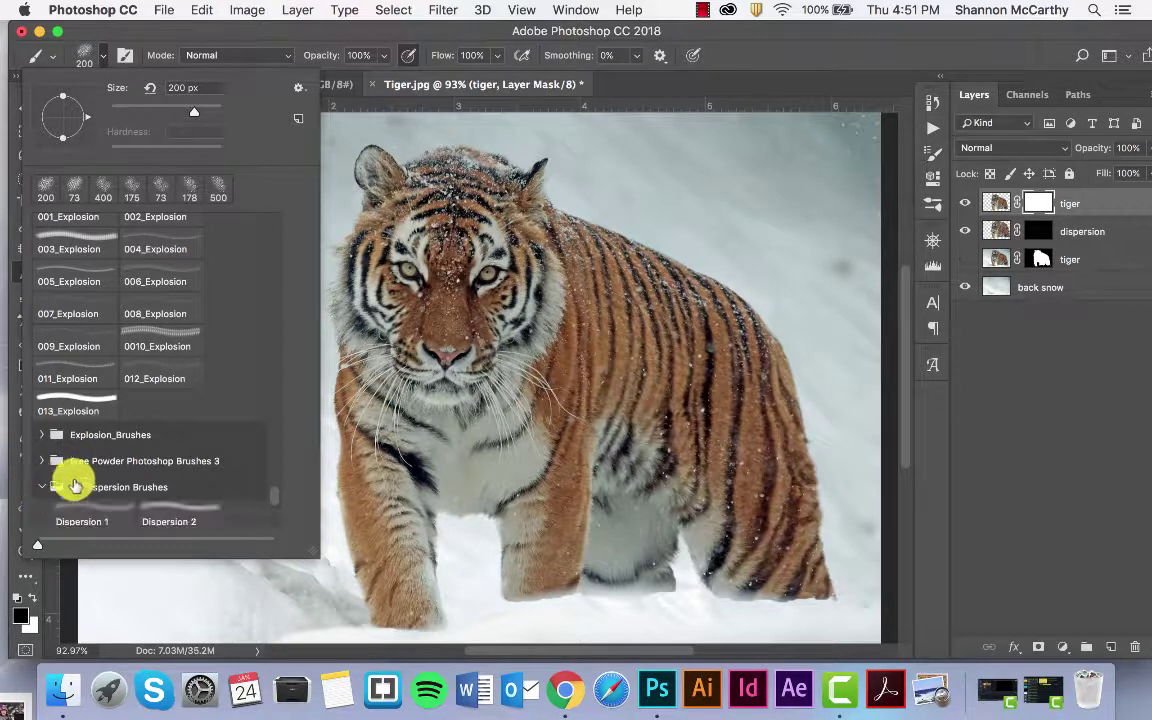
pyautogui.scroll(-3, 162, 458)
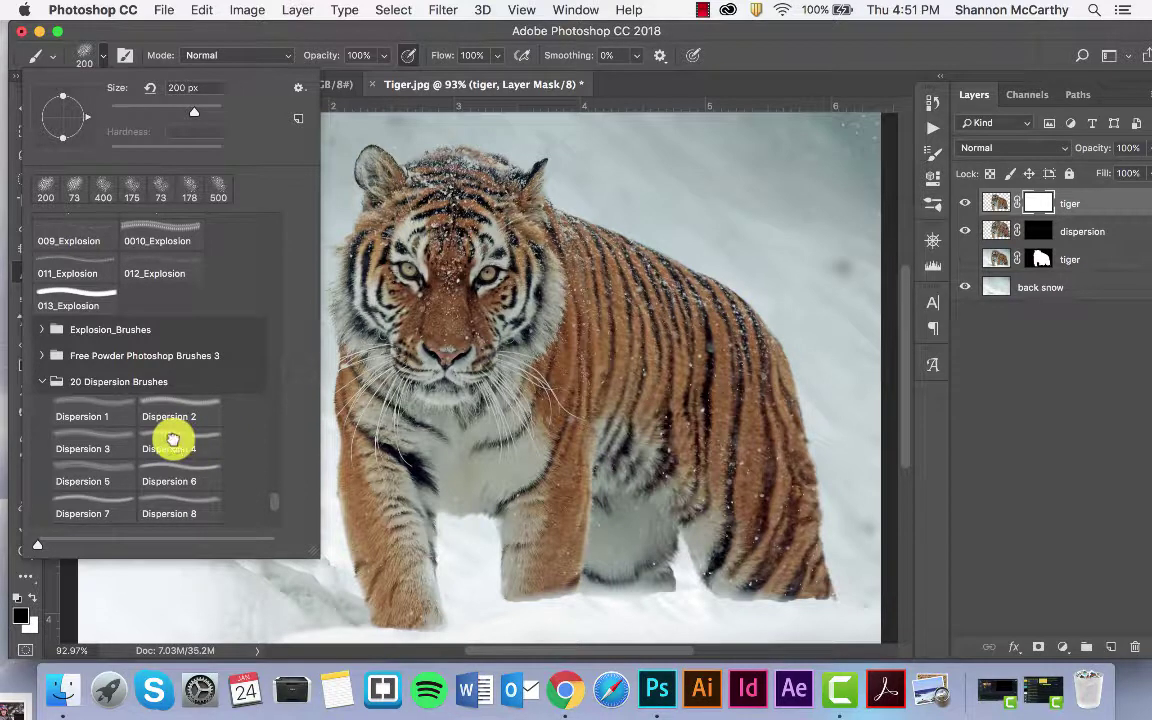
pyautogui.click(172, 440)
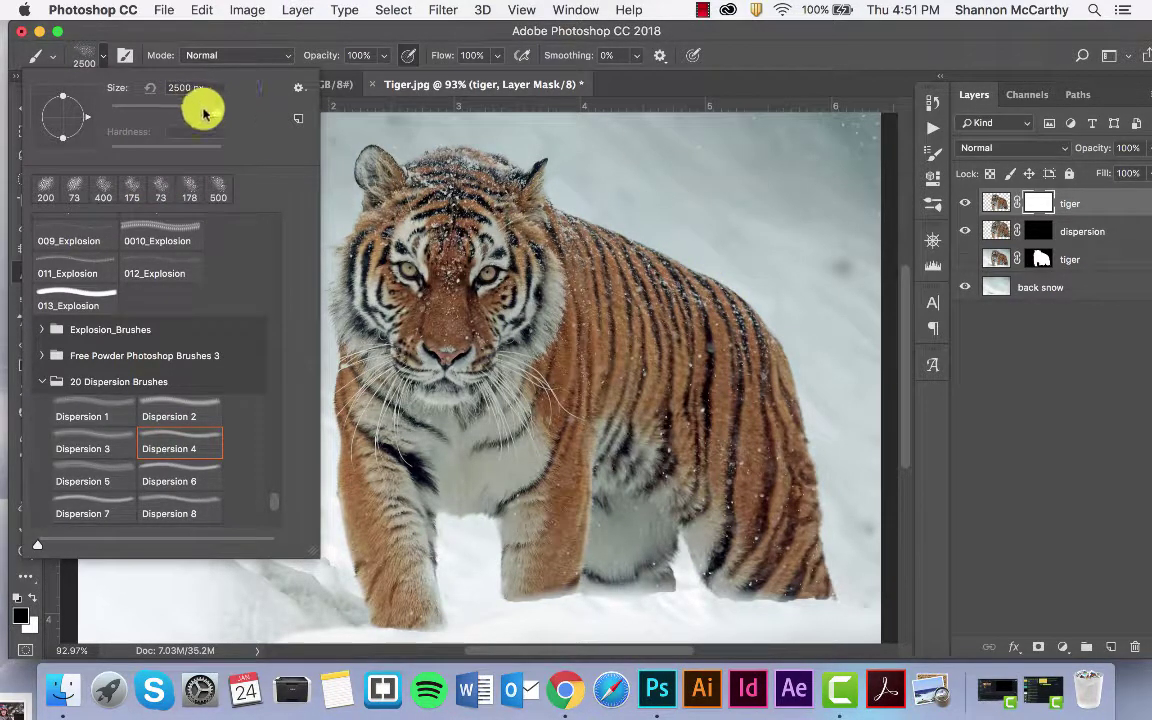
pyautogui.moveTo(203, 113); pyautogui.dragTo(167, 108)
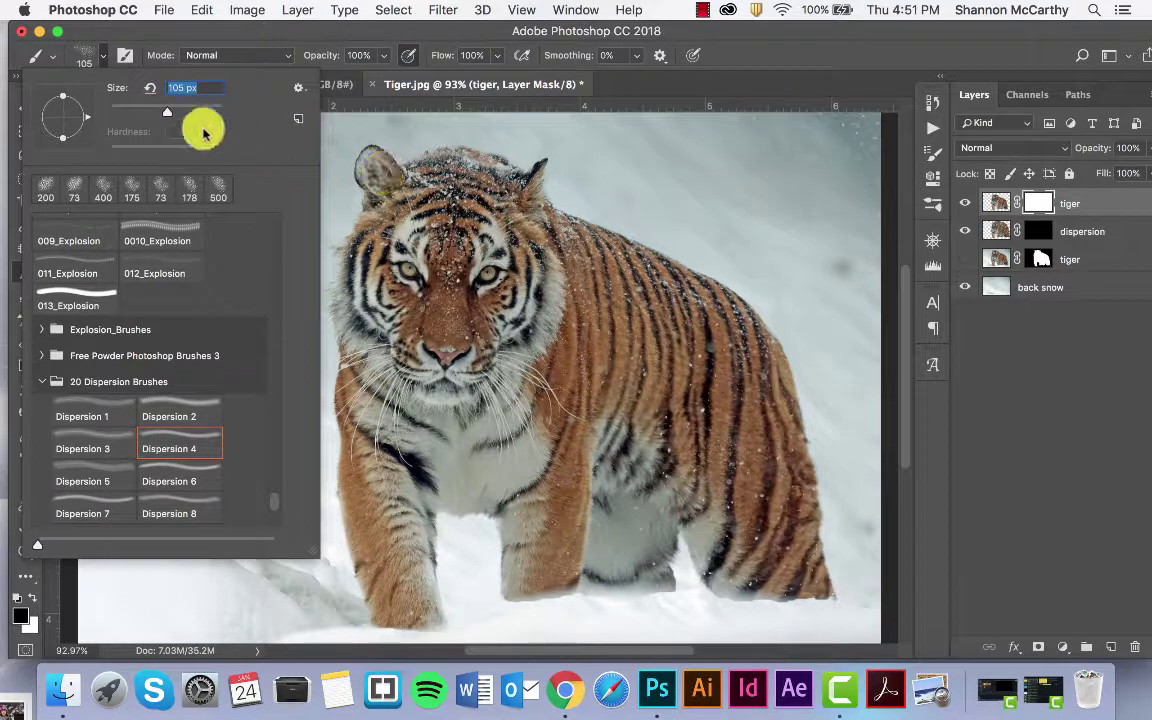
pyautogui.click(672, 231)
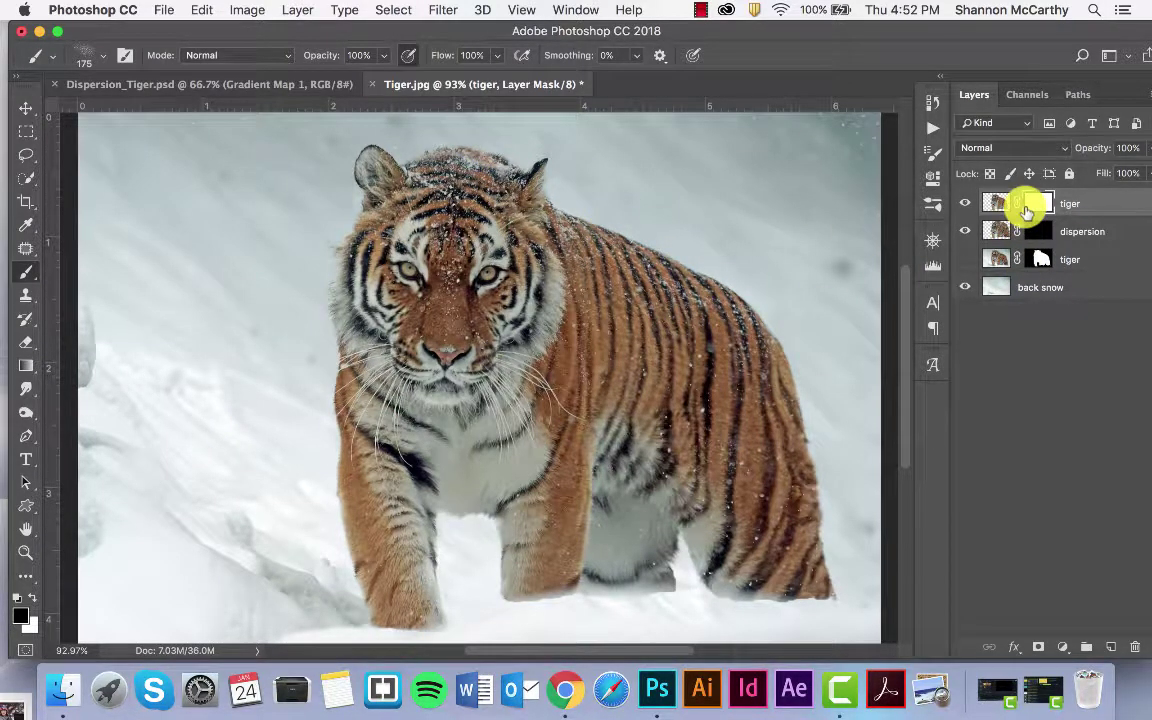
# - Paint dispersion specks on the tiger layer mask around the head top and along the back outline
pyautogui.click(966, 206)
pyautogui.click(966, 206)
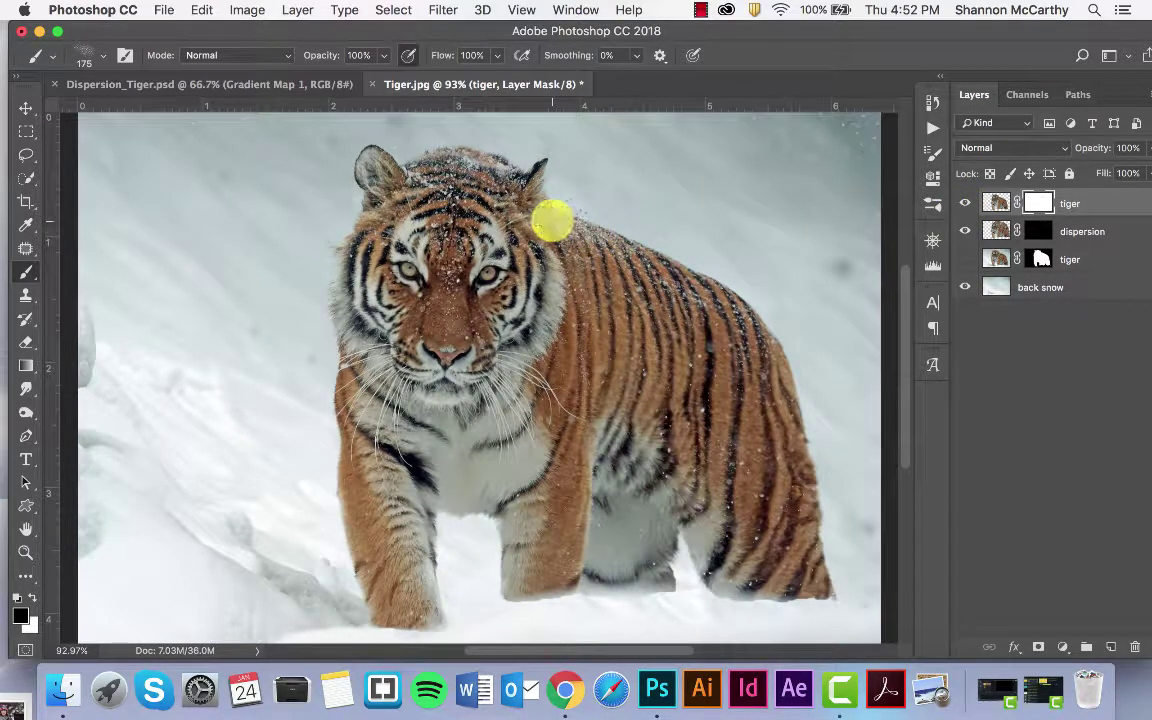
pyautogui.moveTo(539, 162); pyautogui.dragTo(486, 160)
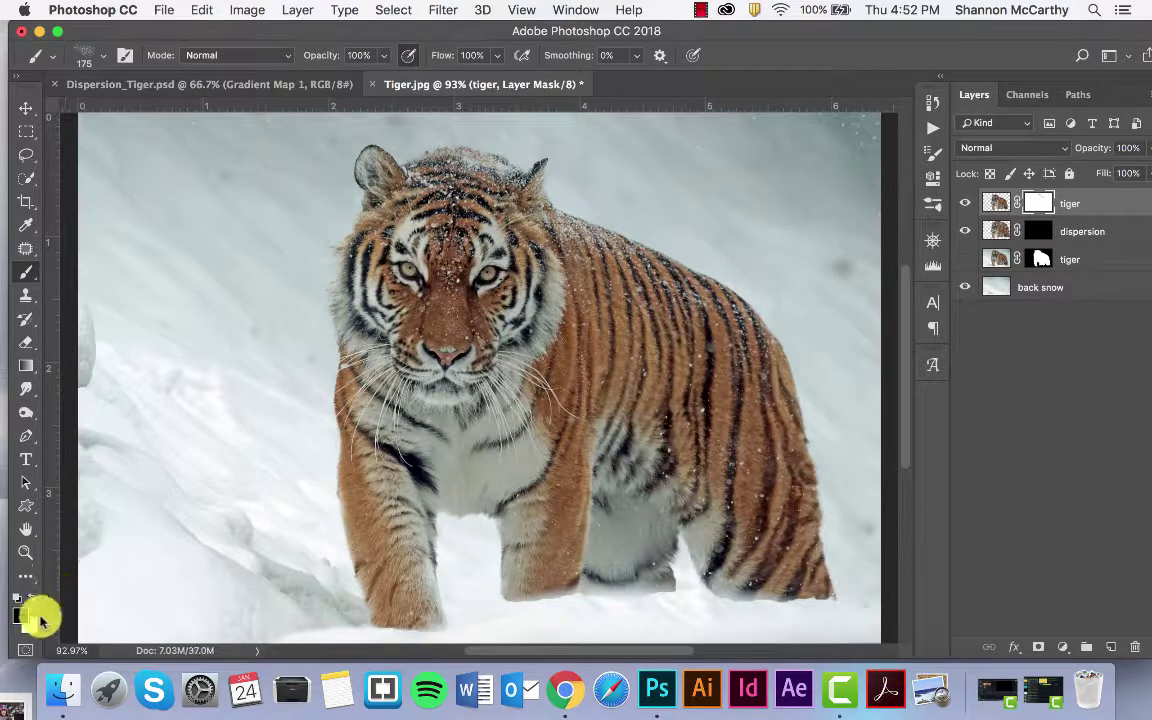
pyautogui.click(102, 56)
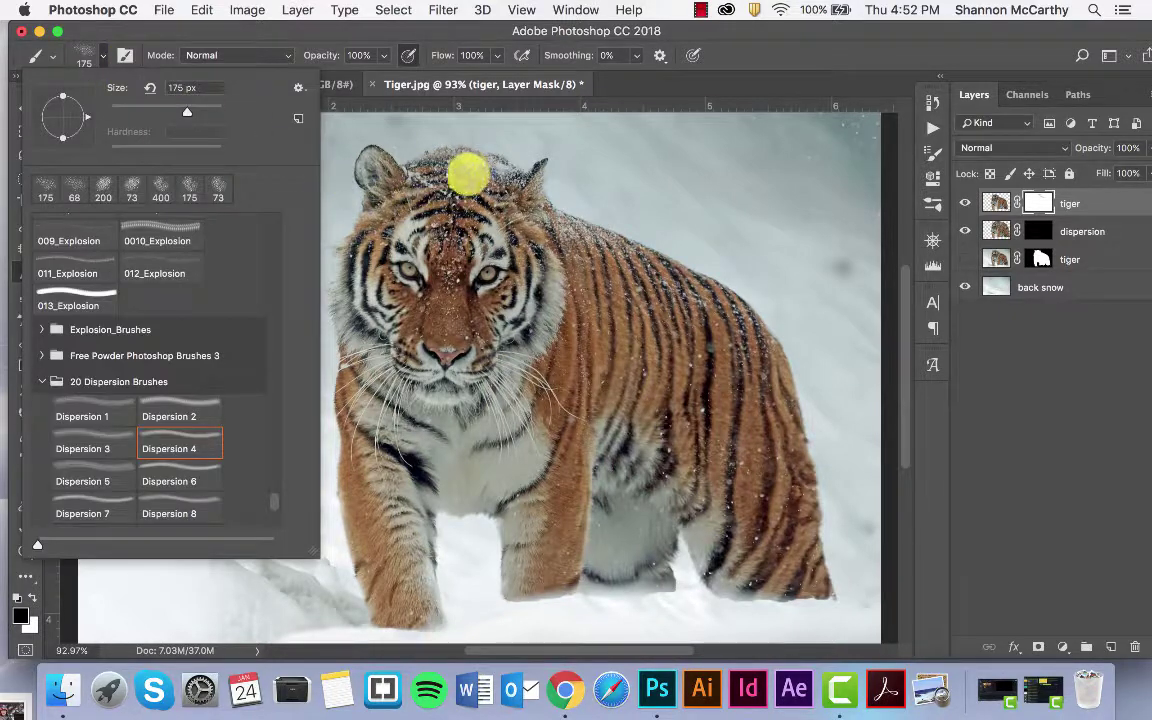
pyautogui.click(472, 155)
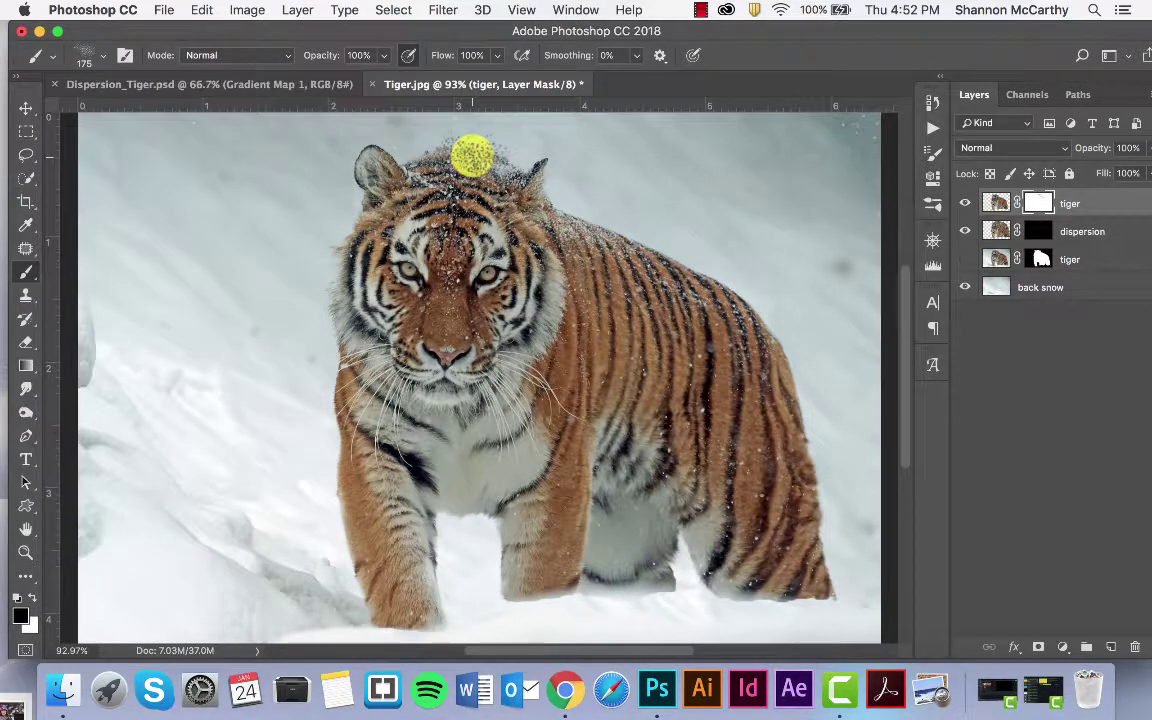
pyautogui.click(104, 56)
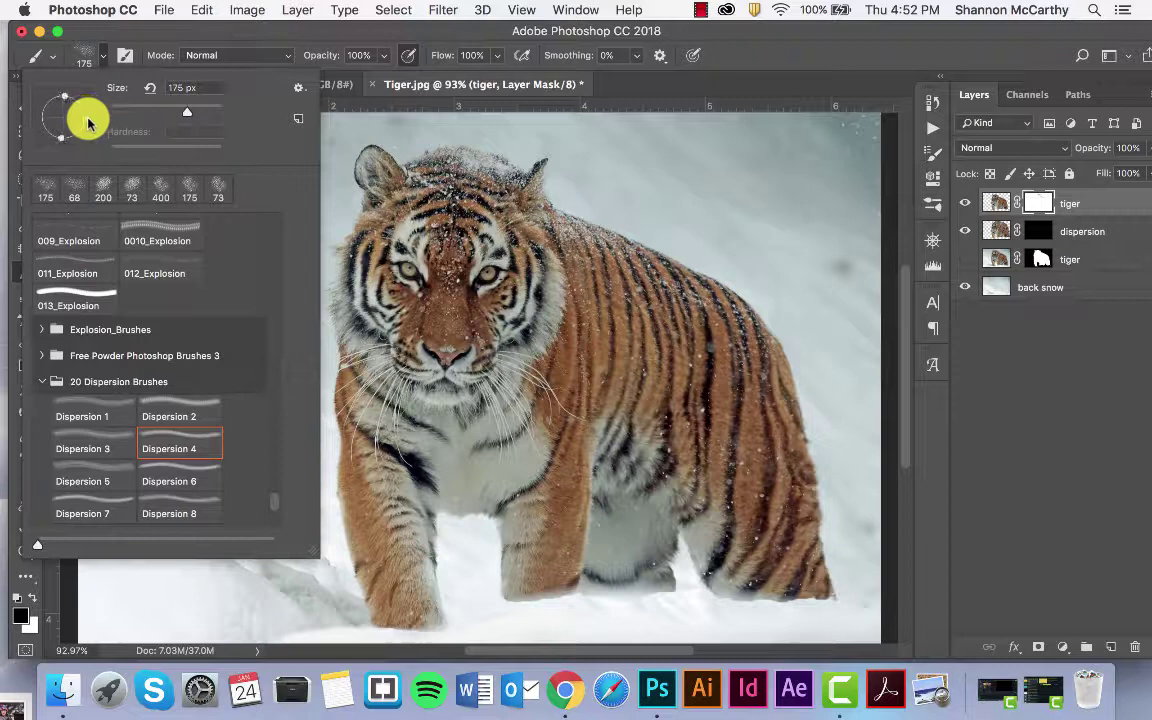
pyautogui.moveTo(566, 180)
pyautogui.mouseDown()
pyautogui.moveTo(597, 185)
pyautogui.moveTo(597, 228)
pyautogui.mouseUp()
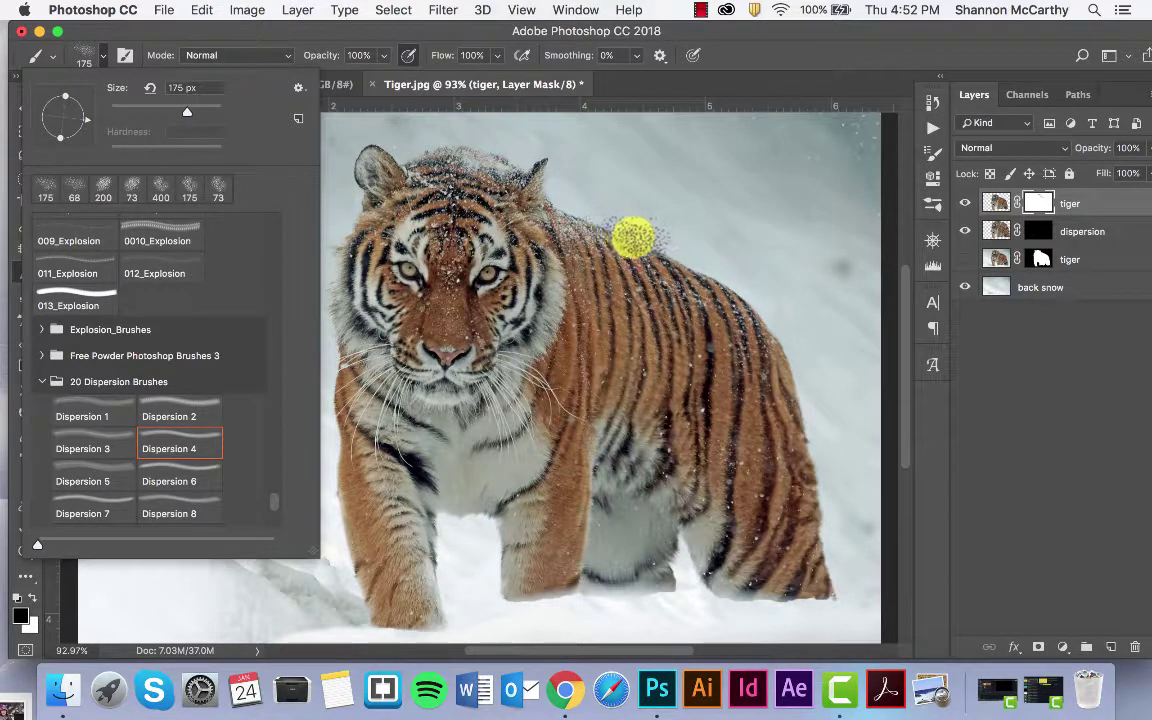
# - Rotate the brush tip angle, paint specks across the back and flank, then undo that stroke
pyautogui.click(645, 246)
pyautogui.click(104, 56)
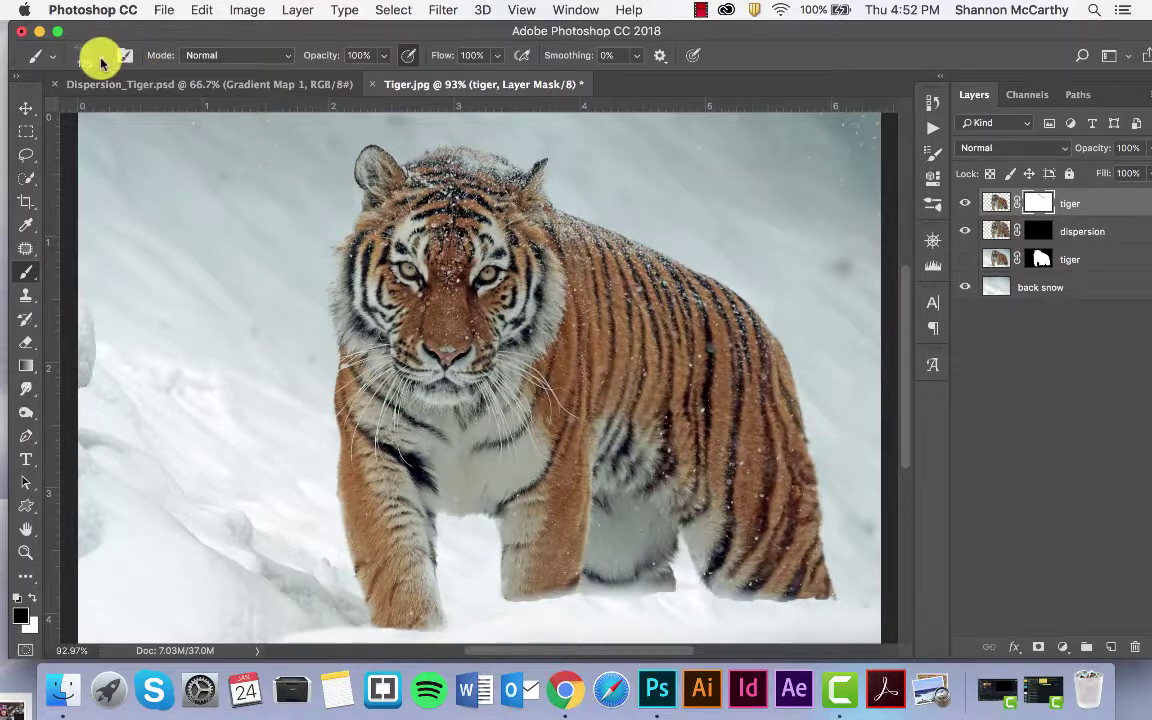
pyautogui.click(103, 58)
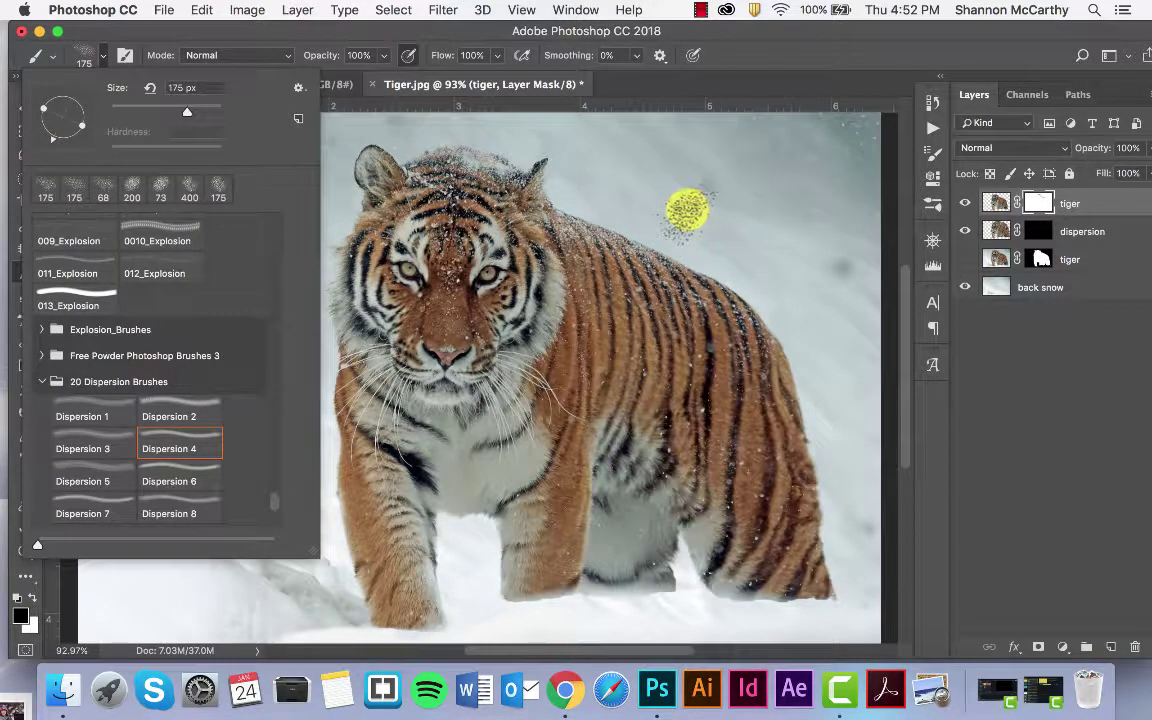
pyautogui.moveTo(57, 121)
pyautogui.mouseDown()
pyautogui.moveTo(46, 141)
pyautogui.moveTo(90, 137)
pyautogui.mouseUp()
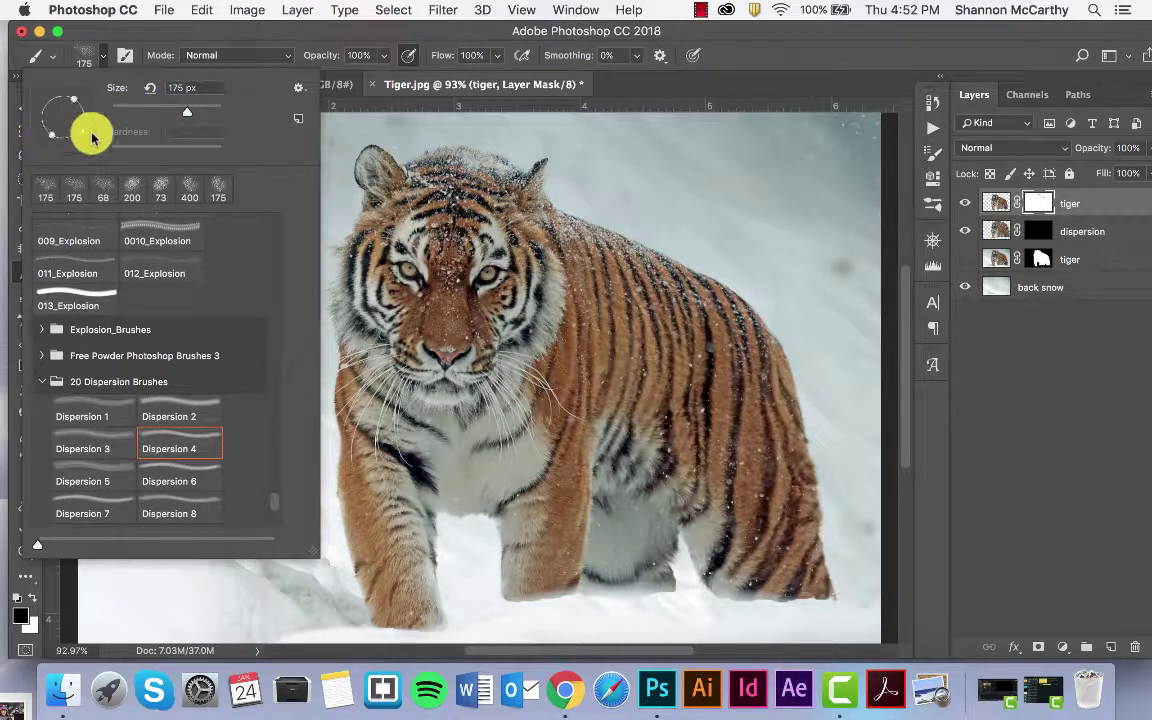
pyautogui.click(645, 250)
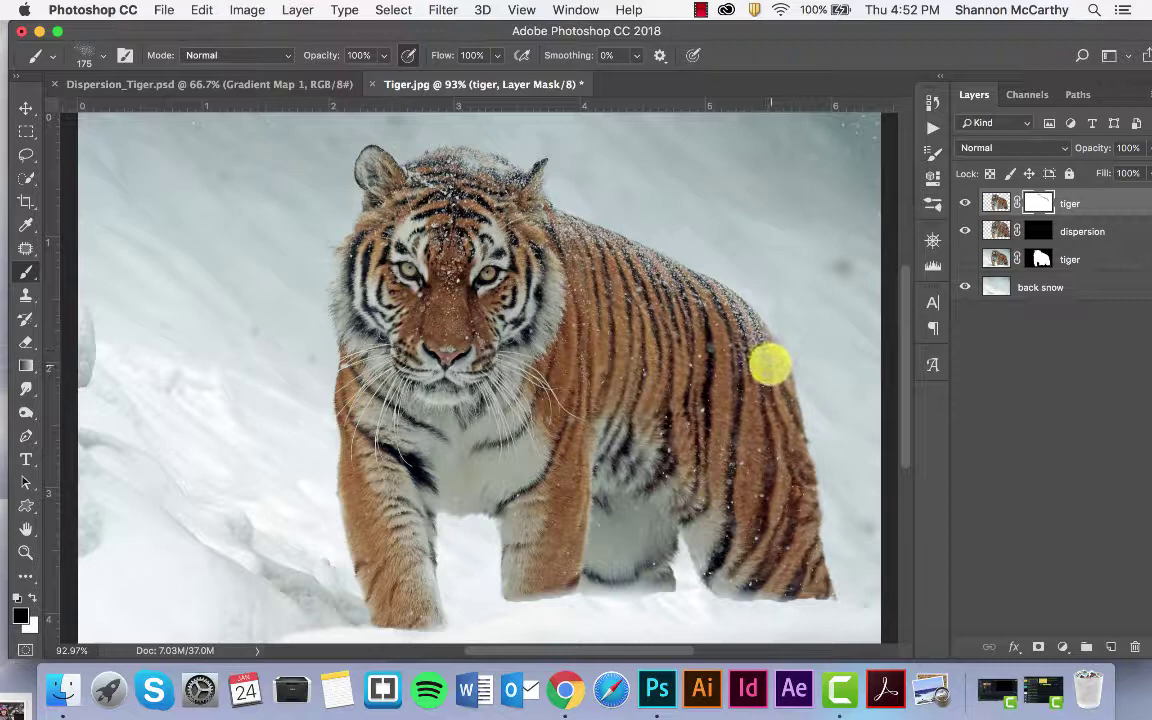
pyautogui.moveTo(770, 366)
pyautogui.mouseDown()
pyautogui.moveTo(708, 419)
pyautogui.moveTo(631, 399)
pyautogui.moveTo(613, 349)
pyautogui.moveTo(751, 373)
pyautogui.moveTo(850, 425)
pyautogui.mouseUp()
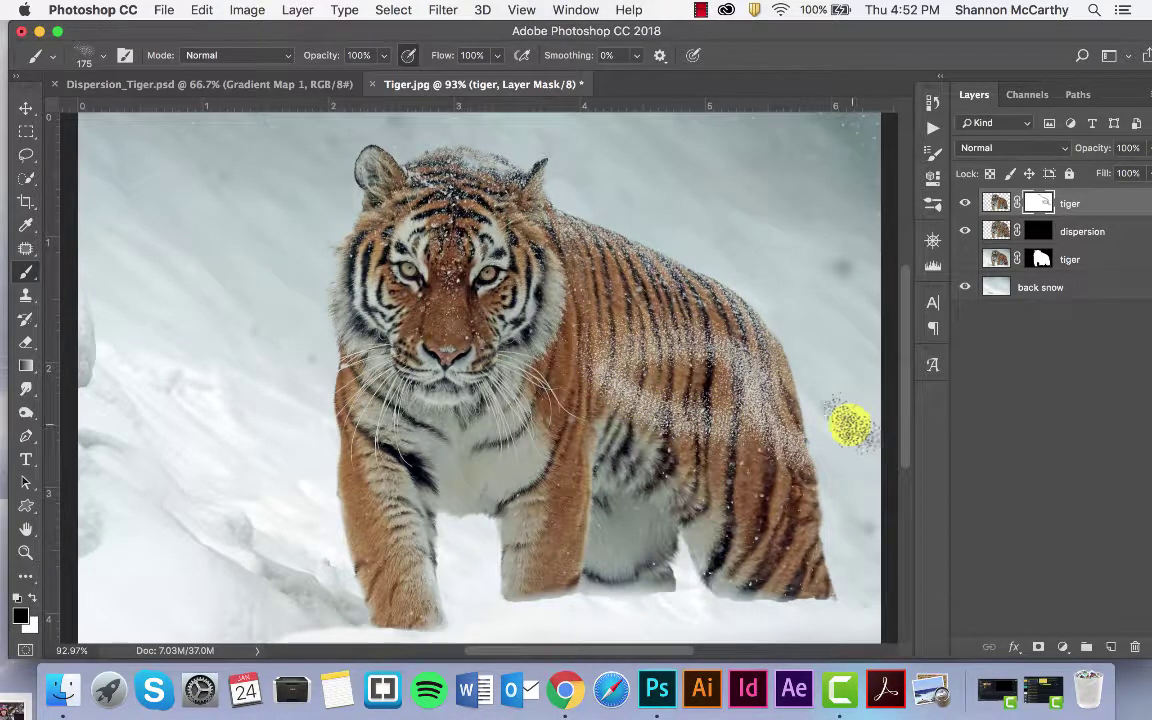
pyautogui.press('super+z')
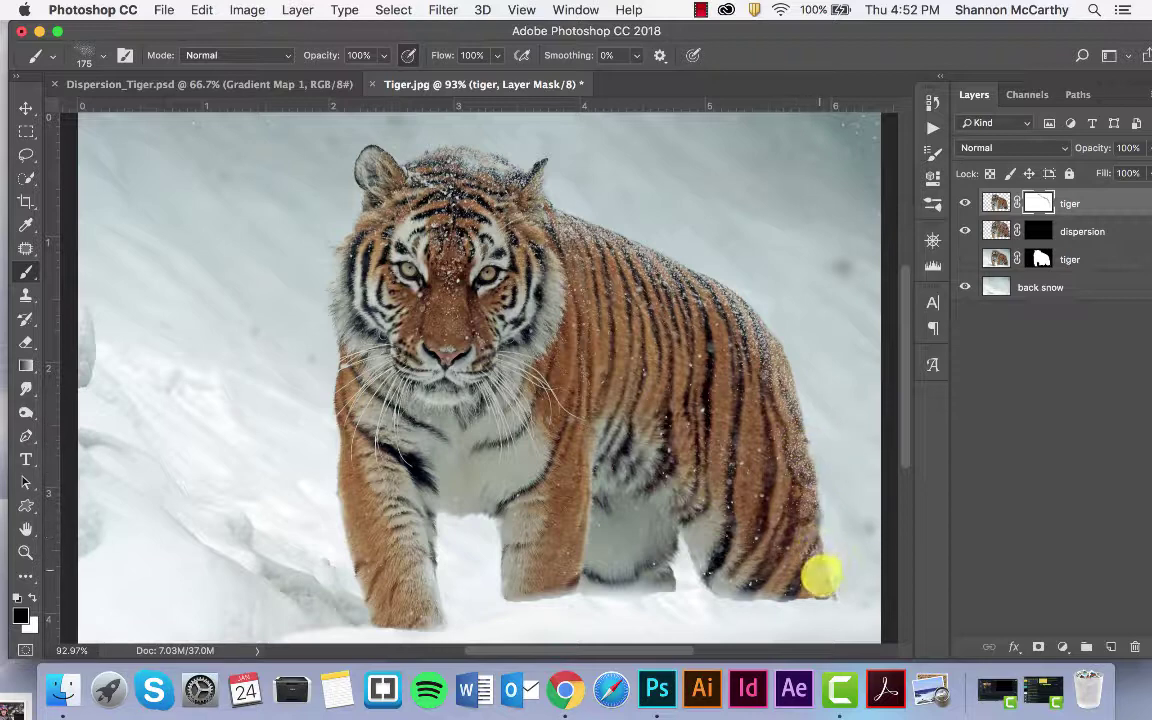
# - Try Dispersion 5 at about 124 px, then use Dispersion 7 to break the tiger's back edge into particles
pyautogui.click(100, 55)
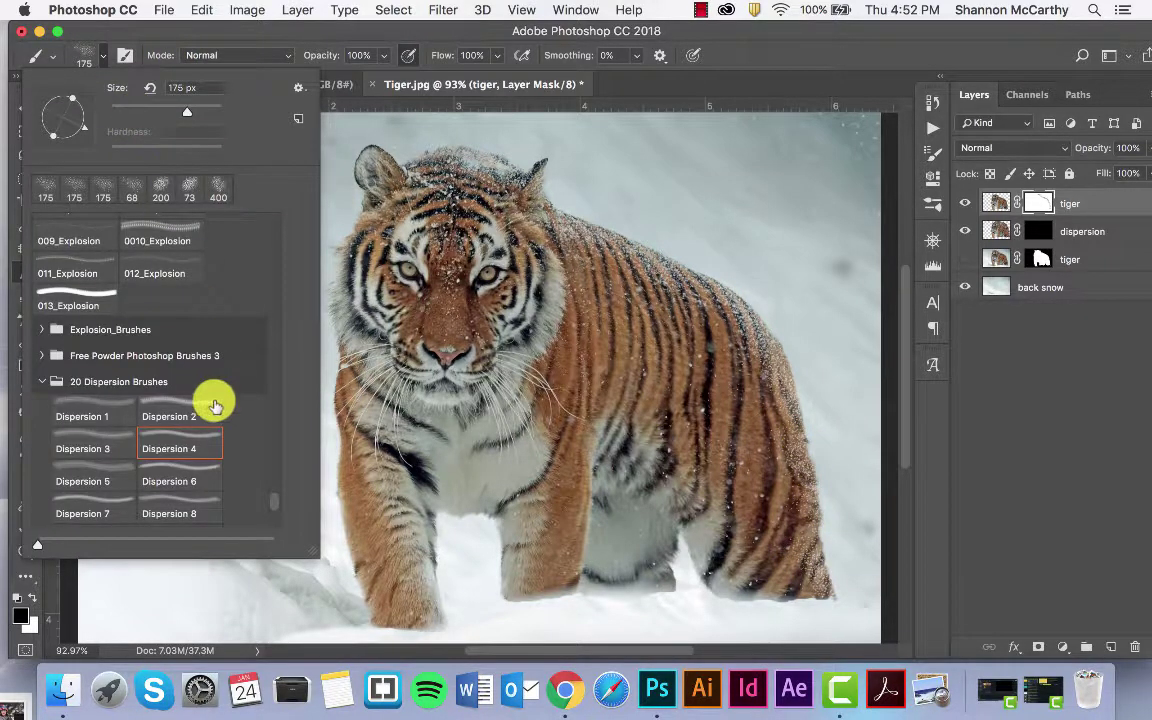
pyautogui.click(110, 476)
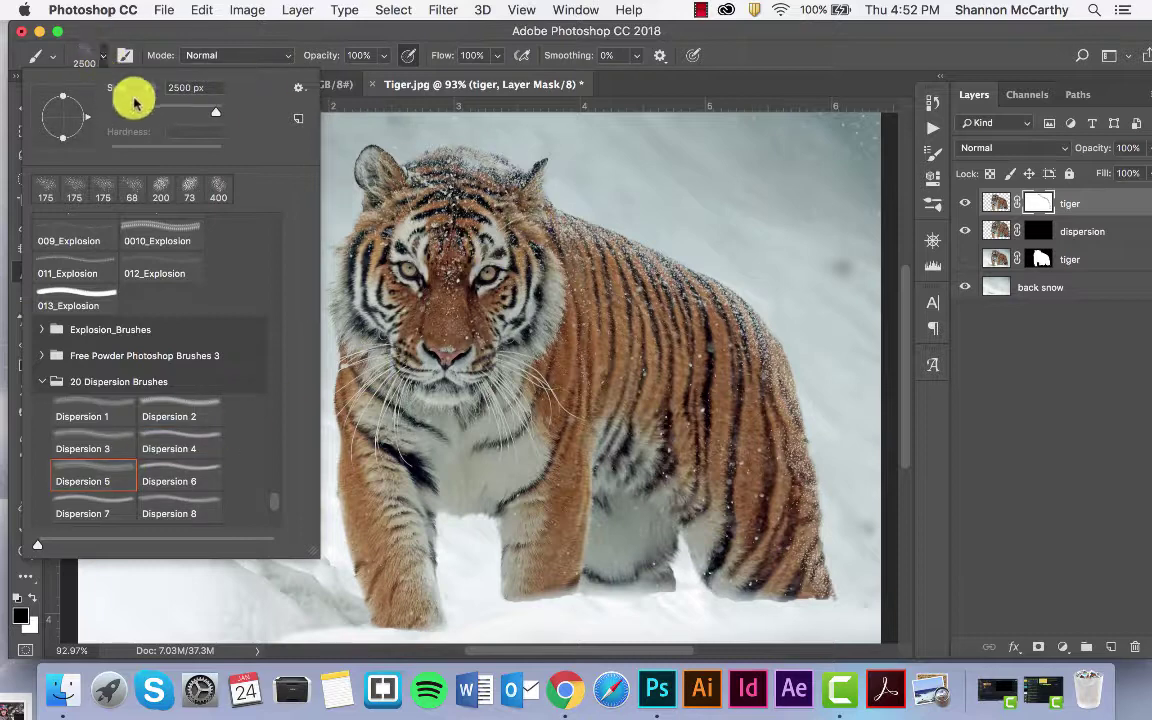
pyautogui.click(172, 111)
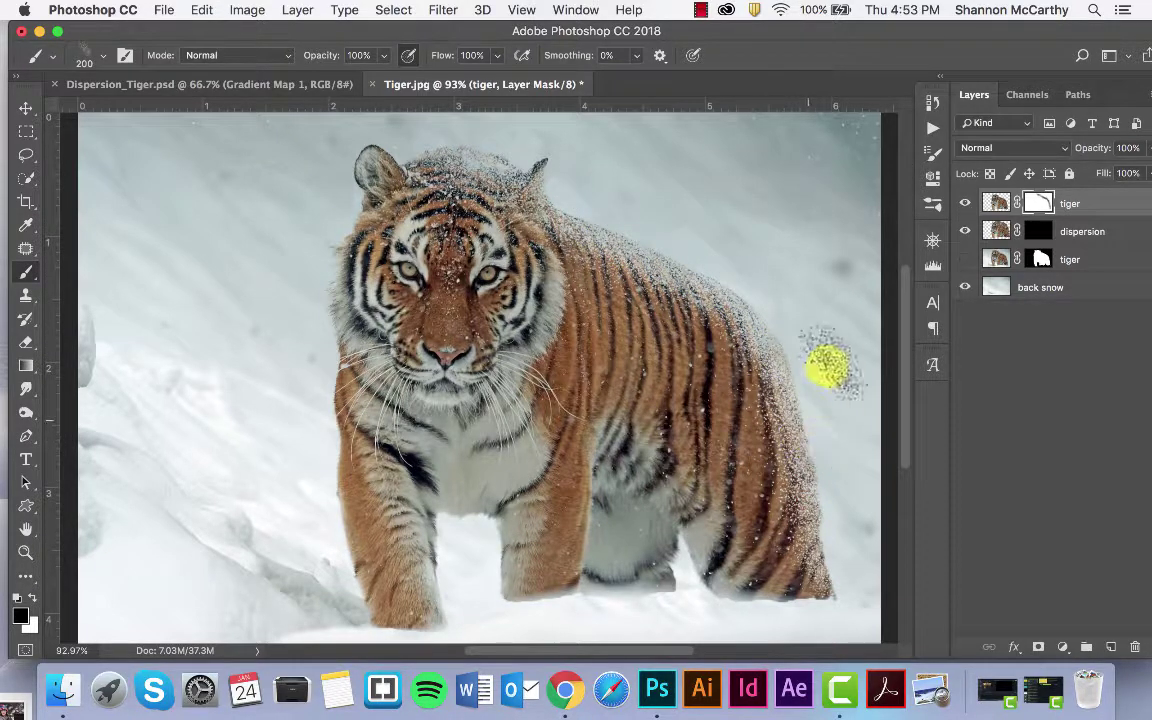
pyautogui.click(103, 57)
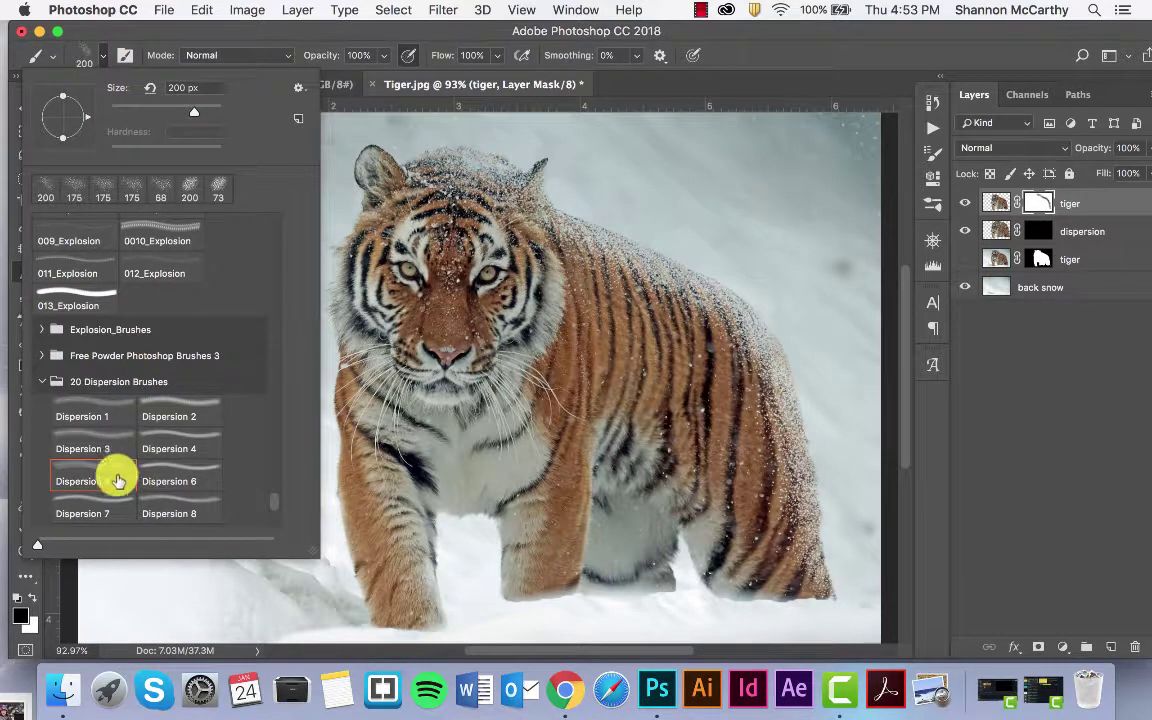
pyautogui.click(110, 505)
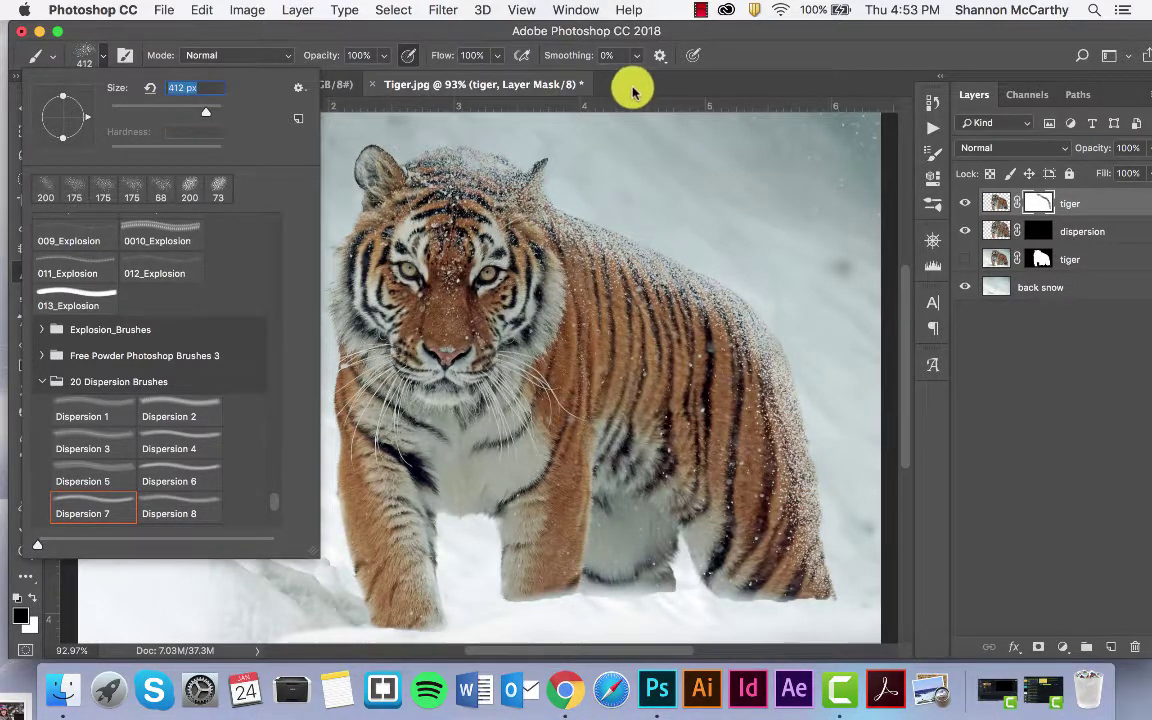
pyautogui.moveTo(510, 185)
pyautogui.mouseDown()
pyautogui.moveTo(545, 220)
pyautogui.moveTo(595, 175)
pyautogui.moveTo(586, 230)
pyautogui.mouseUp()
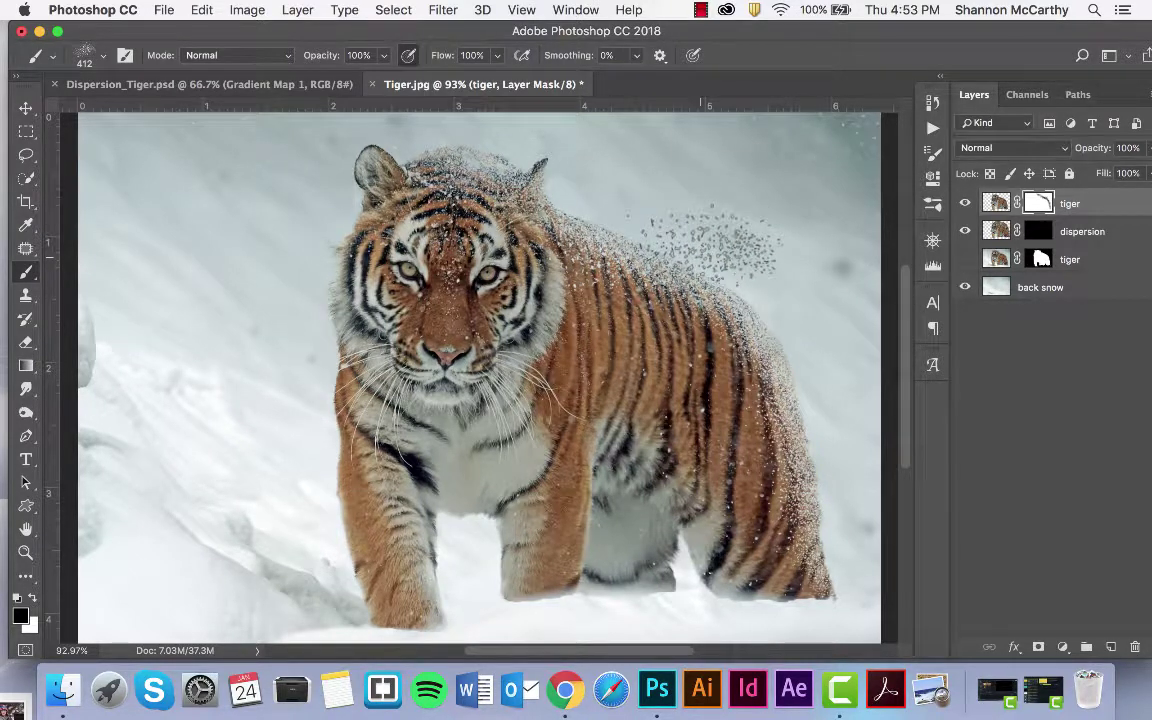
pyautogui.press('[')
pyautogui.press('[')
pyautogui.moveTo(710, 245)
pyautogui.mouseDown()
pyautogui.moveTo(697, 255)
pyautogui.moveTo(617, 219)
pyautogui.moveTo(752, 290)
pyautogui.moveTo(720, 275)
pyautogui.moveTo(740, 330)
pyautogui.mouseUp()
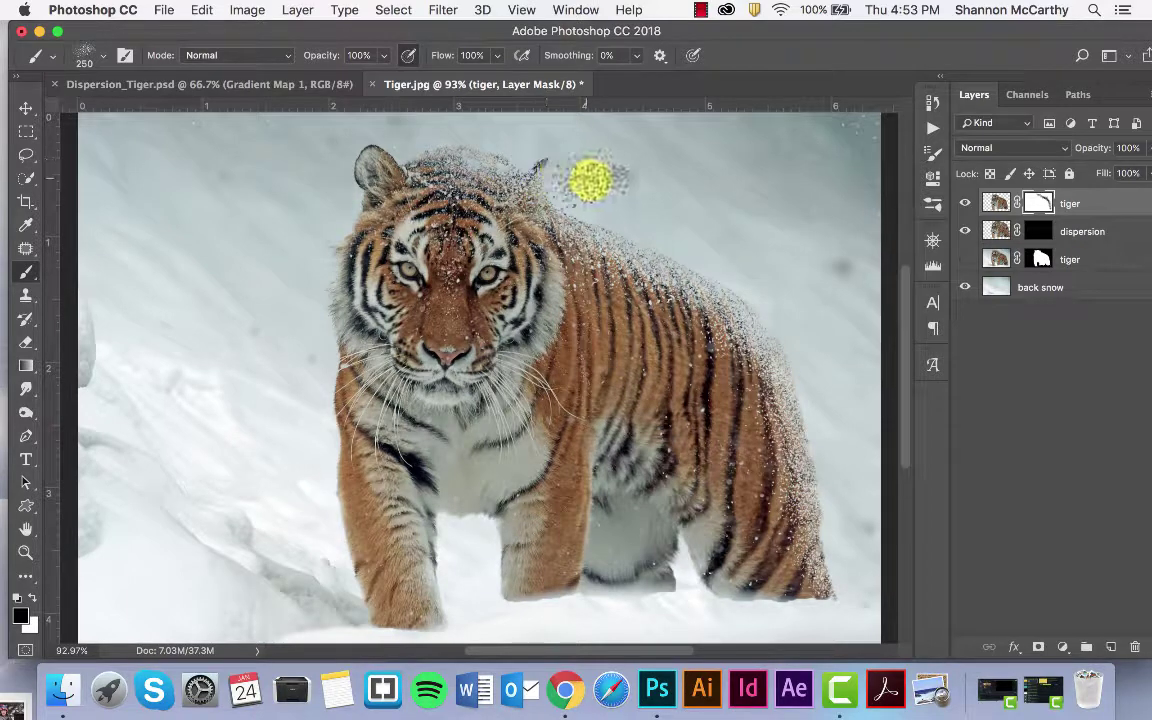
# - Rotate the brush angle and select the dispersion layer's mask as the paint target
pyautogui.click(106, 60)
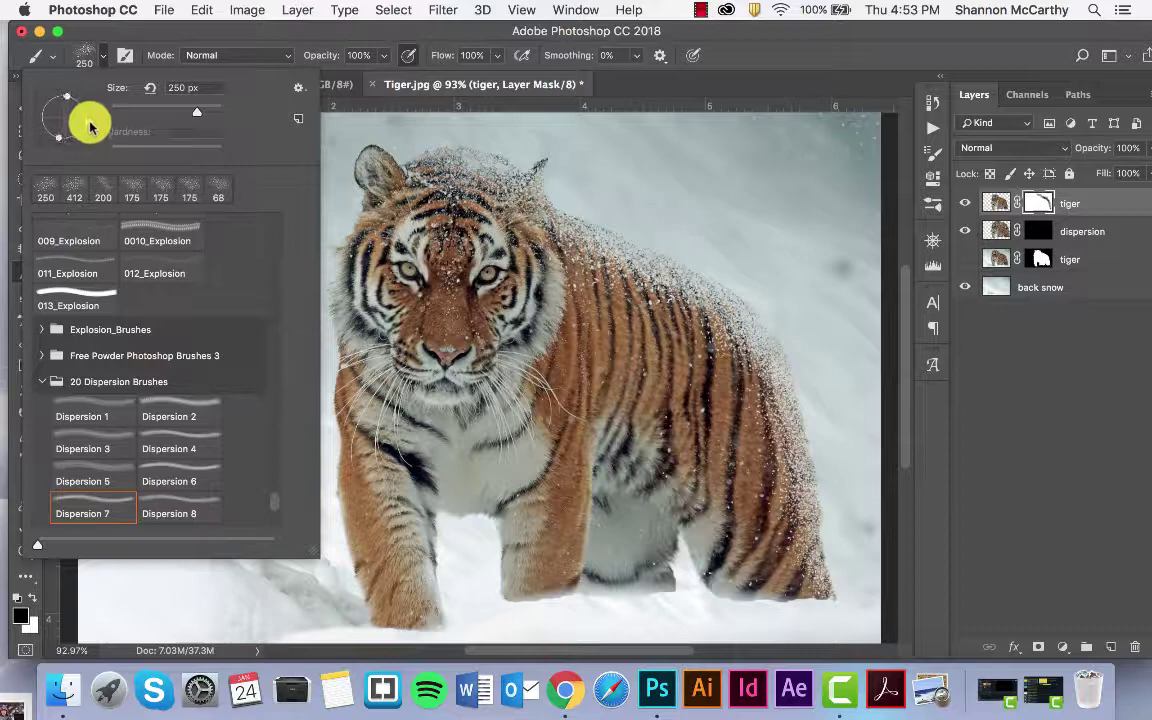
pyautogui.moveTo(90, 125); pyautogui.dragTo(44, 132)
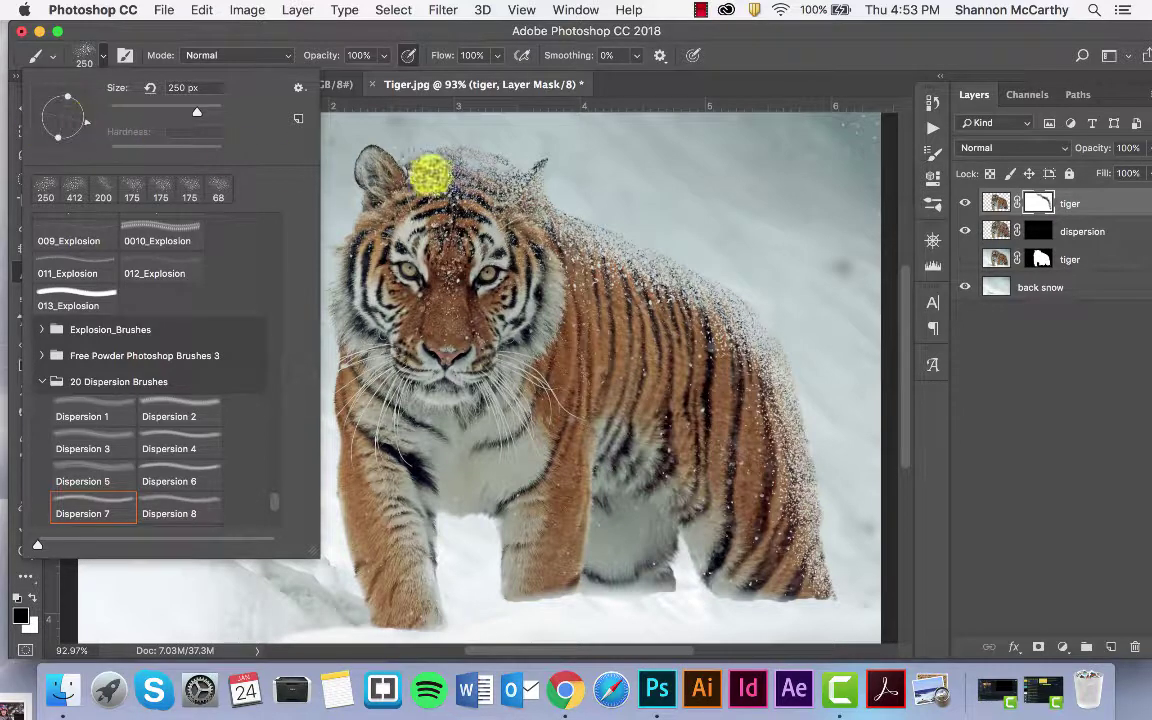
pyautogui.click(465, 152)
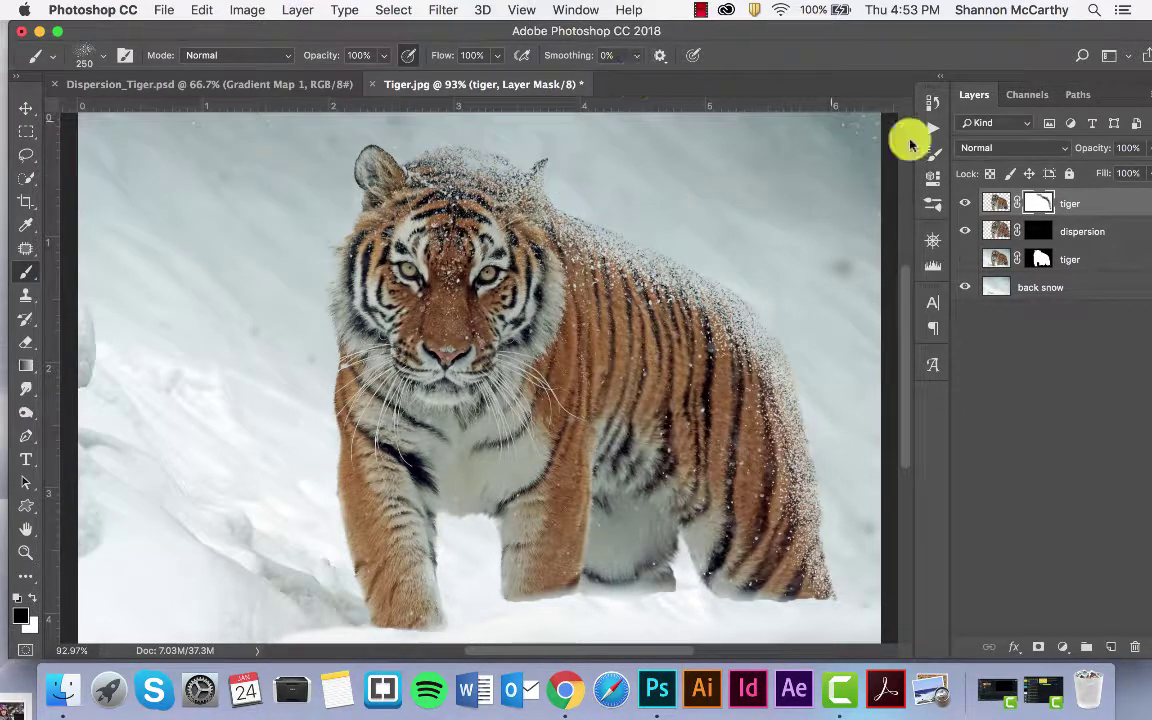
pyautogui.click(1034, 236)
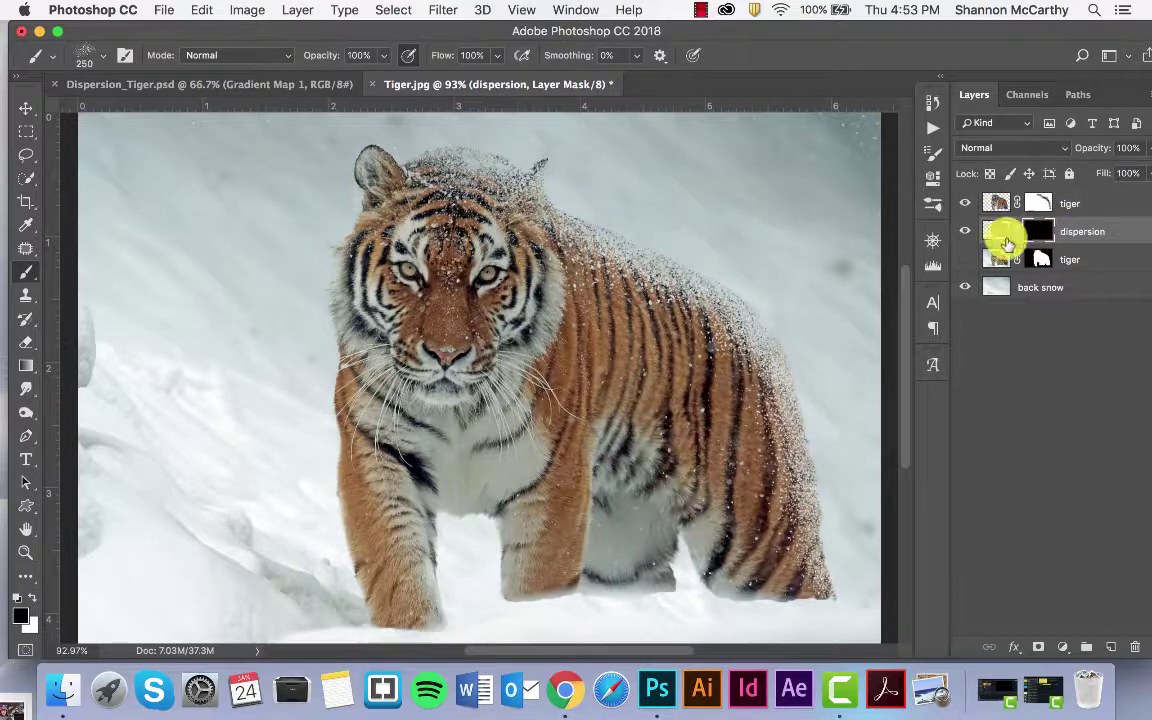
pyautogui.click(614, 196)
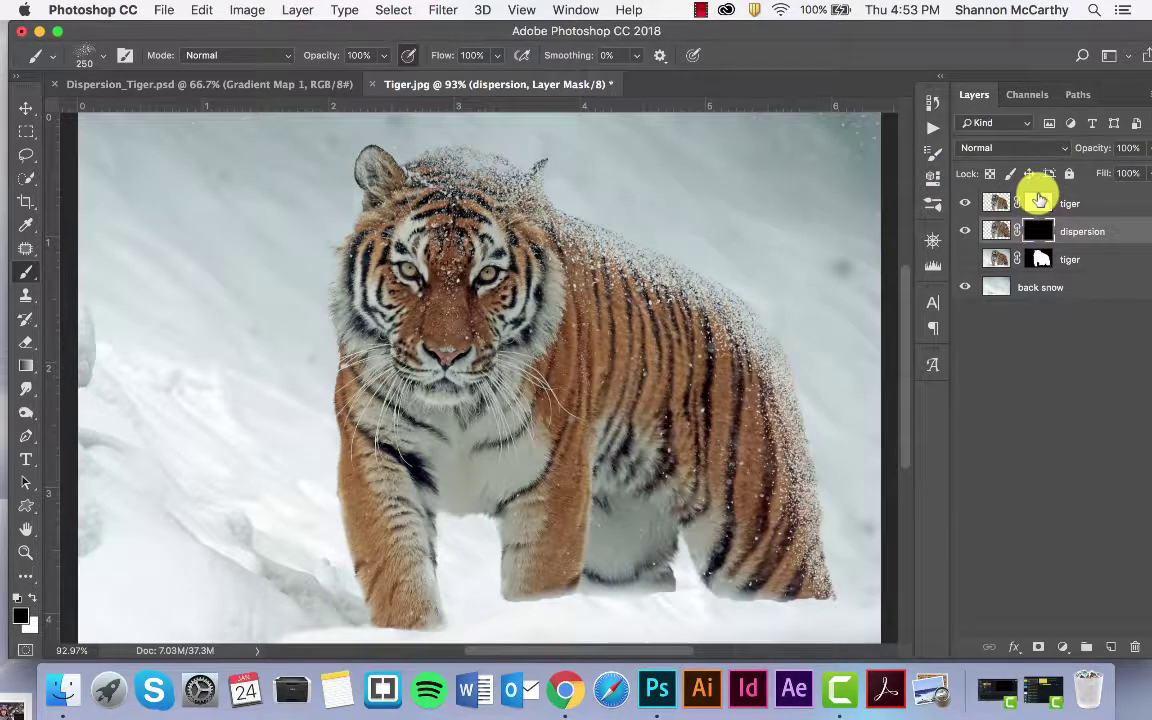
# - Paint with white on the dispersion mask to reveal fragments beside the back and along the right side
pyautogui.click(582, 228)
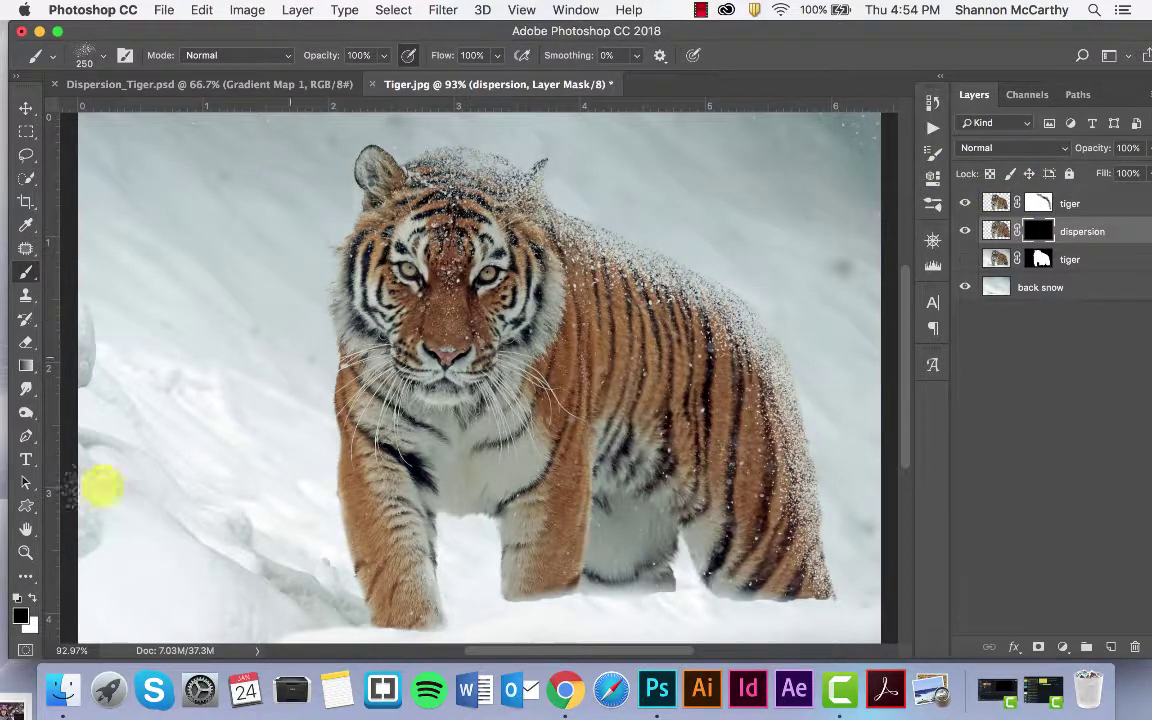
pyautogui.click(33, 598)
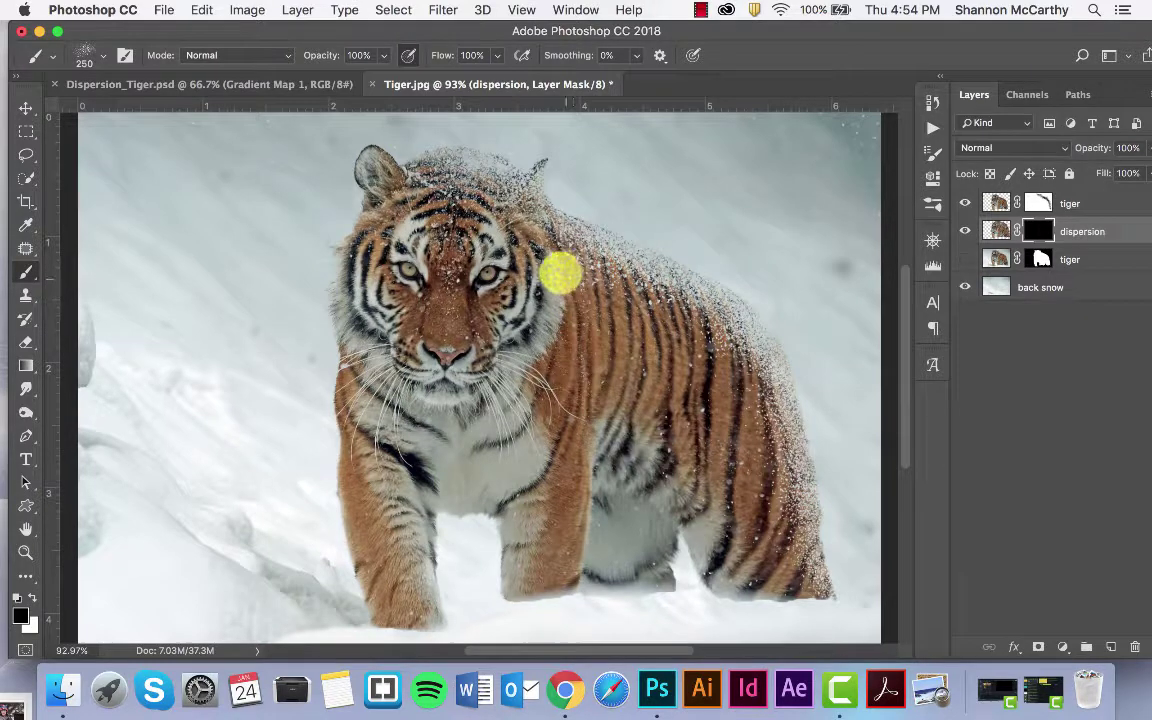
pyautogui.moveTo(593, 222)
pyautogui.mouseDown()
pyautogui.moveTo(675, 207)
pyautogui.moveTo(745, 237)
pyautogui.moveTo(700, 205)
pyautogui.moveTo(780, 230)
pyautogui.mouseUp()
pyautogui.press(']')
pyautogui.press(']')
pyautogui.press(']')
pyautogui.press(']')
pyautogui.press(']')
pyautogui.press(']')
pyautogui.press(']')
pyautogui.press(']')
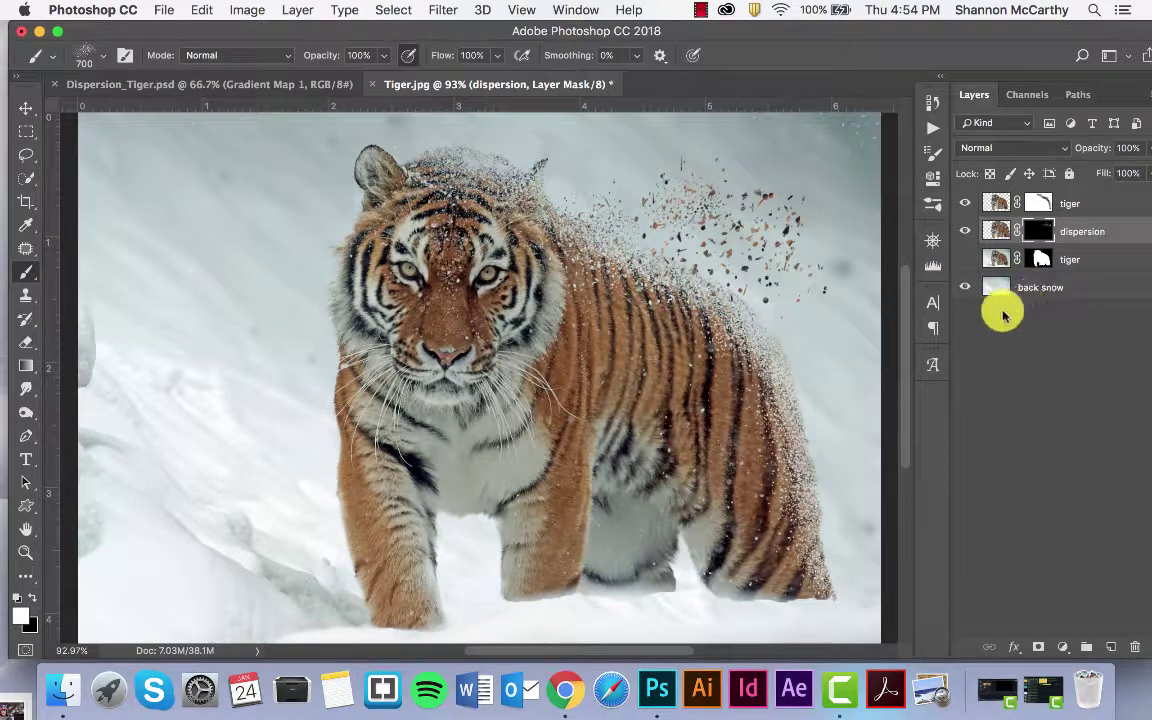
pyautogui.press('[')
pyautogui.press('[')
pyautogui.press('[')
pyautogui.press('[')
pyautogui.press('[')
pyautogui.moveTo(740, 320)
pyautogui.mouseDown()
pyautogui.moveTo(822, 360)
pyautogui.moveTo(807, 386)
pyautogui.moveTo(830, 429)
pyautogui.moveTo(800, 470)
pyautogui.mouseUp()
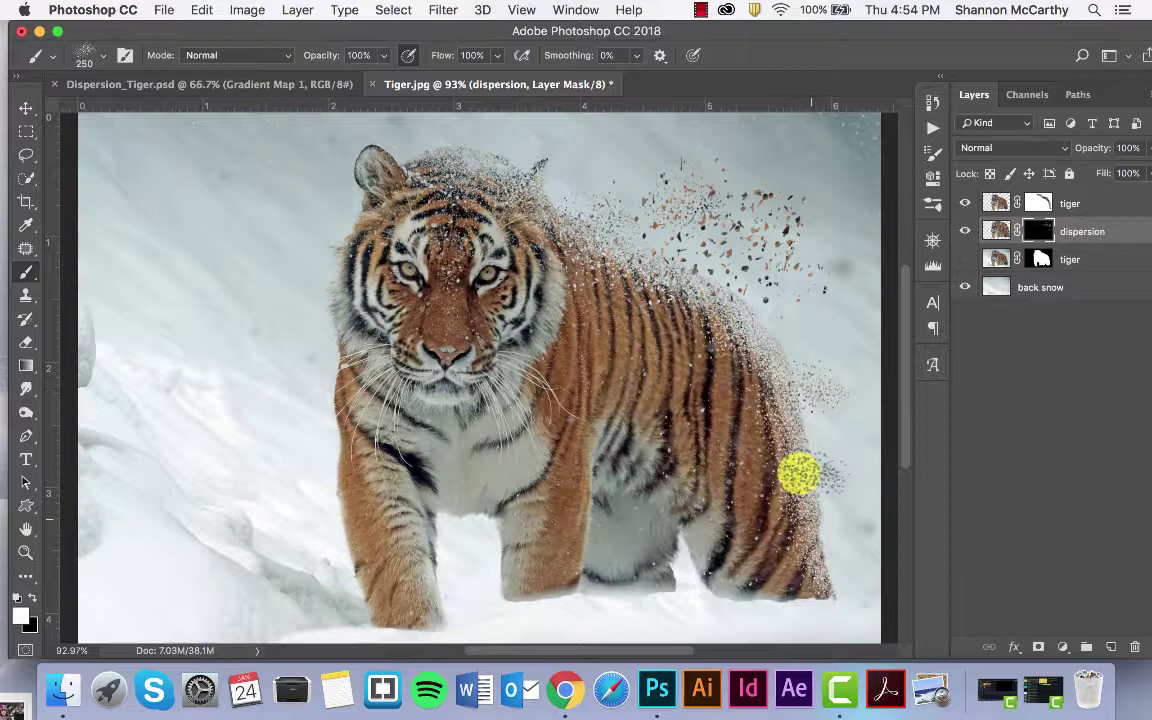
# - Rotate the brush so particles point downward and scatter fragments along the tiger's rear edge
pyautogui.click(108, 60)
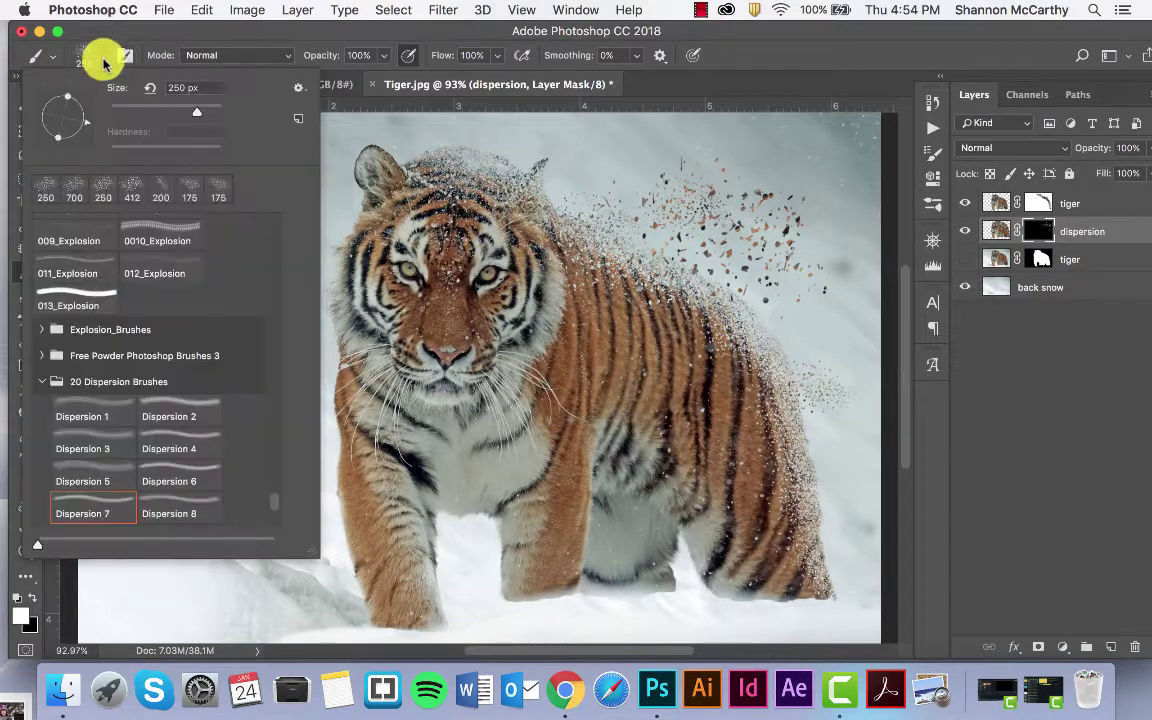
pyautogui.moveTo(82, 135); pyautogui.dragTo(64, 146)
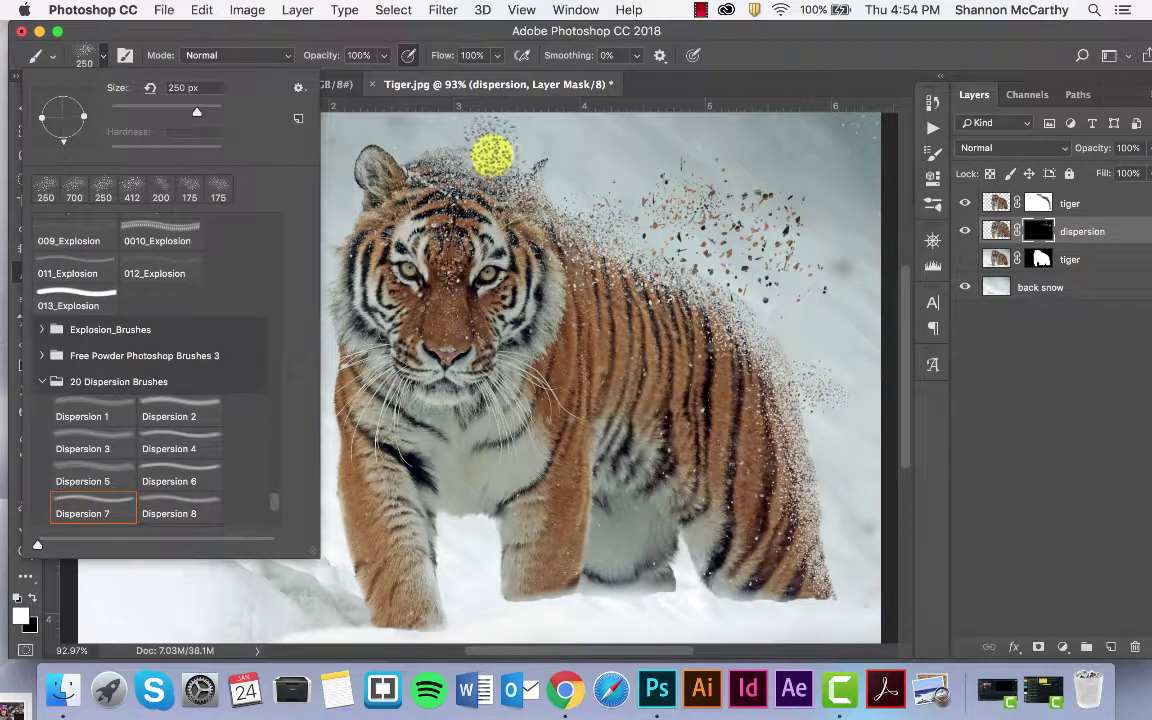
pyautogui.click(622, 193)
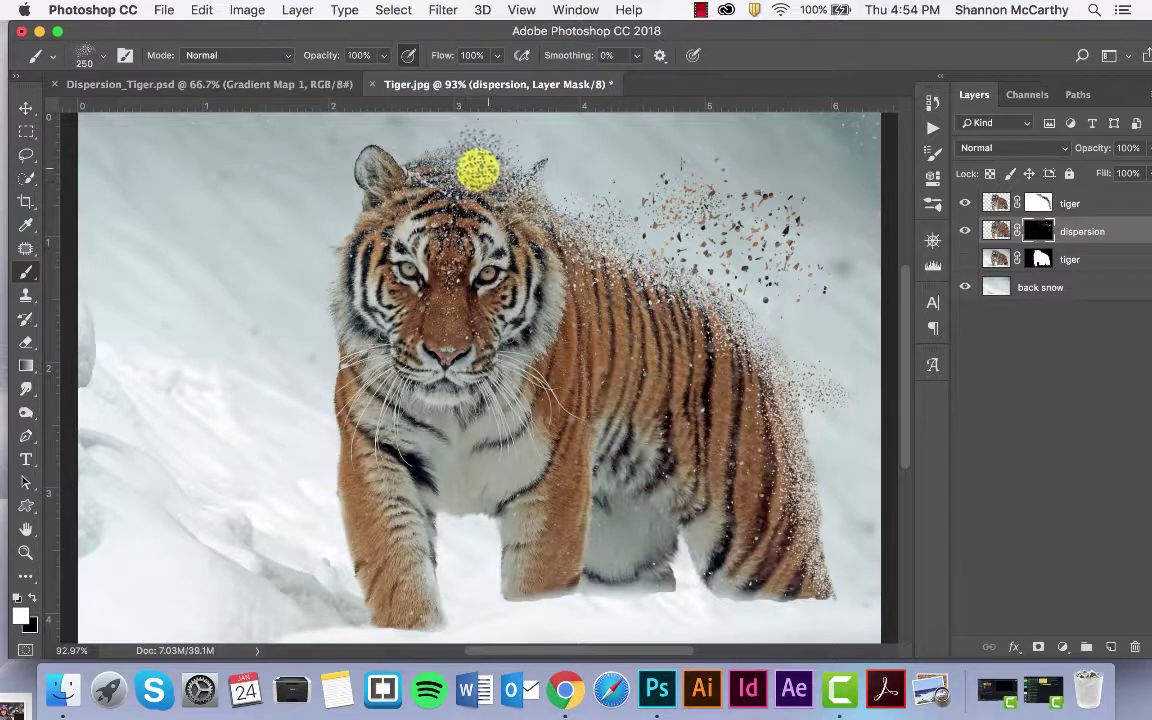
pyautogui.moveTo(815, 495); pyautogui.dragTo(813, 455)
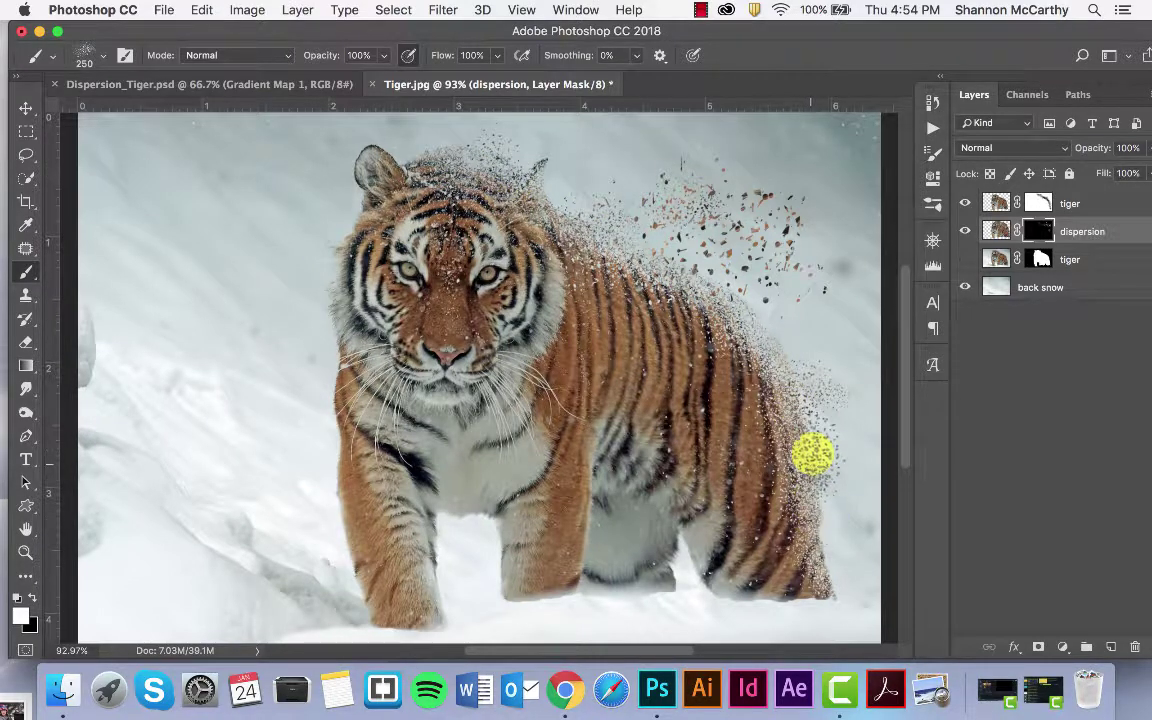
# - Switch to the Dispersion 14 scatter brush and shrink it to 200 px
pyautogui.click(101, 57)
pyautogui.scroll(-5, 138, 489)
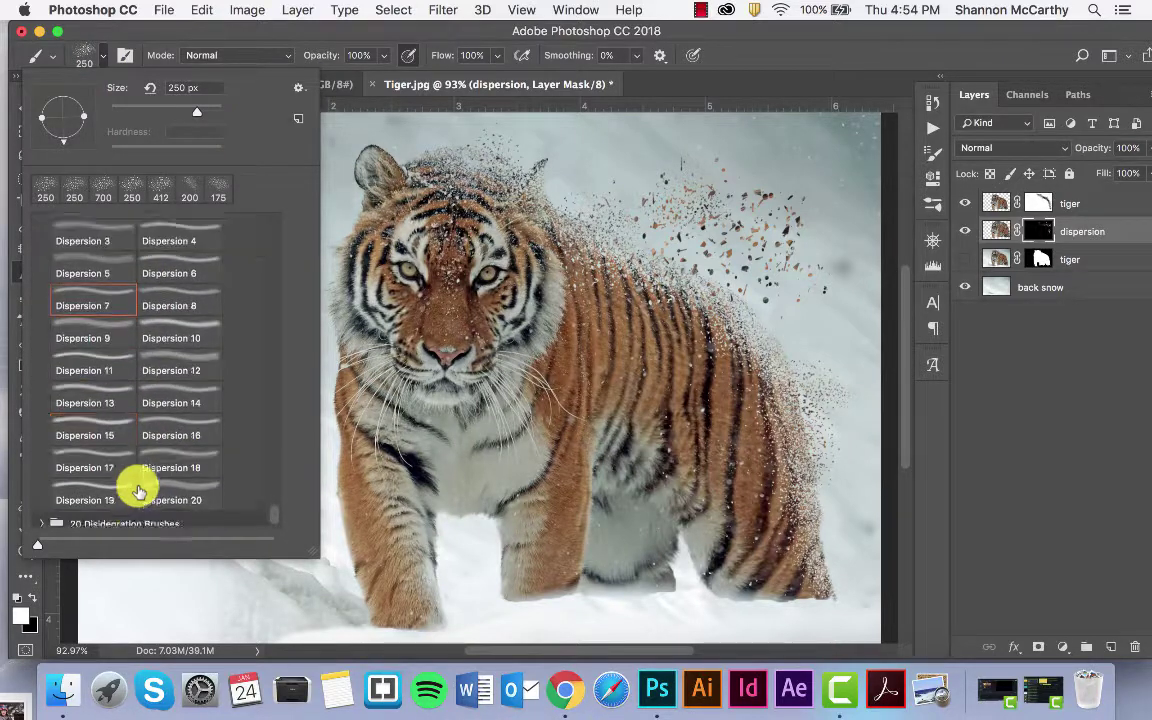
pyautogui.scroll(-1, 138, 489)
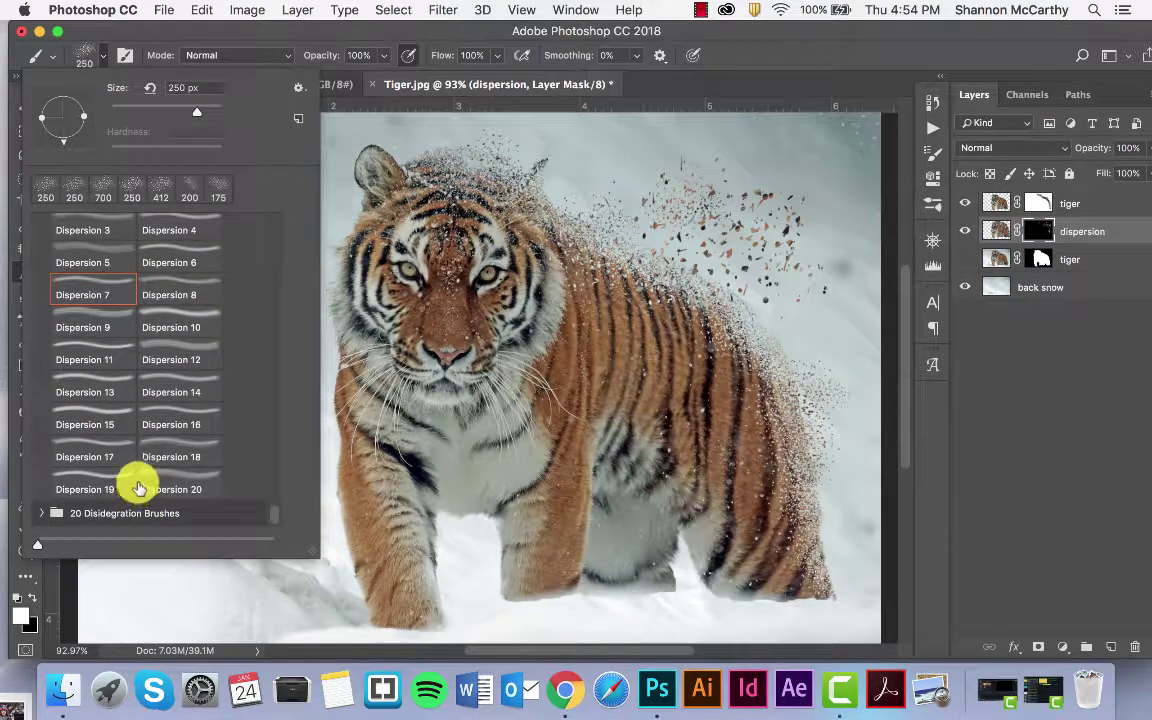
pyautogui.click(162, 400)
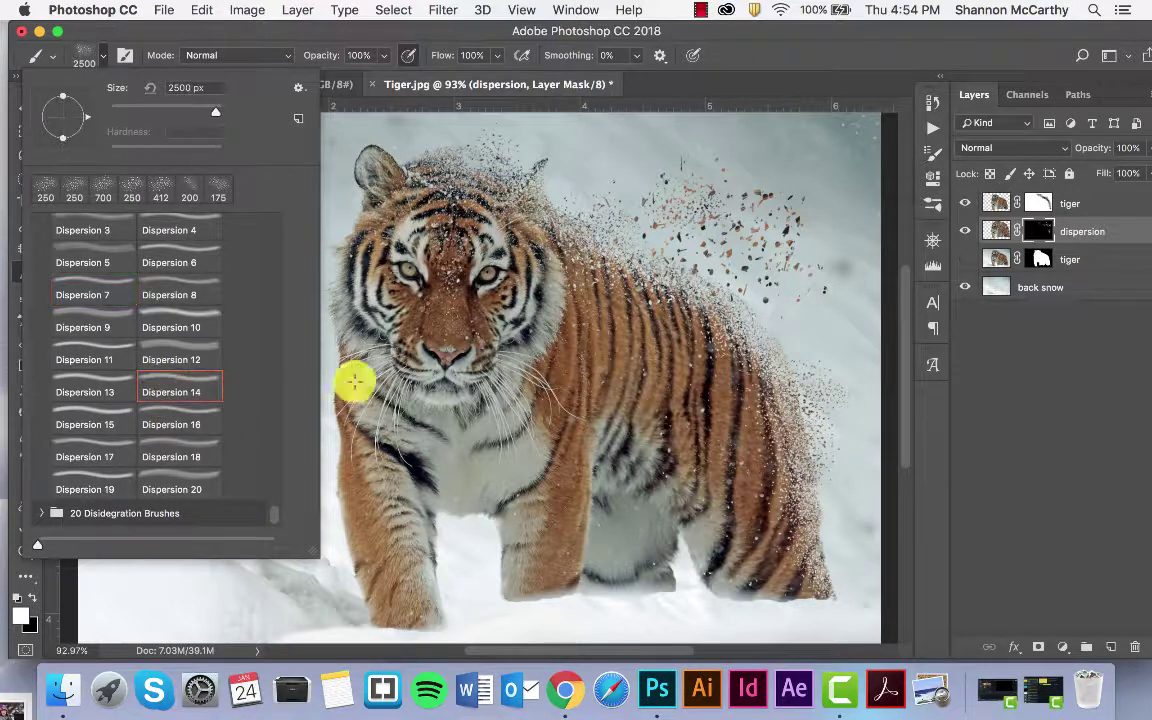
pyautogui.click(165, 111)
pyautogui.press('Return')
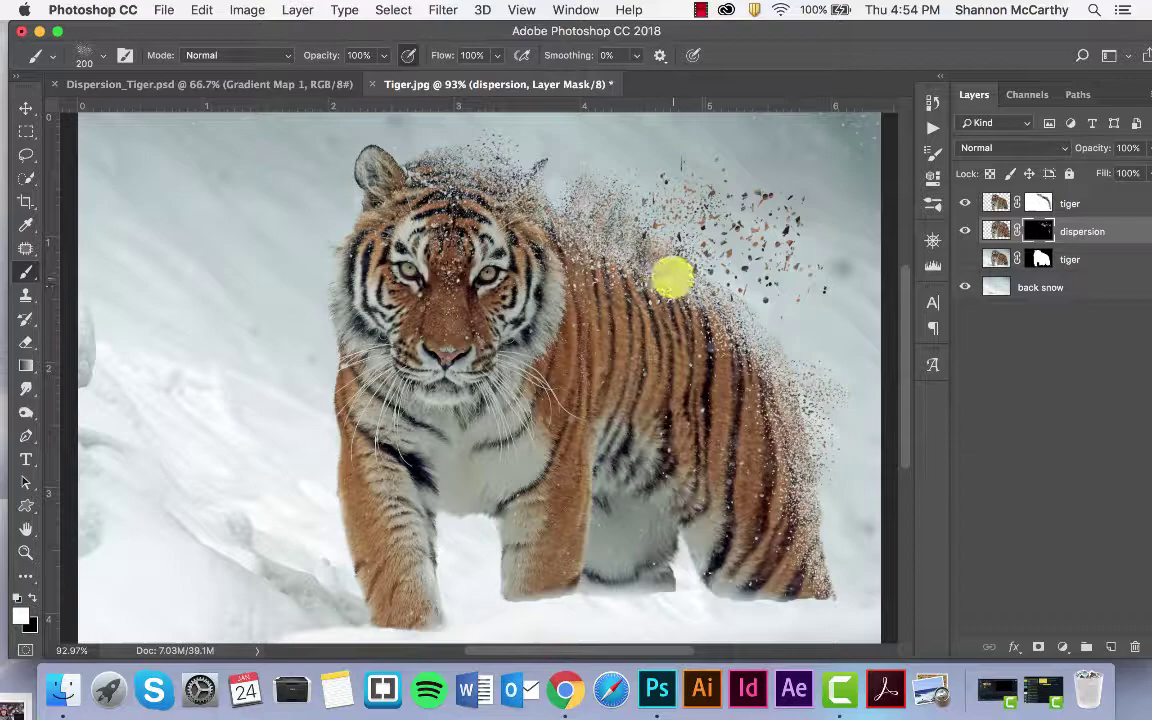
# - Zoom in to inspect the fragments closely, then zoom back out to 100% and scroll through the image
pyautogui.press('super+equal')
pyautogui.press('super+equal')
pyautogui.press('super+equal')
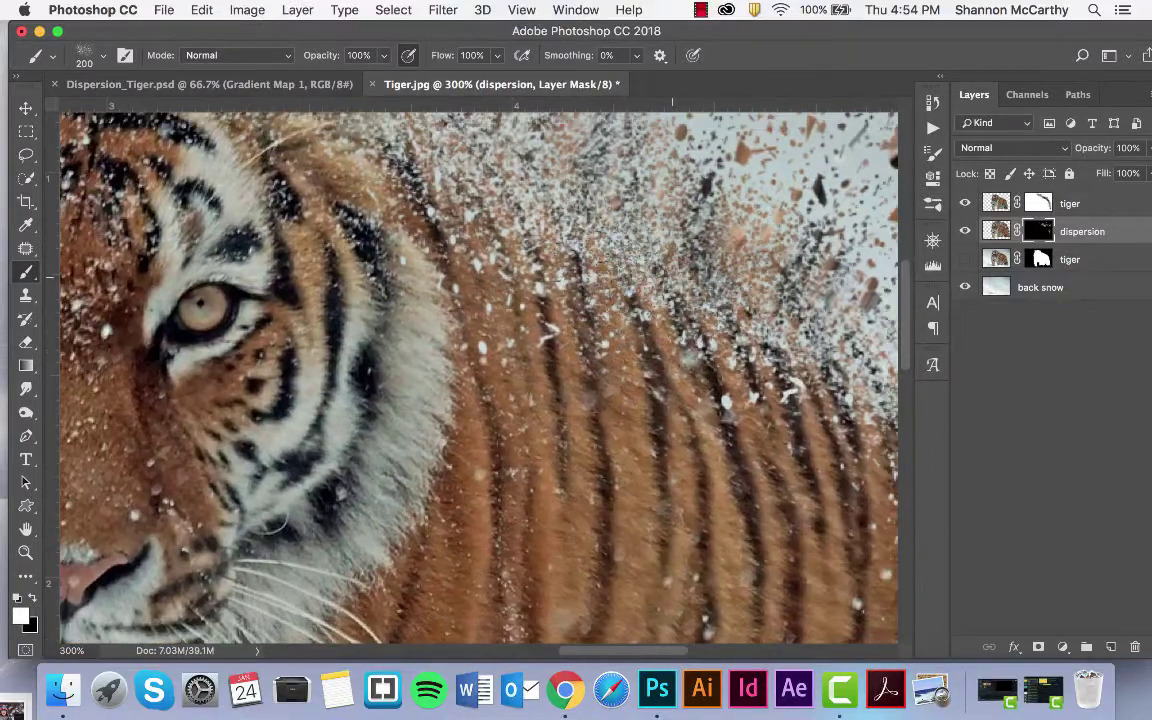
pyautogui.scroll(5, 480, 300)
pyautogui.hscroll(4, 480, 300)
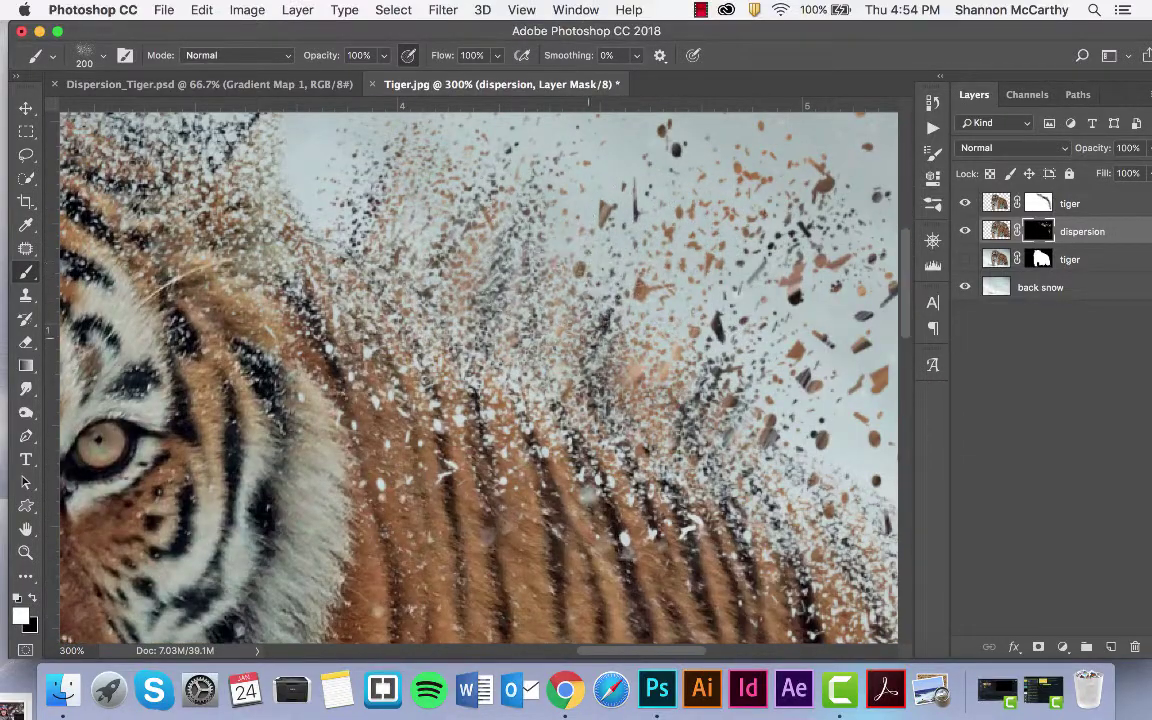
pyautogui.press('super+minus')
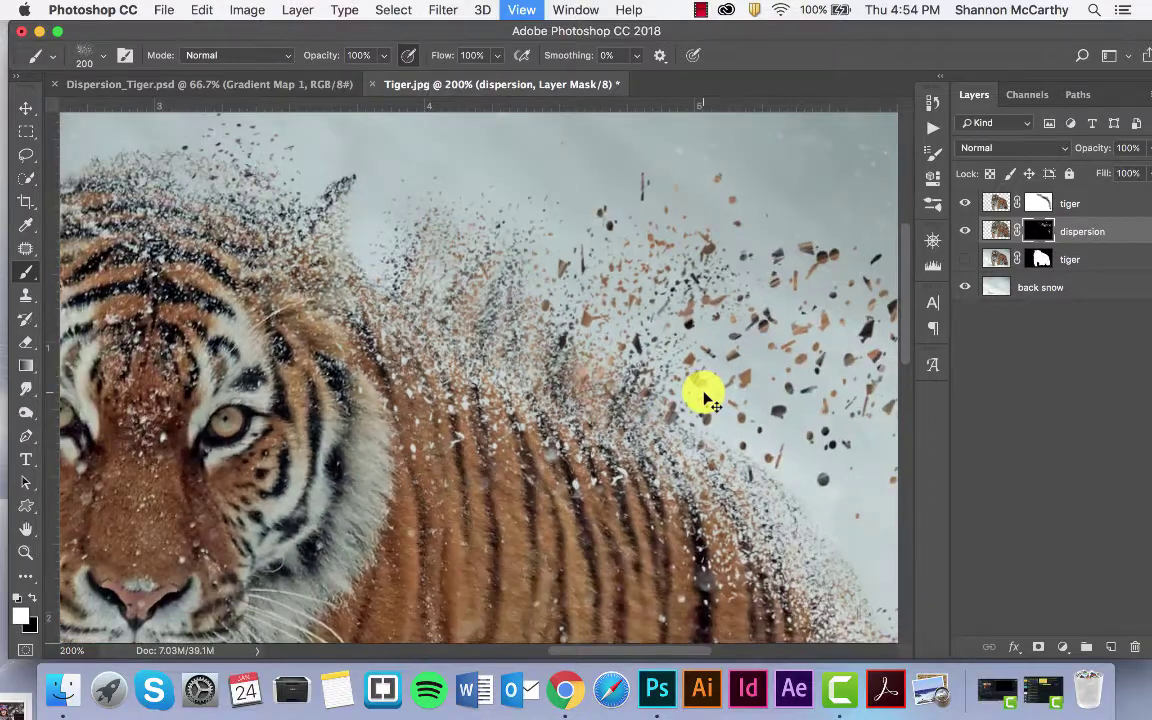
pyautogui.press('super+minus')
pyautogui.scroll(-3, 540, 430)
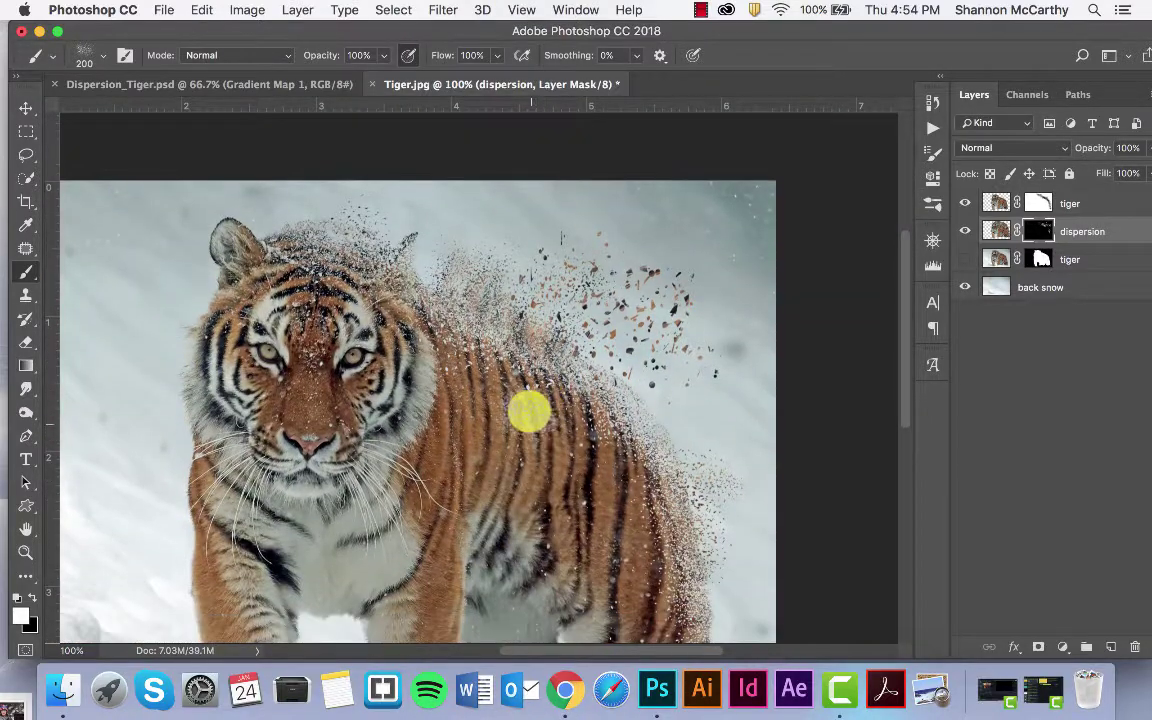
pyautogui.scroll(-3, 536, 380)
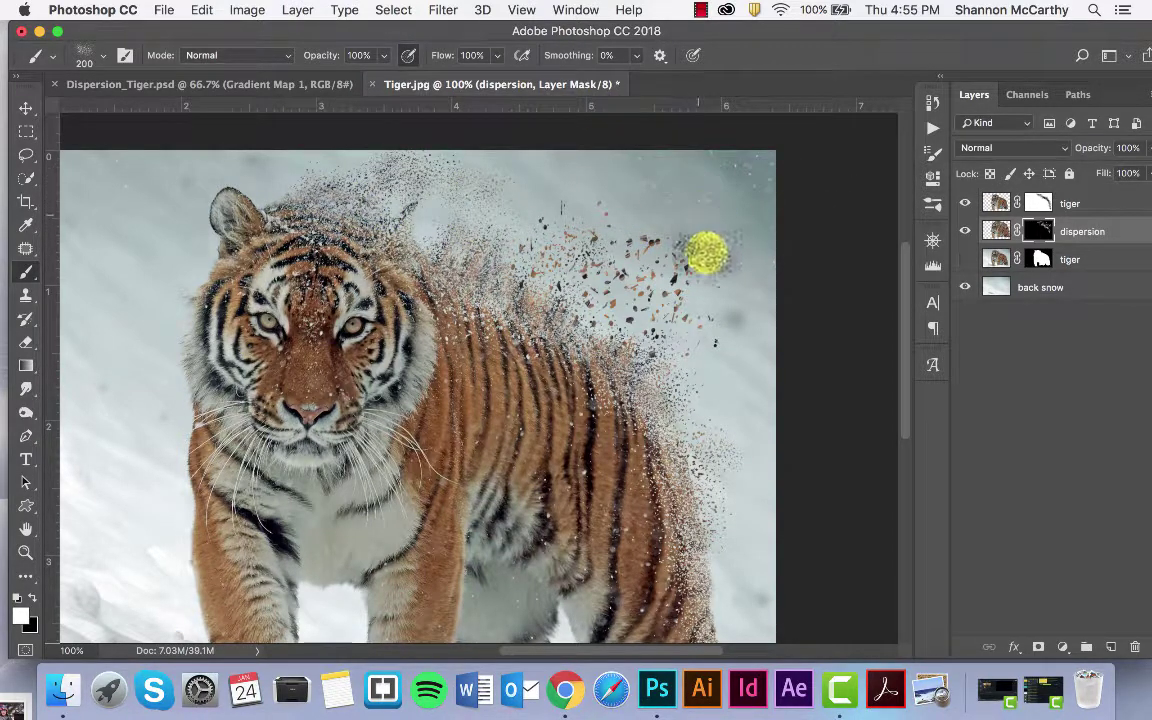
pyautogui.scroll(-3, 779, 386)
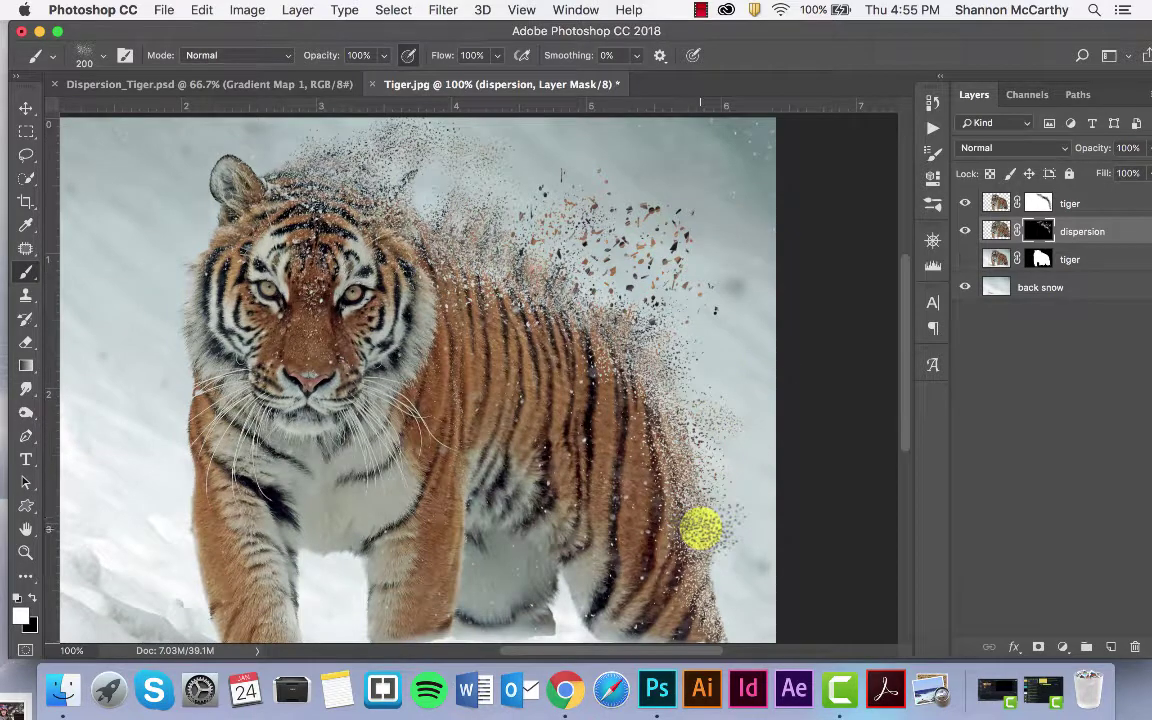
pyautogui.scroll(-3, 715, 545)
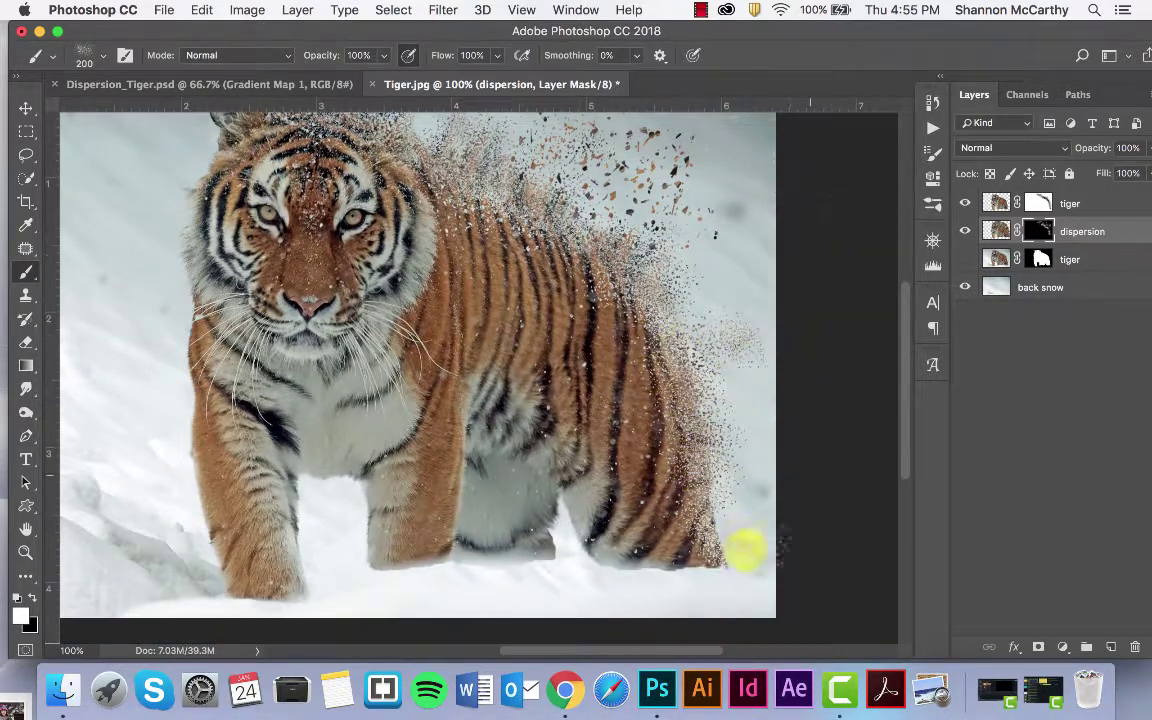
# - Choose the Dispersion 17 brush and enlarge it to 500 px
pyautogui.click(104, 58)
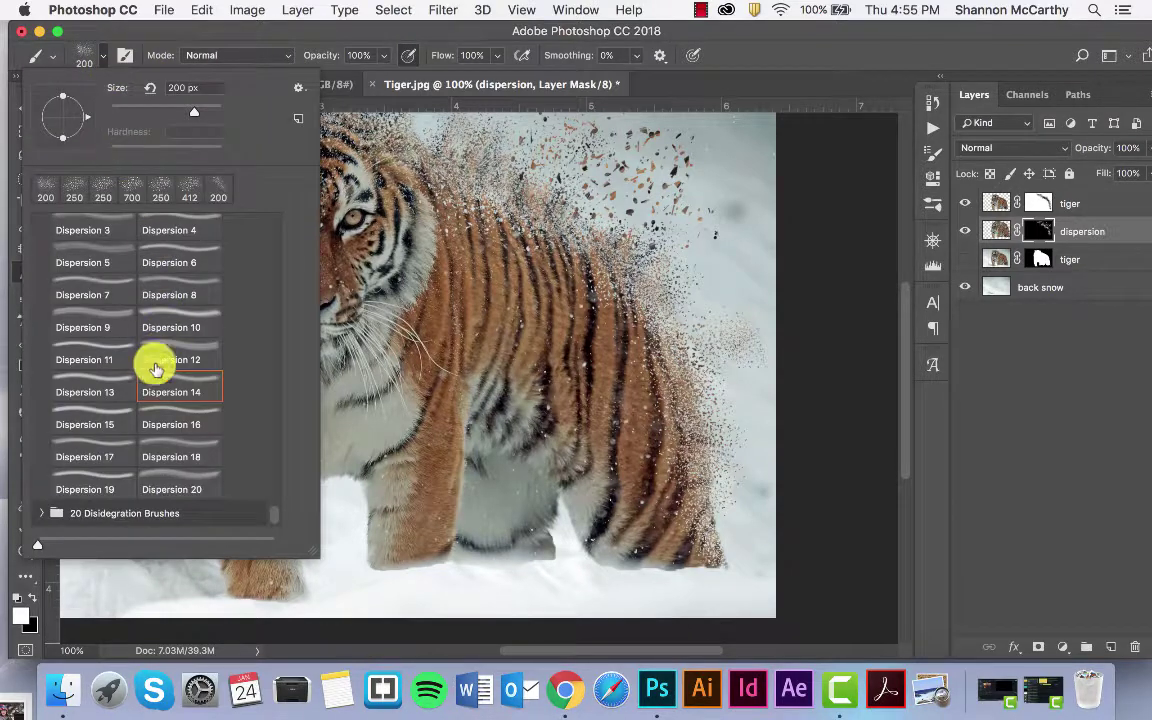
pyautogui.click(112, 446)
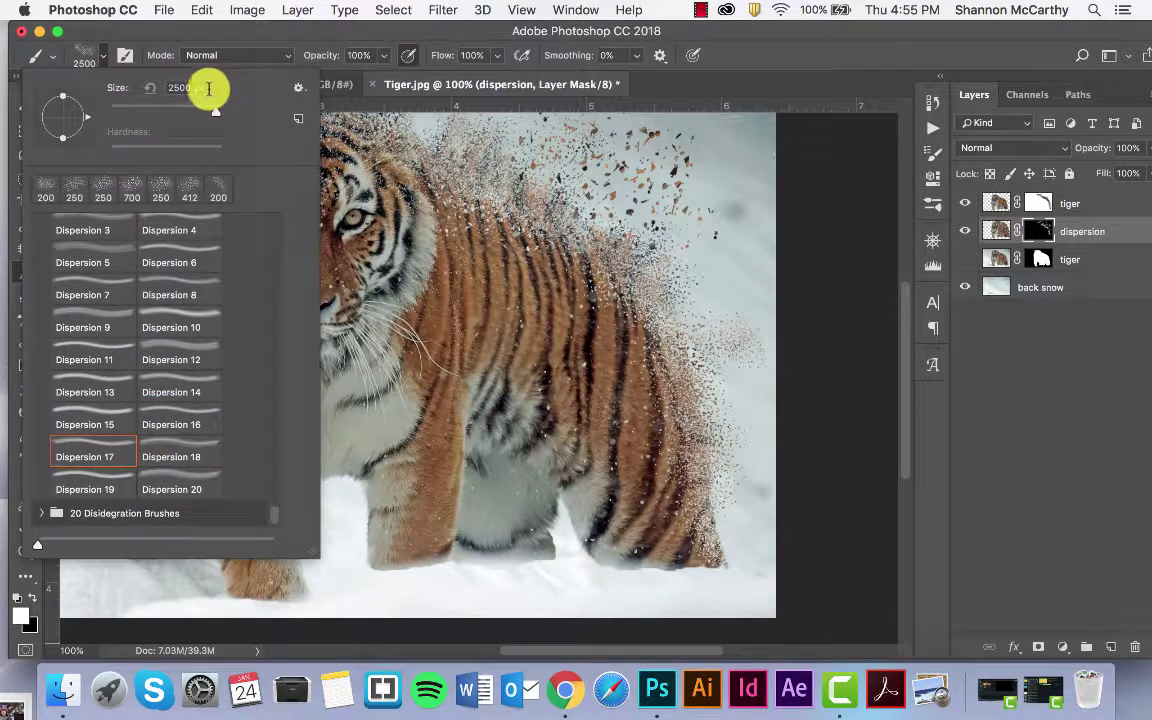
pyautogui.moveTo(165, 113); pyautogui.dragTo(166, 112)
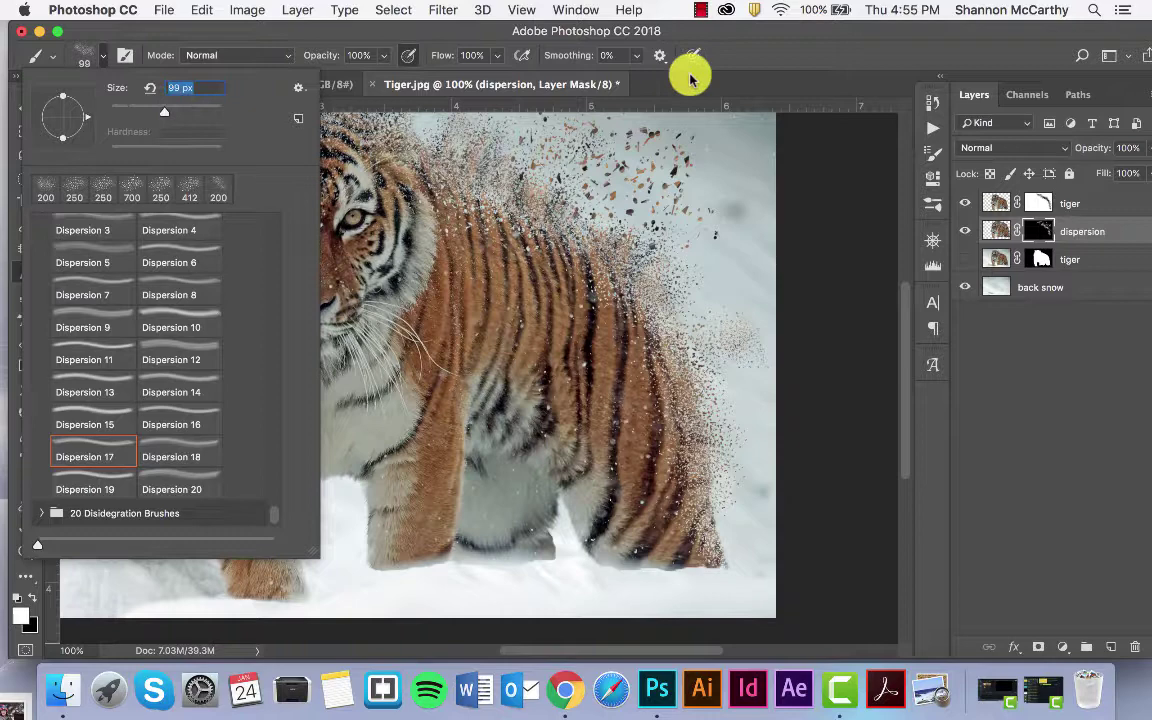
pyautogui.press('Return')
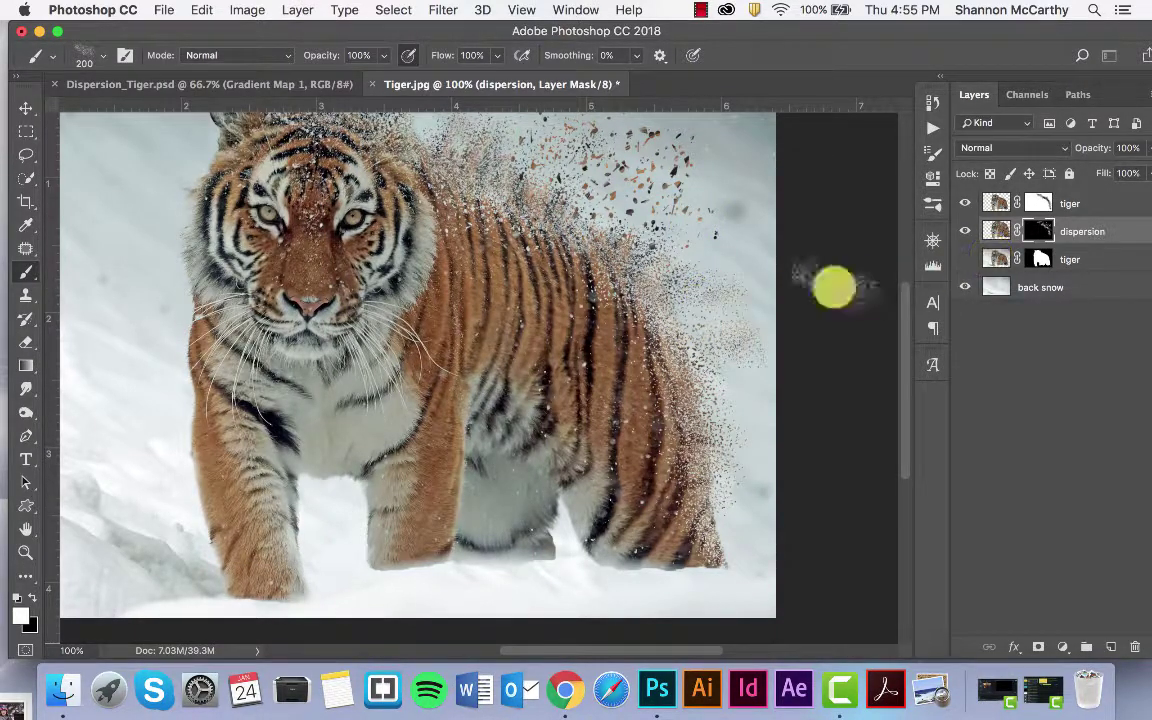
pyautogui.click(104, 62)
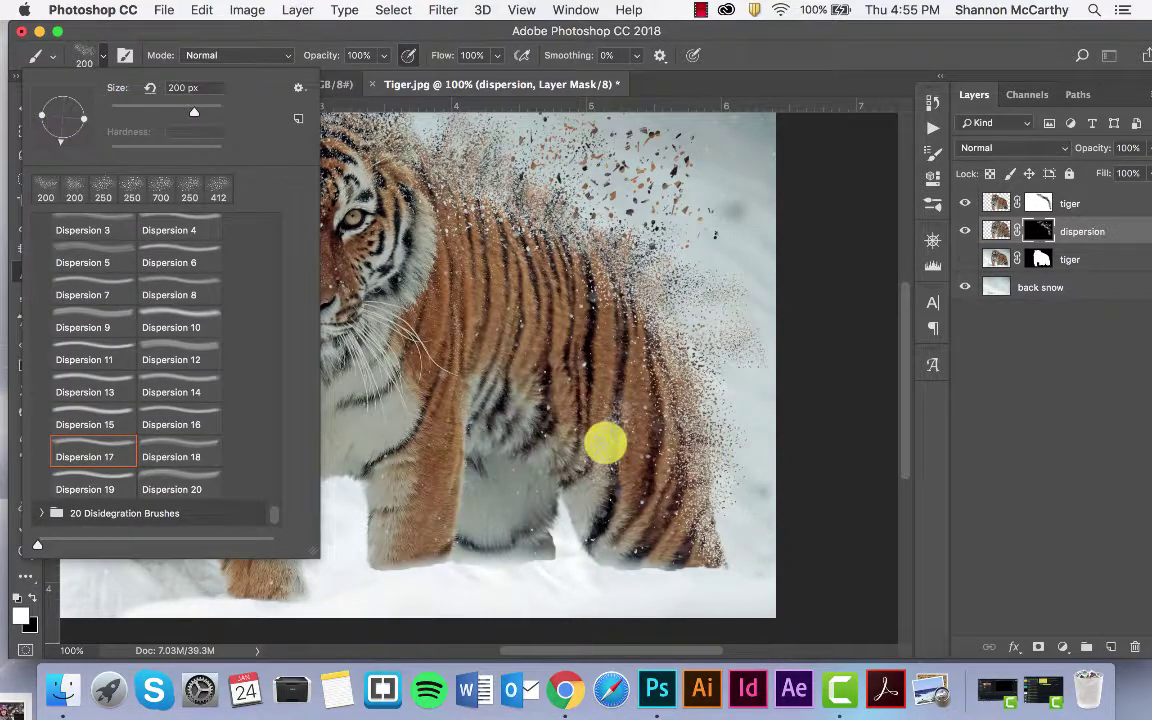
pyautogui.click(711, 520)
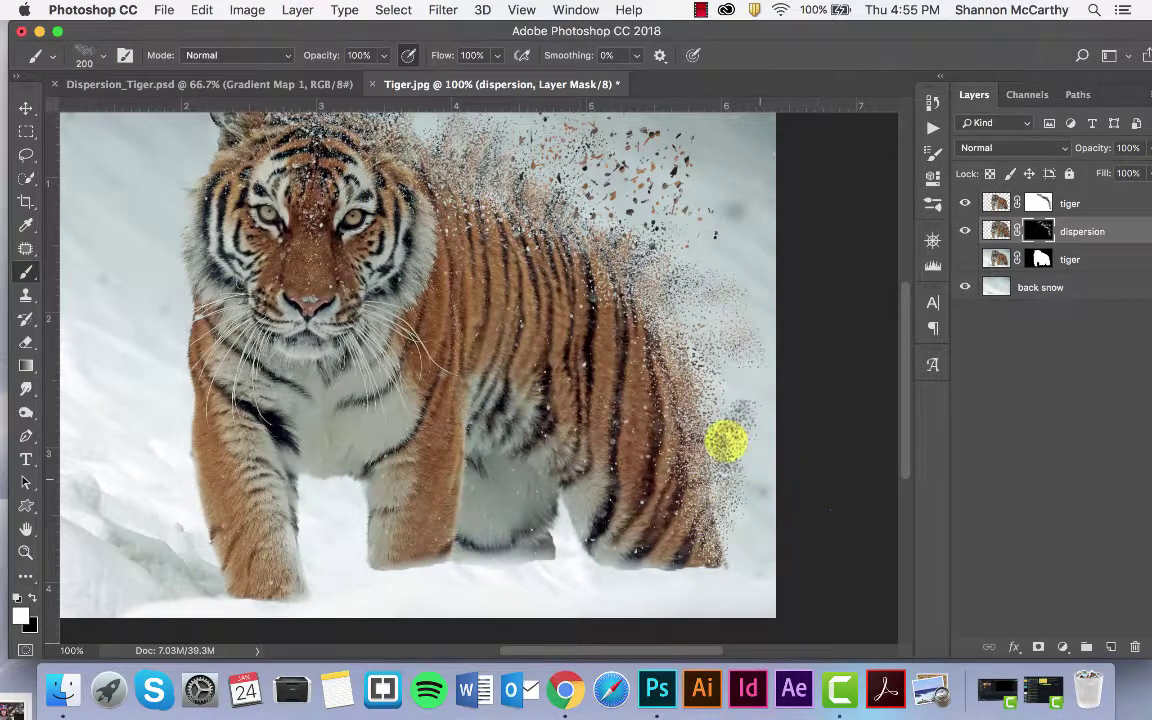
pyautogui.scroll(2, 694, 488)
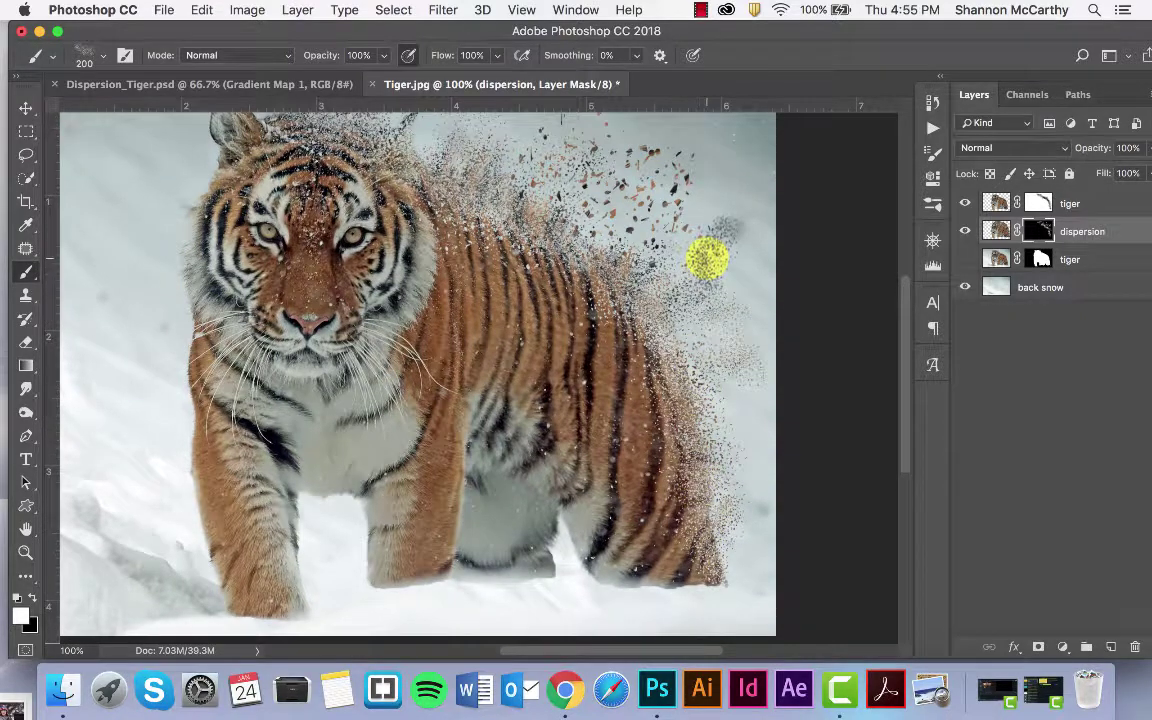
pyautogui.scroll(5, 670, 370)
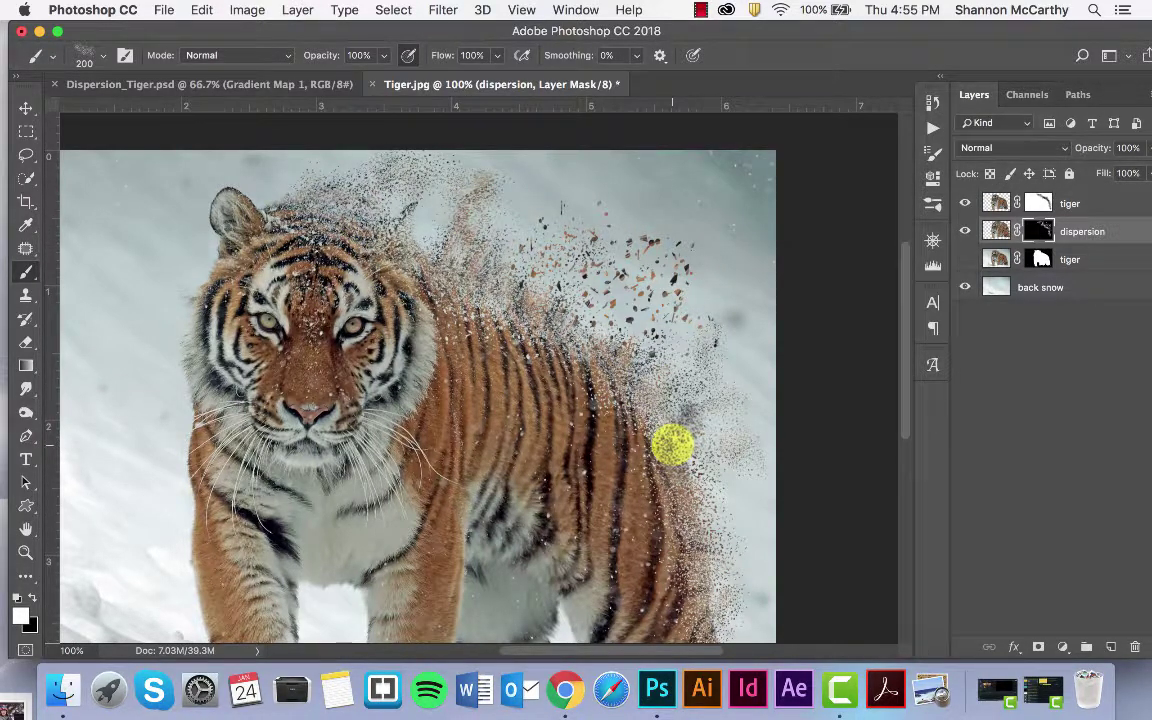
pyautogui.scroll(-2, 643, 501)
pyautogui.press(']')
pyautogui.press(']')
pyautogui.press(']')
pyautogui.press(']')
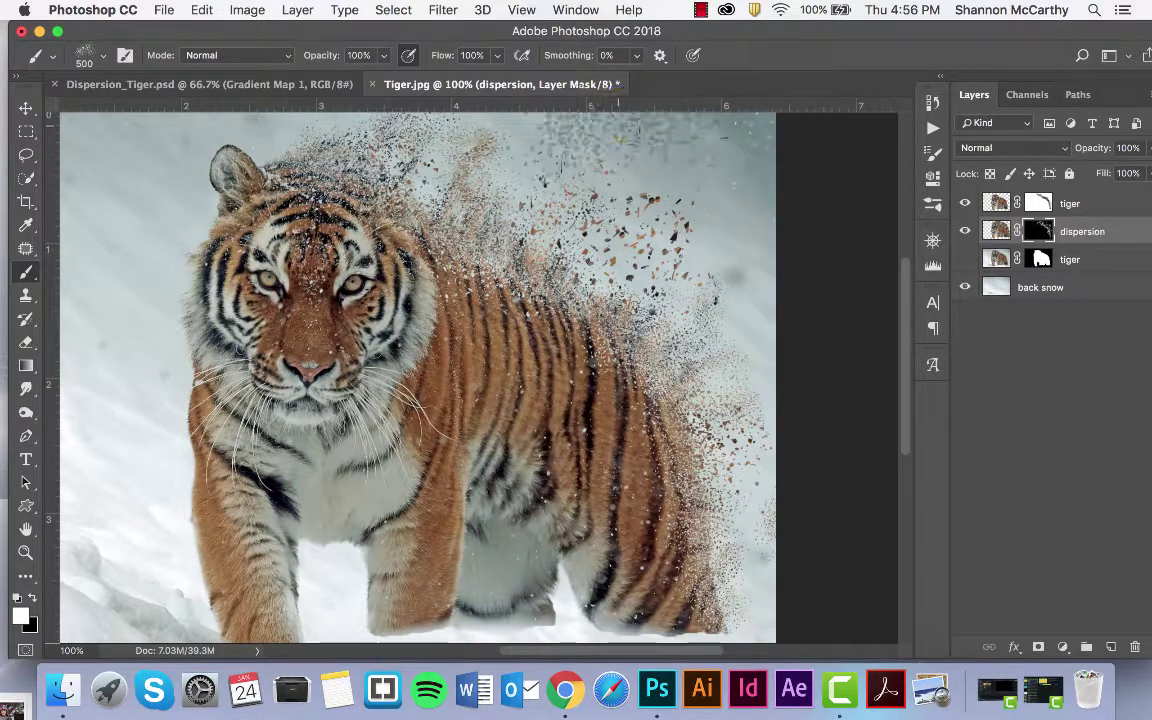
# - Paint particles above the tiger's back, grow the brush to 600 px, and swap to black
pyautogui.click(624, 116)
pyautogui.moveTo(624, 116)
pyautogui.mouseDown()
pyautogui.moveTo(601, 174)
pyautogui.moveTo(584, 117)
pyautogui.moveTo(821, 140)
pyautogui.moveTo(547, 125)
pyautogui.moveTo(585, 149)
pyautogui.moveTo(597, 210)
pyautogui.moveTo(559, 172)
pyautogui.moveTo(464, 186)
pyautogui.moveTo(700, 371)
pyautogui.moveTo(689, 385)
pyautogui.moveTo(463, 256)
pyautogui.moveTo(724, 433)
pyautogui.moveTo(729, 370)
pyautogui.moveTo(891, 423)
pyautogui.moveTo(869, 425)
pyautogui.moveTo(780, 383)
pyautogui.moveTo(678, 369)
pyautogui.moveTo(720, 340)
pyautogui.moveTo(749, 401)
pyautogui.moveTo(707, 322)
pyautogui.moveTo(632, 278)
pyautogui.moveTo(610, 294)
pyautogui.moveTo(669, 225)
pyautogui.moveTo(720, 268)
pyautogui.moveTo(728, 297)
pyautogui.mouseUp()
pyautogui.press(']')
pyautogui.press(']')
pyautogui.press(']')
pyautogui.press(']')
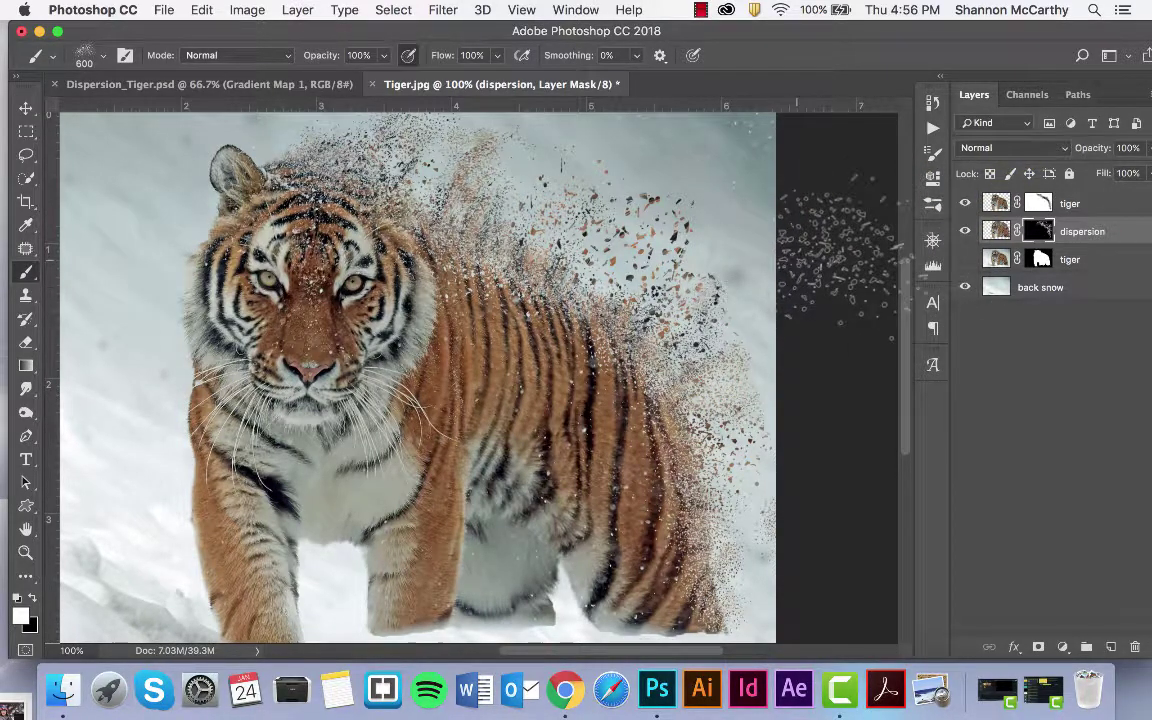
pyautogui.click(965, 259)
pyautogui.press('x')
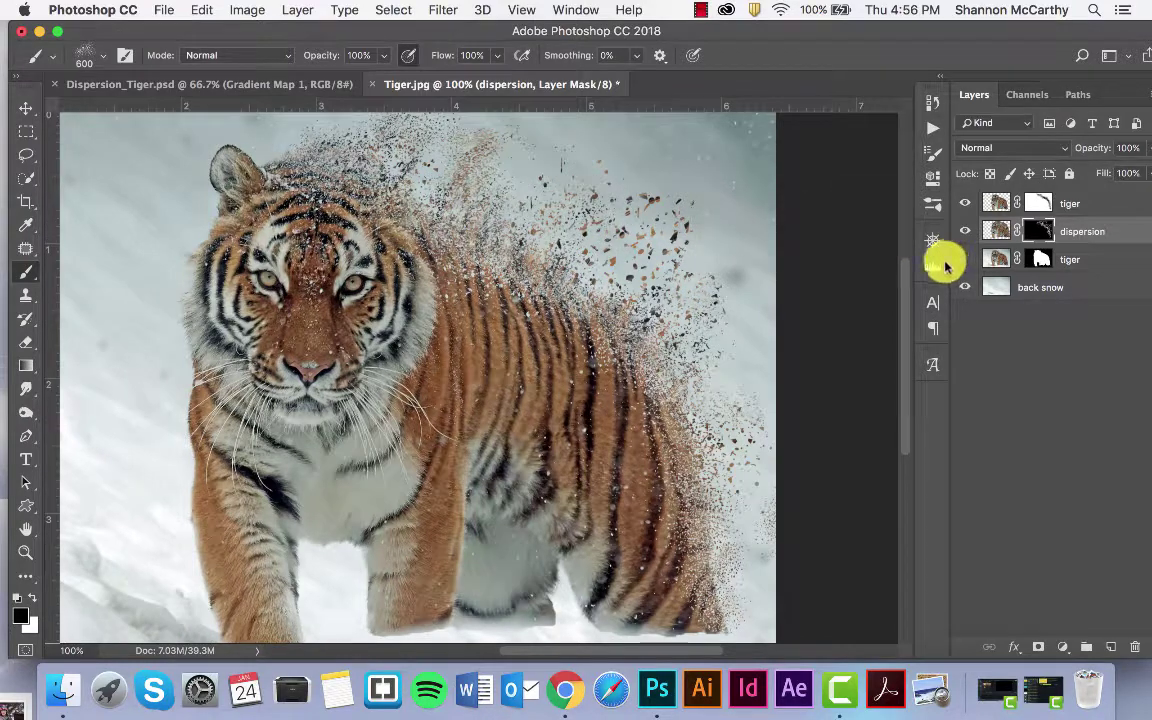
# - Zoom out to 66.7% to show the whole tiger and fit the Photoshop window to the screen
pyautogui.scroll(2, 830, 290)
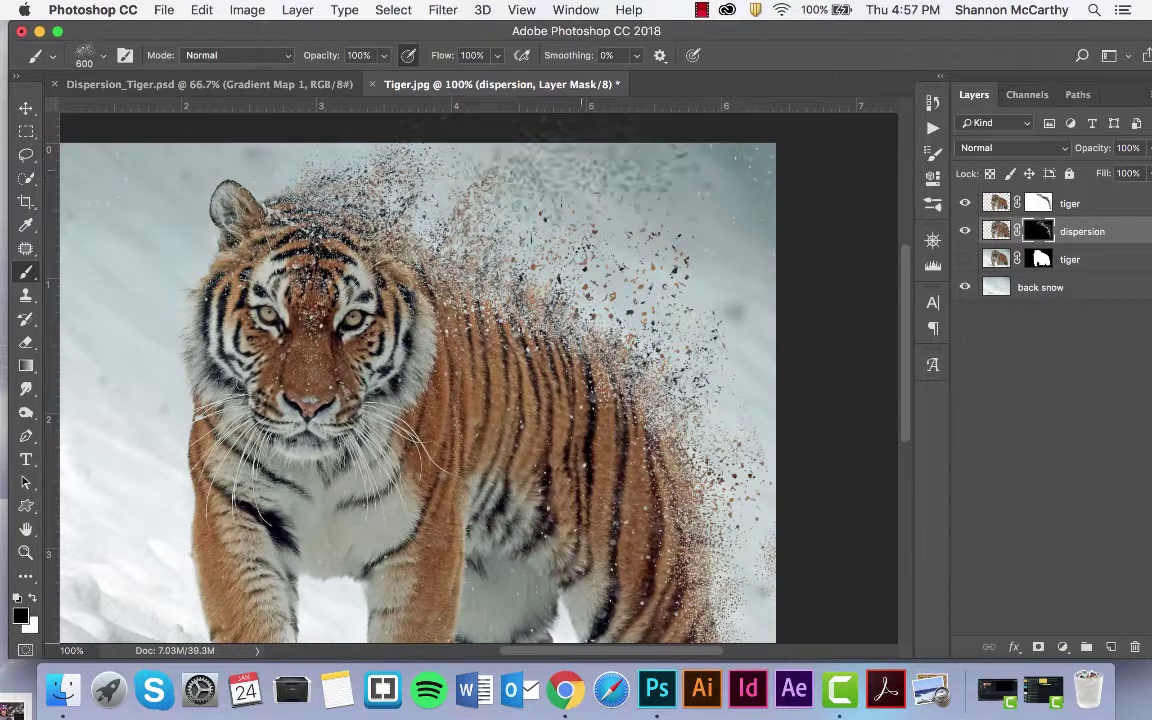
pyautogui.press('super+minus')
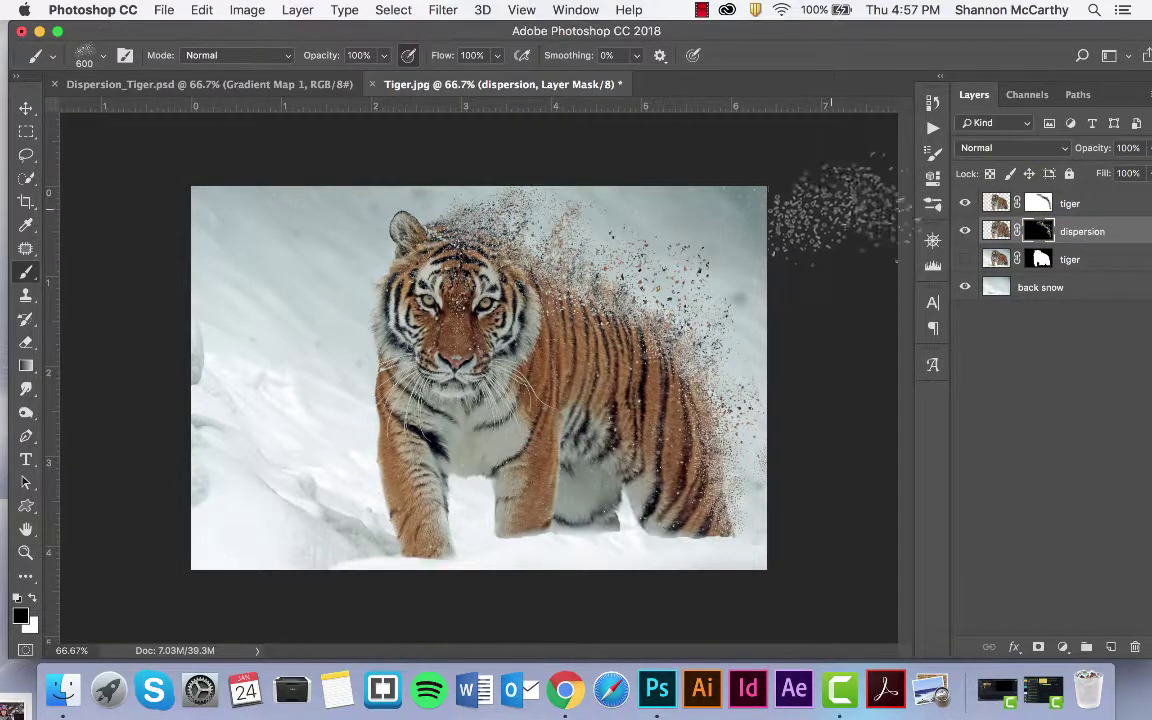
pyautogui.doubleClick(783, 31)
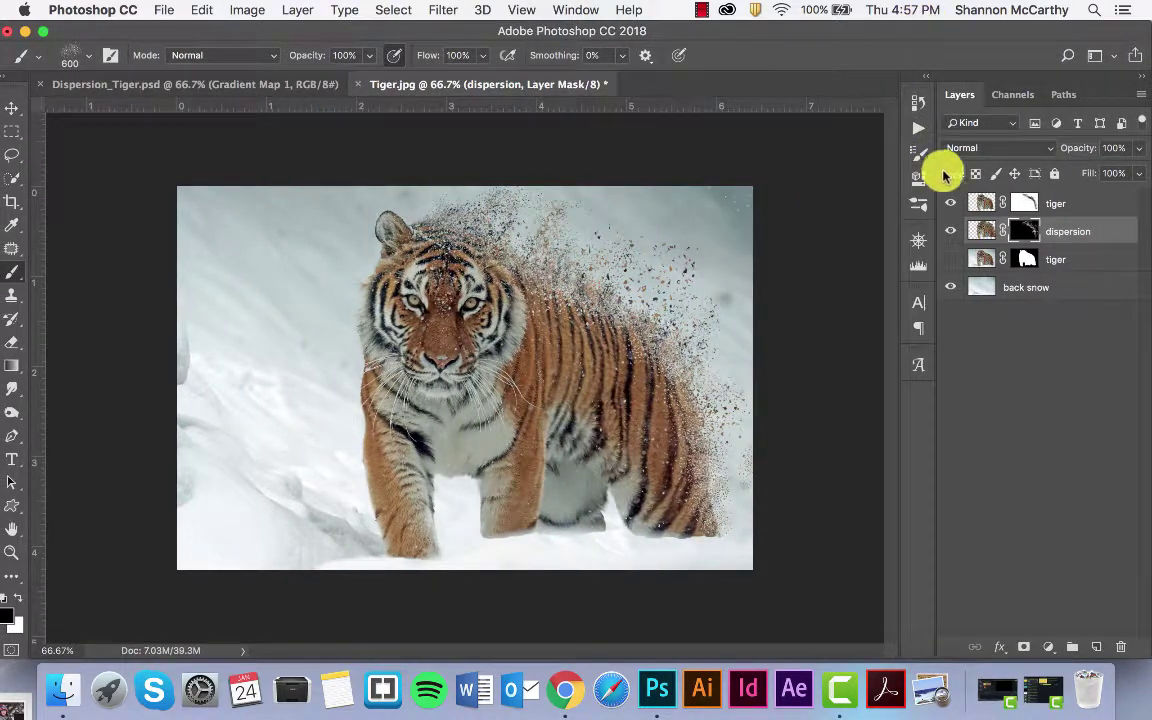
# - With the top tiger layer active and the Move tool selected, add a Gradient Map adjustment layer
pyautogui.click(1032, 205)
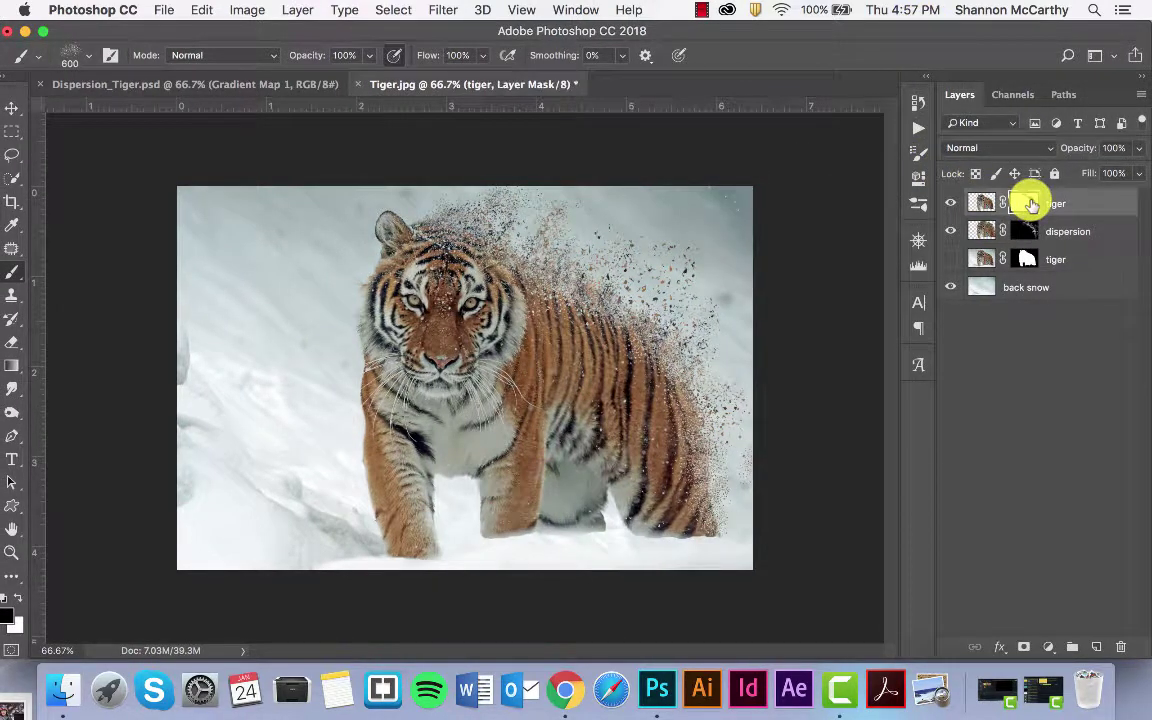
pyautogui.click(12, 107)
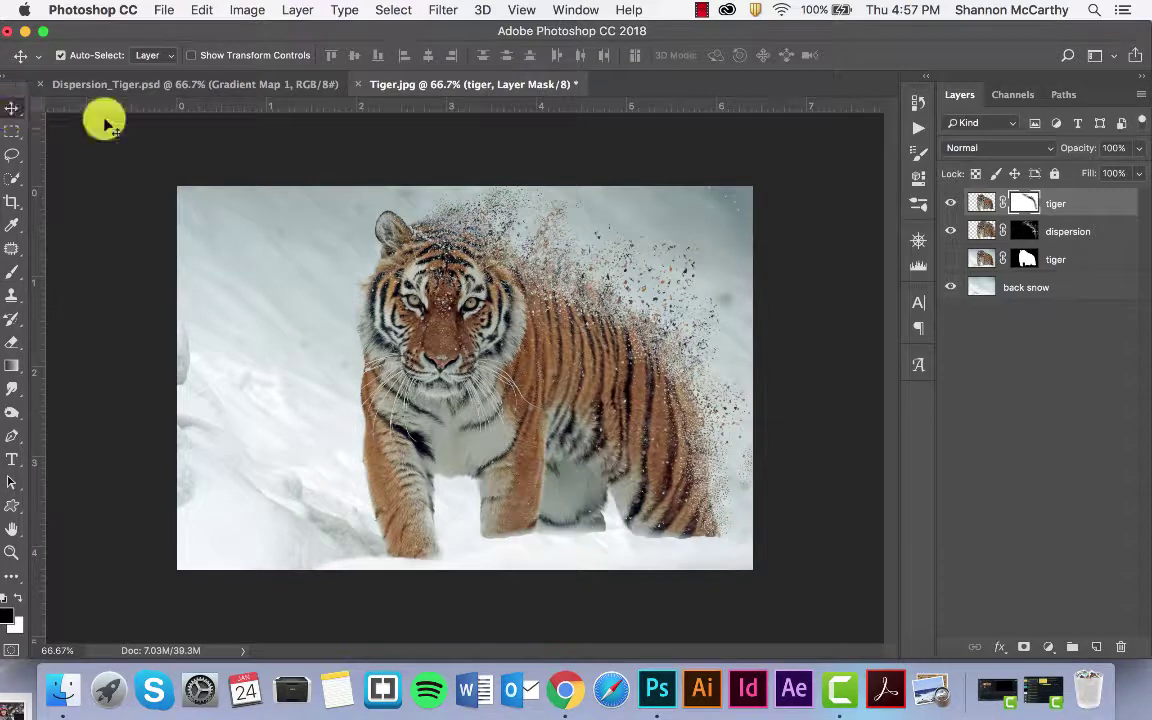
pyautogui.click(1045, 649)
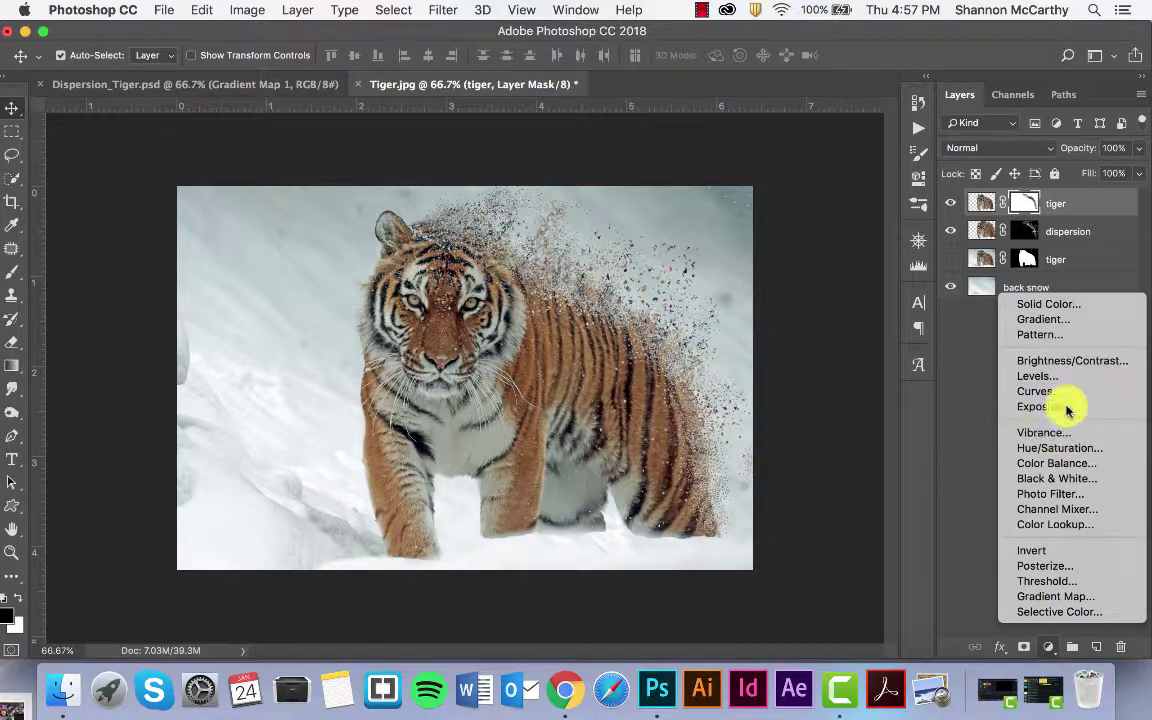
pyautogui.click(1078, 598)
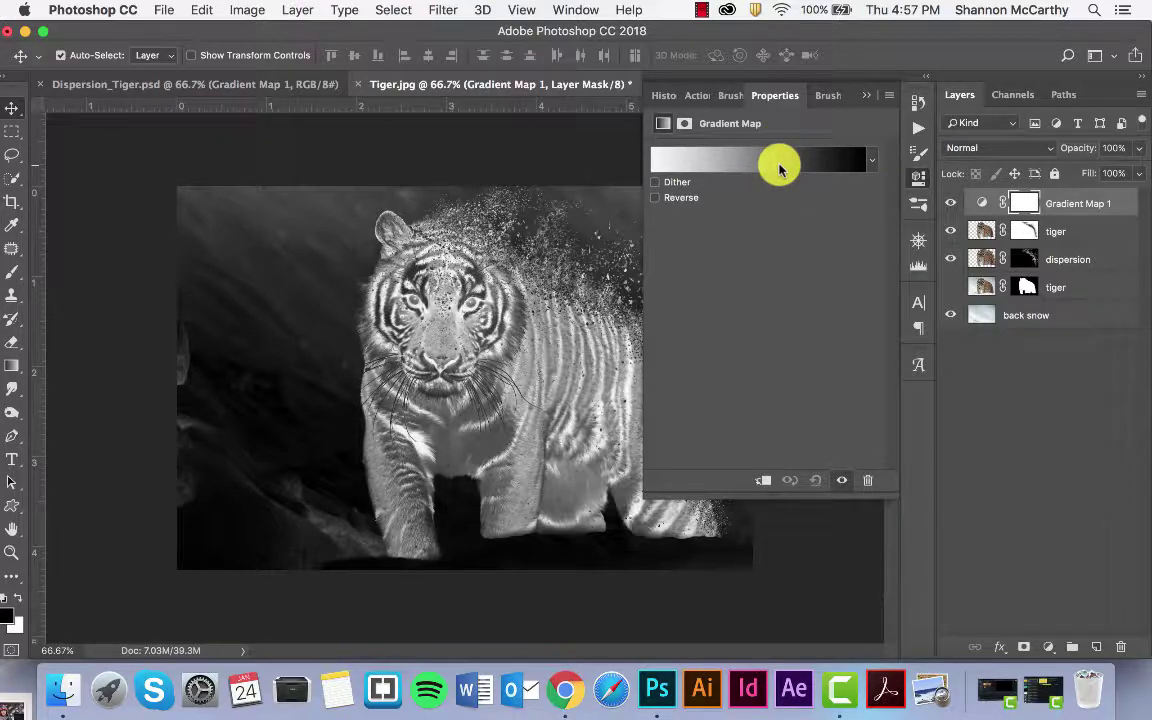
# - Try the sepia, purple and cyan gradient presets, then apply the olive-to-gold preset to the Gradient Map
pyautogui.click(781, 165)
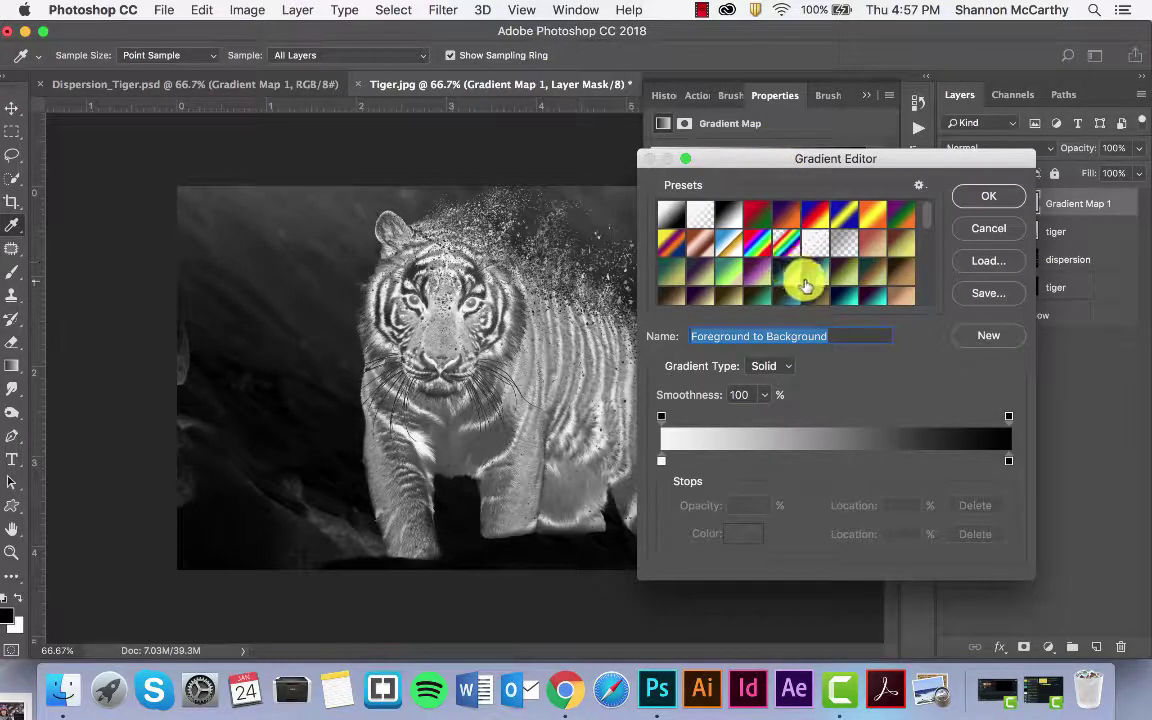
pyautogui.scroll(-10, 806, 285)
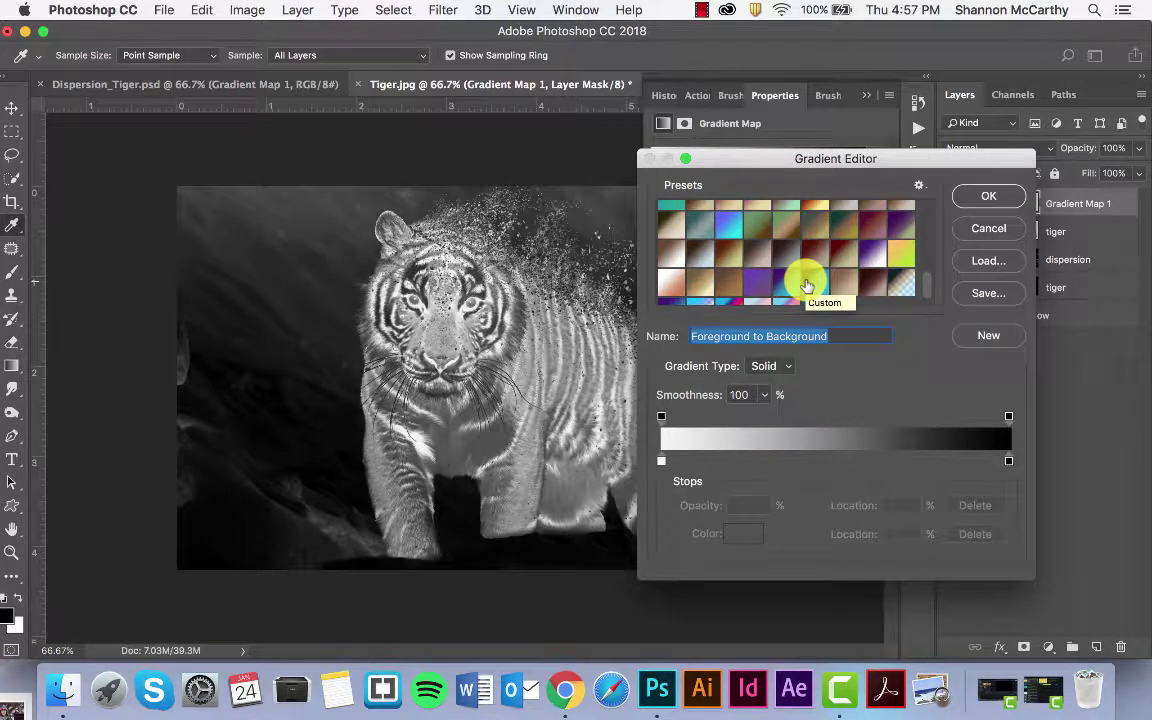
pyautogui.scroll(-3, 806, 285)
pyautogui.click(741, 263)
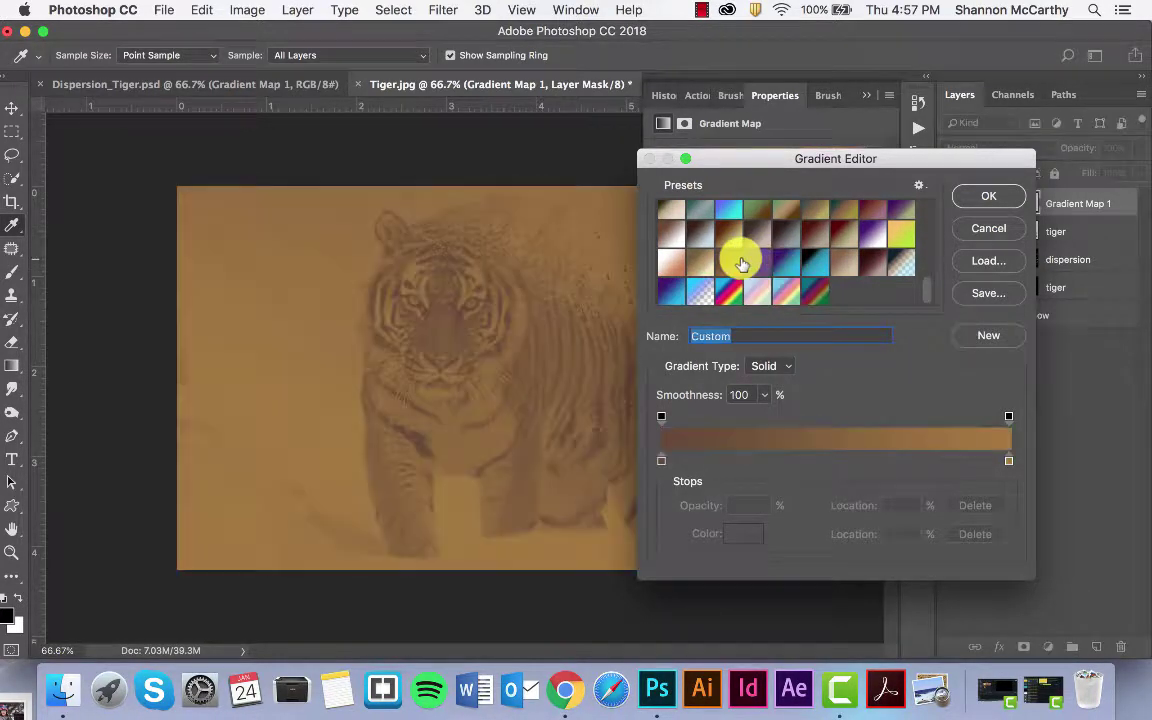
pyautogui.click(765, 263)
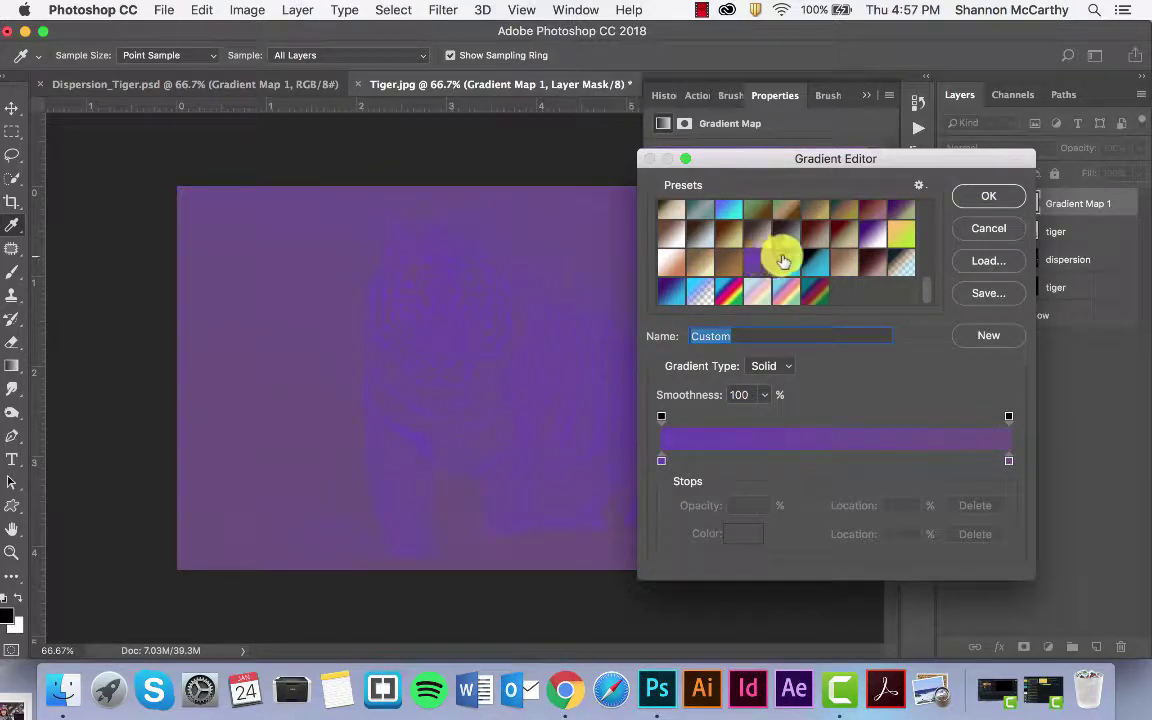
pyautogui.click(780, 262)
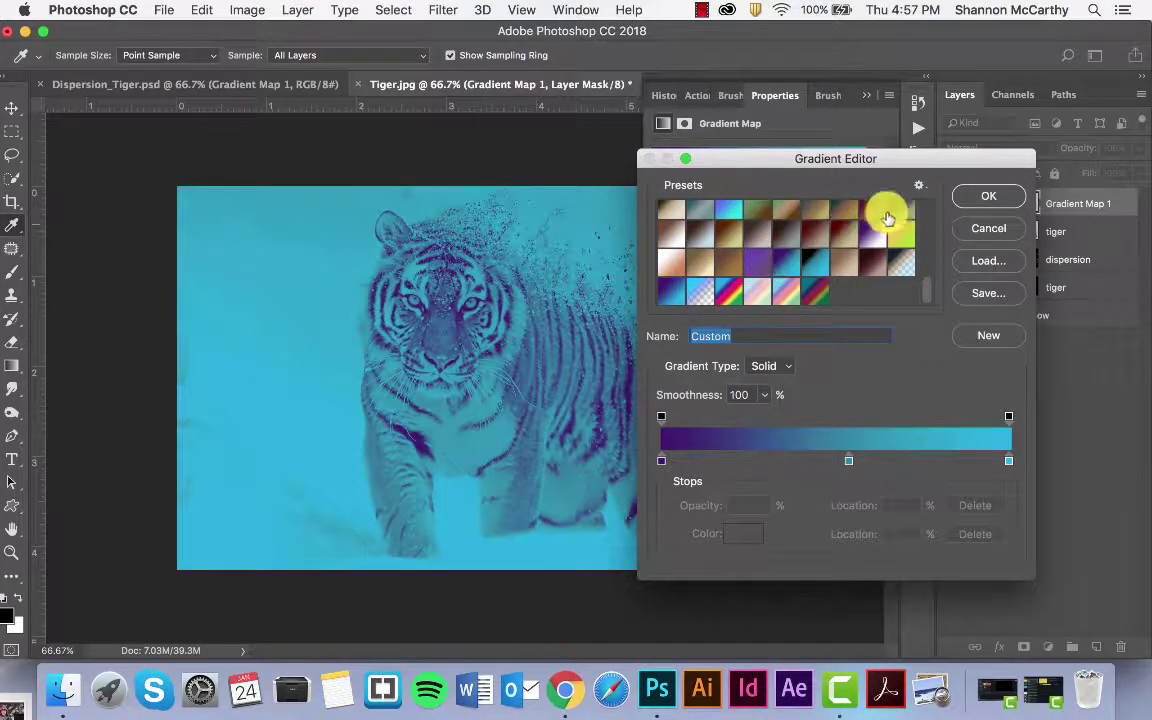
pyautogui.scroll(1, 884, 260)
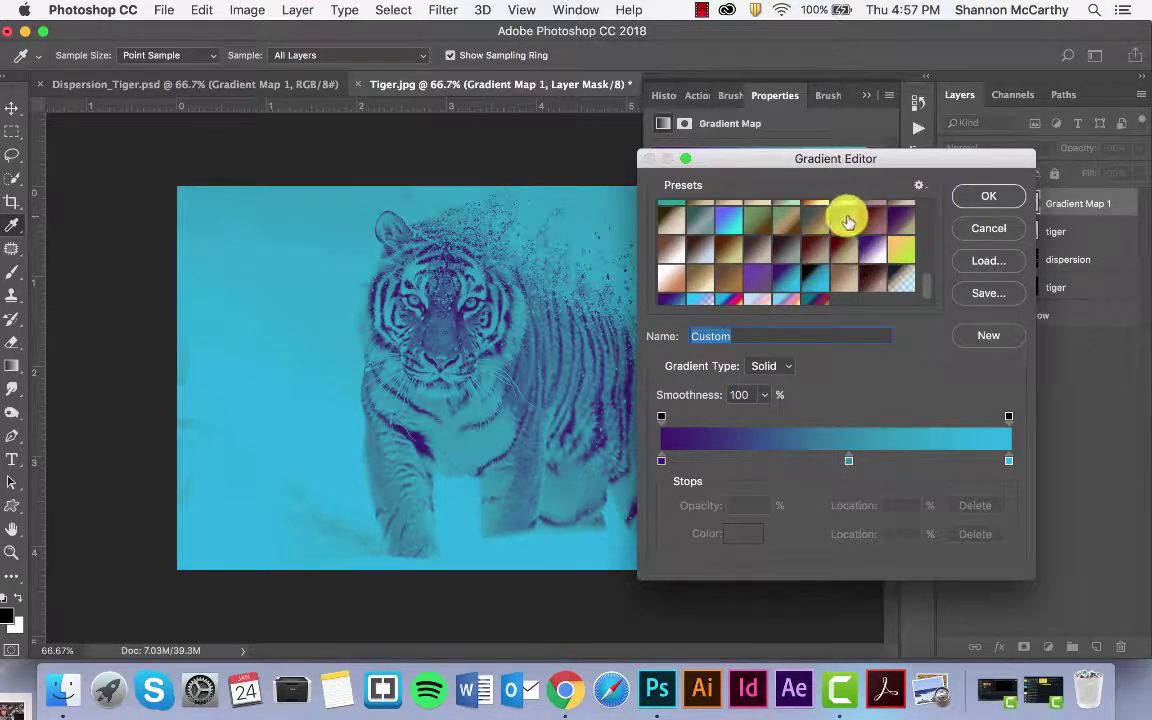
pyautogui.click(869, 216)
pyautogui.click(813, 289)
pyautogui.click(813, 289)
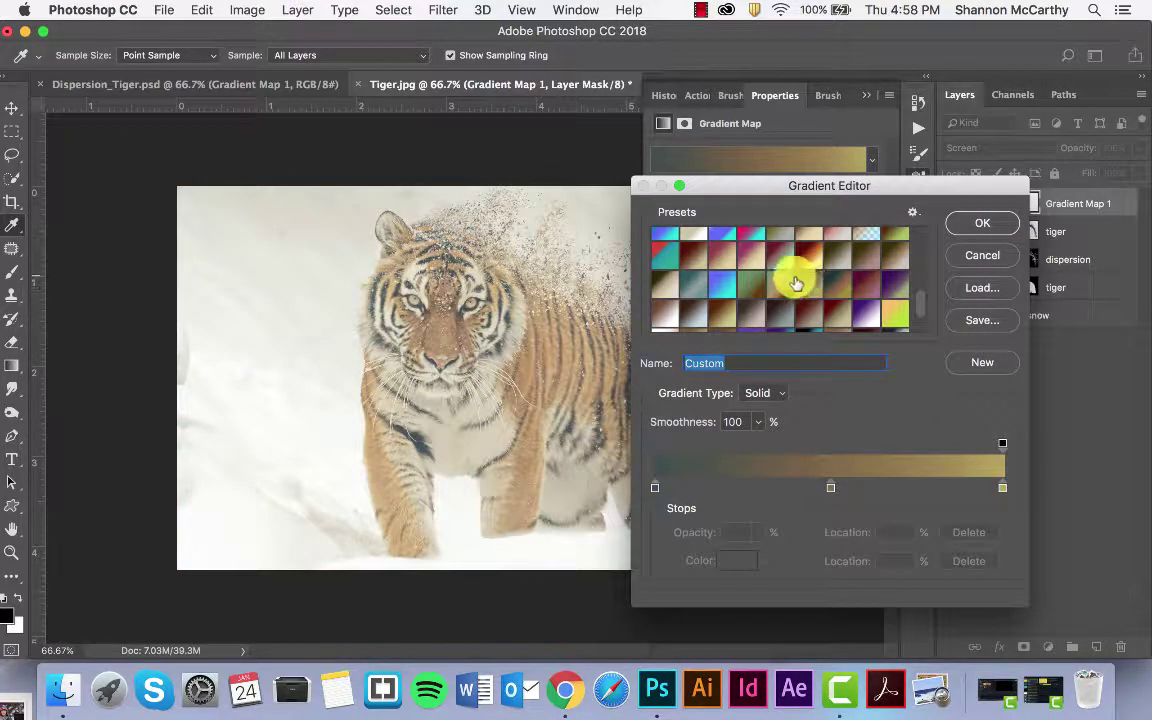
pyautogui.click(962, 223)
# - Collapse the floating Properties panel to reveal the finished antique-tinted tiger
pyautogui.click(868, 96)
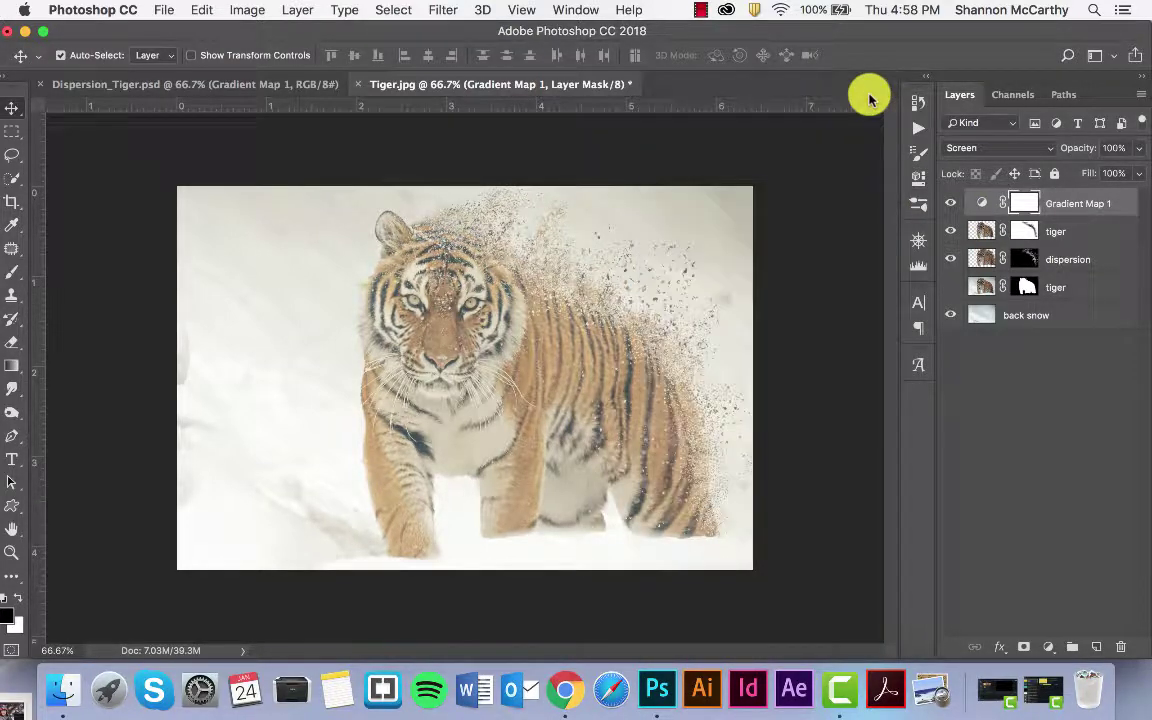